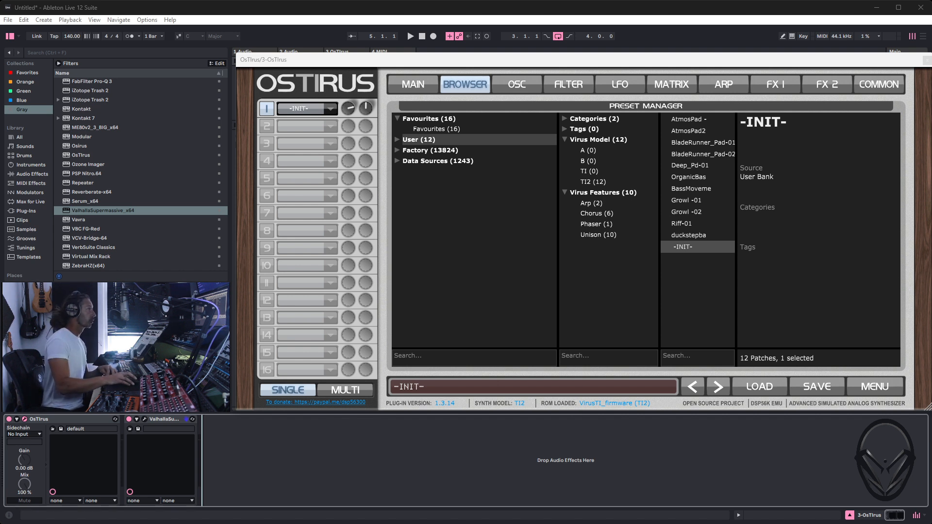
Step: Load the AtmosPad - patch in the OsTIrus synth and review the ValhallaSupermassive reverb settings on the track
click(672, 121)
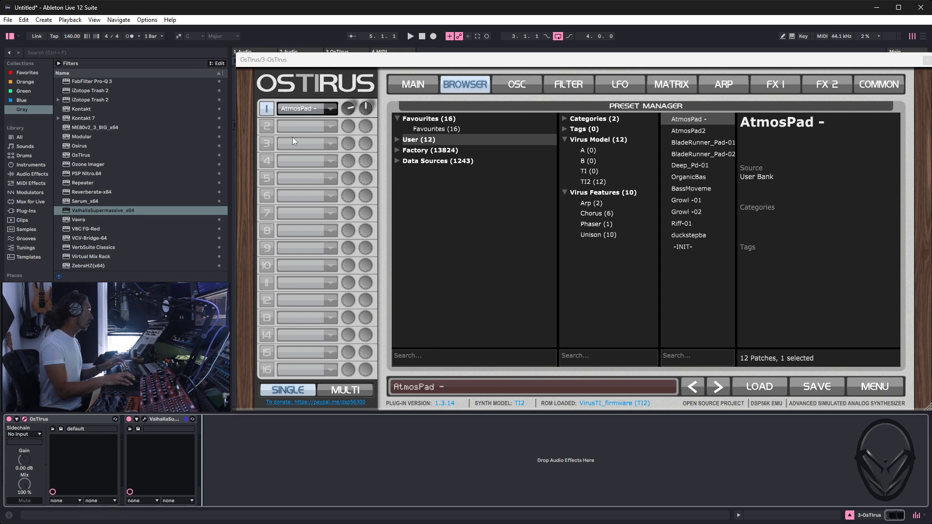
click(144, 419)
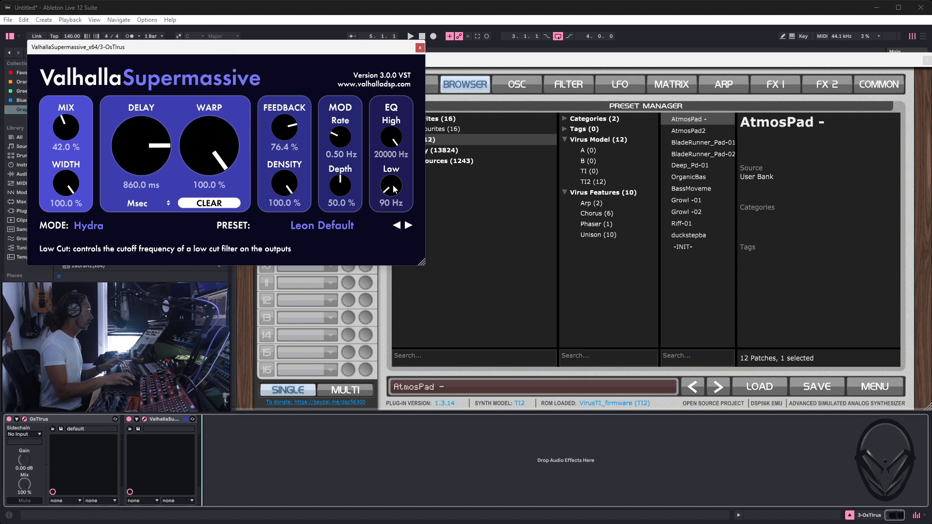
scroll(392, 187, up, 4)
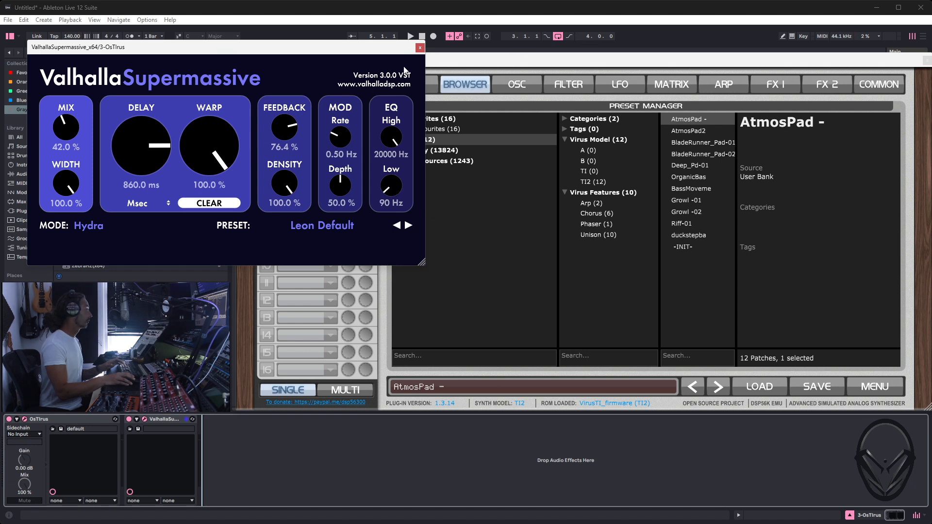
click(420, 48)
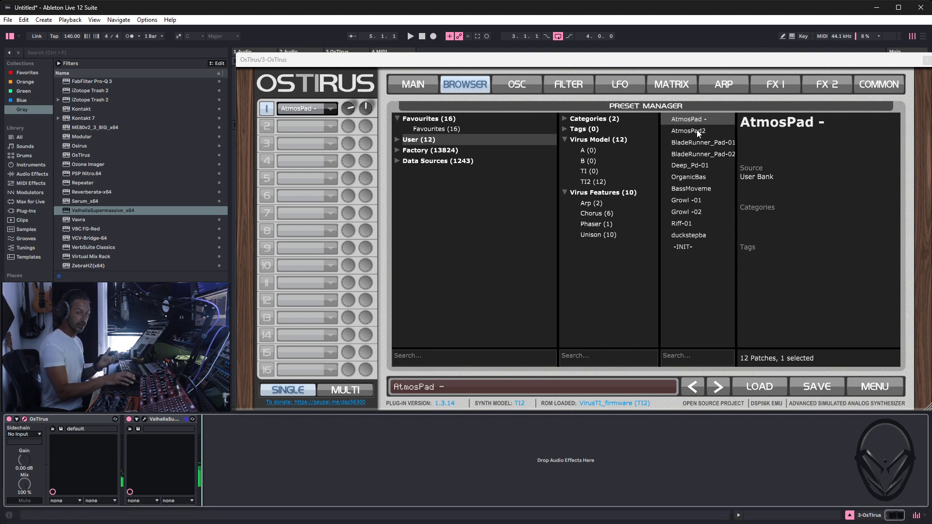
Step: Create an empty four-bar MIDI clip from bar 3 to bar 7 on the OsTIrus track in the arrangement
click(927, 60)
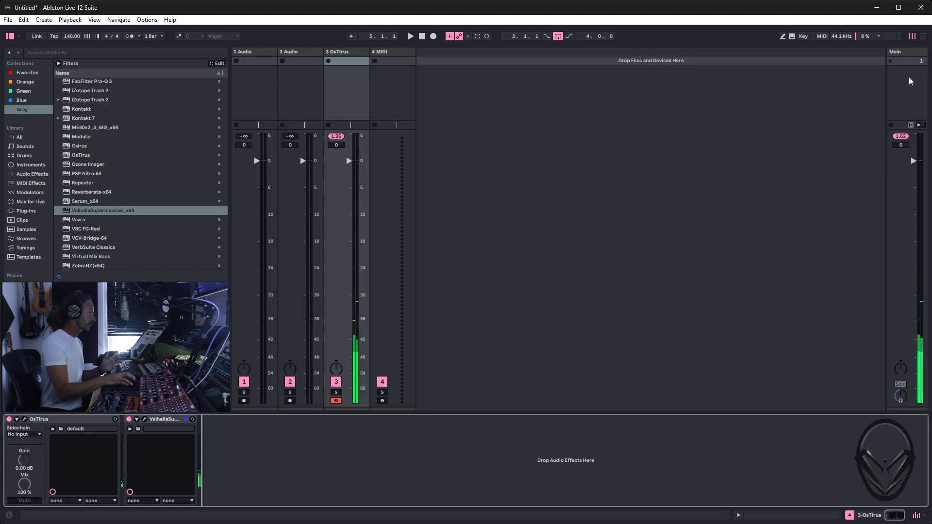
click(545, 175)
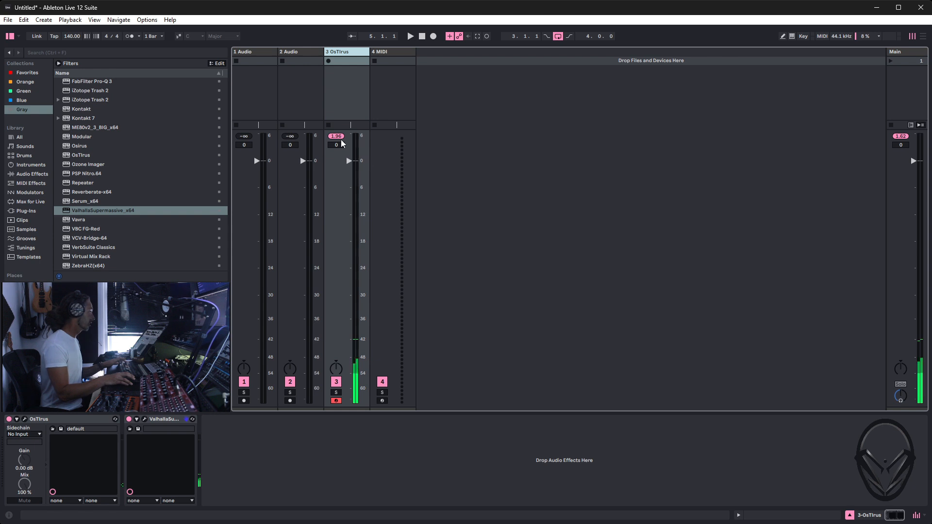
key(Tab)
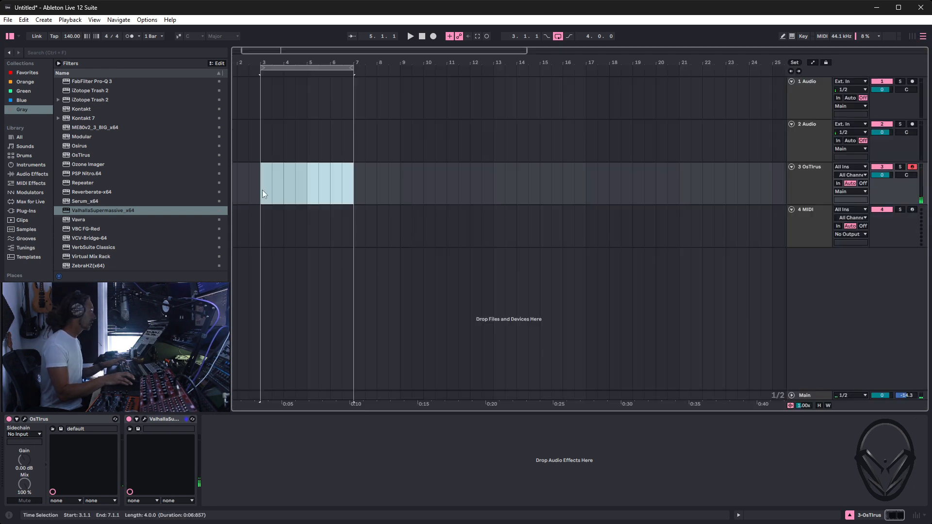
drag(262, 188, 347, 192)
right_click(340, 194)
click(378, 263)
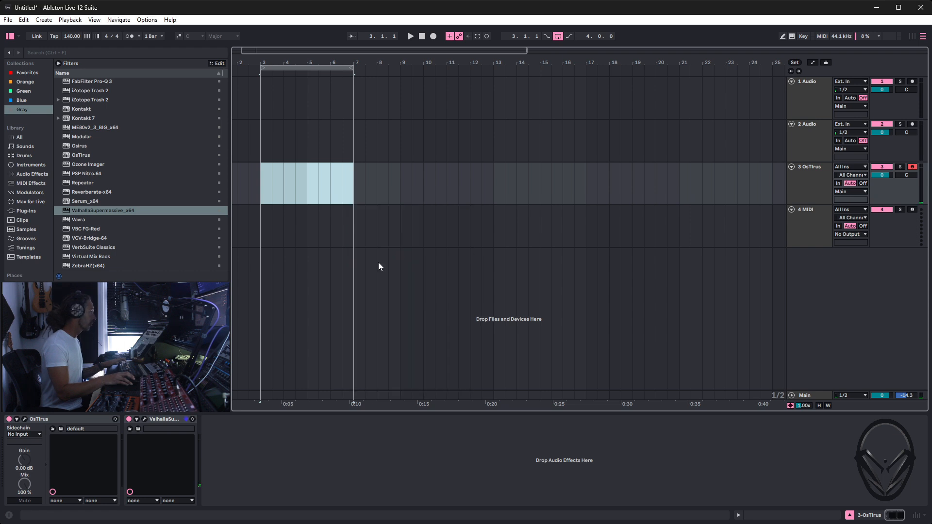
scroll(265, 460, down, 1)
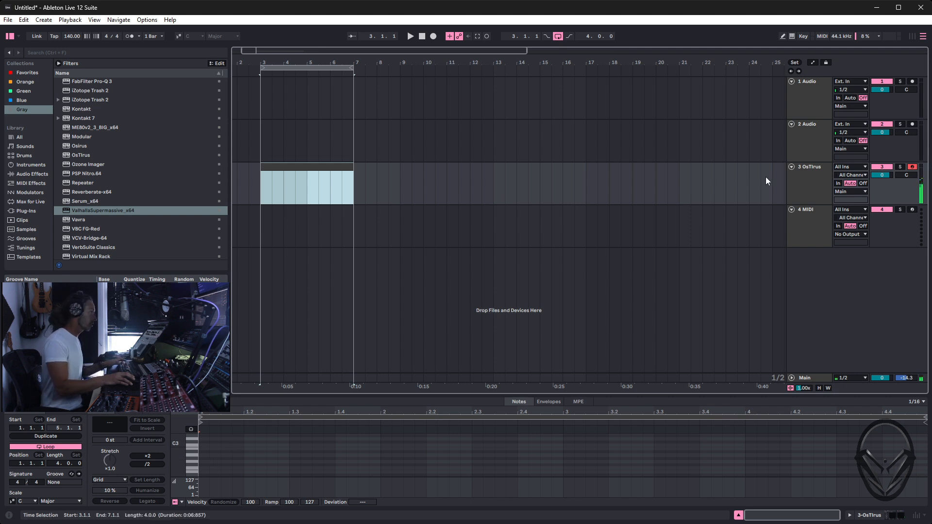
Step: Turn off looping and record held F1 and F2 notes on the OsTIrus track from bar 3 to about bar 7.4
click(816, 178)
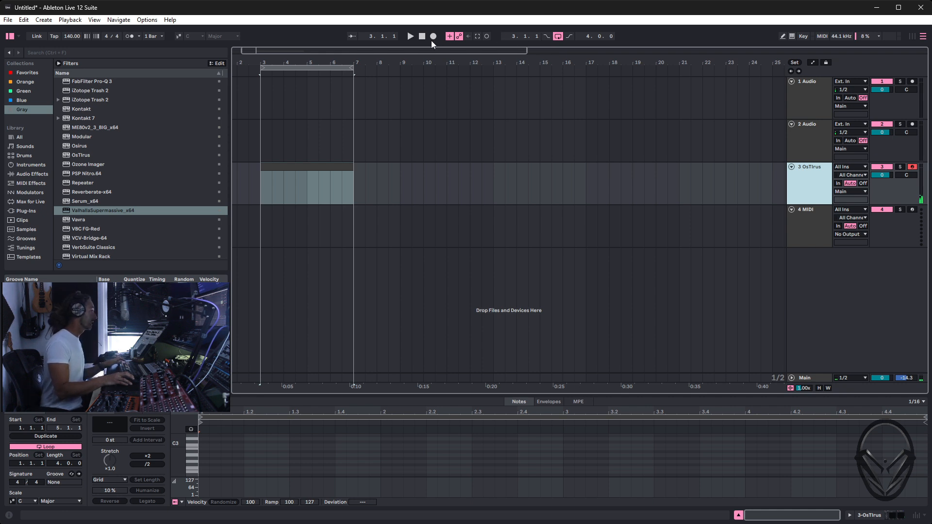
click(560, 38)
click(434, 36)
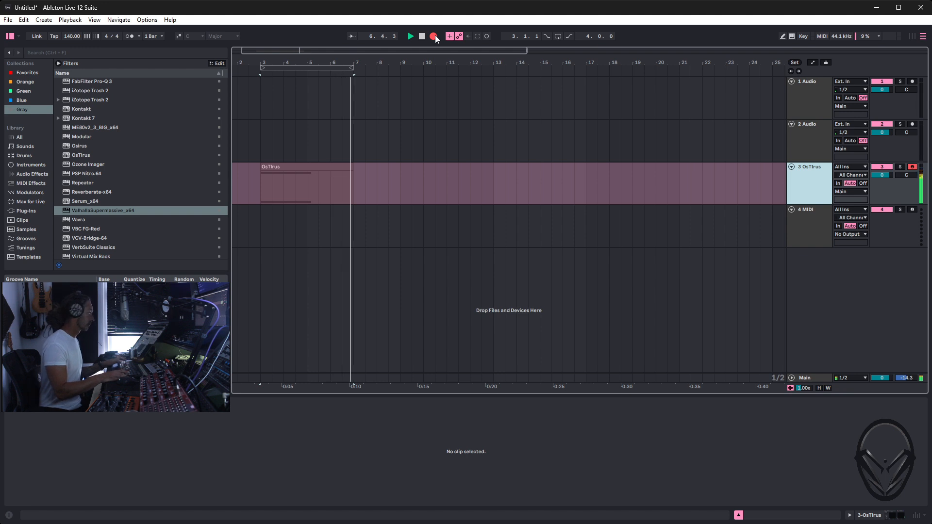
key(space)
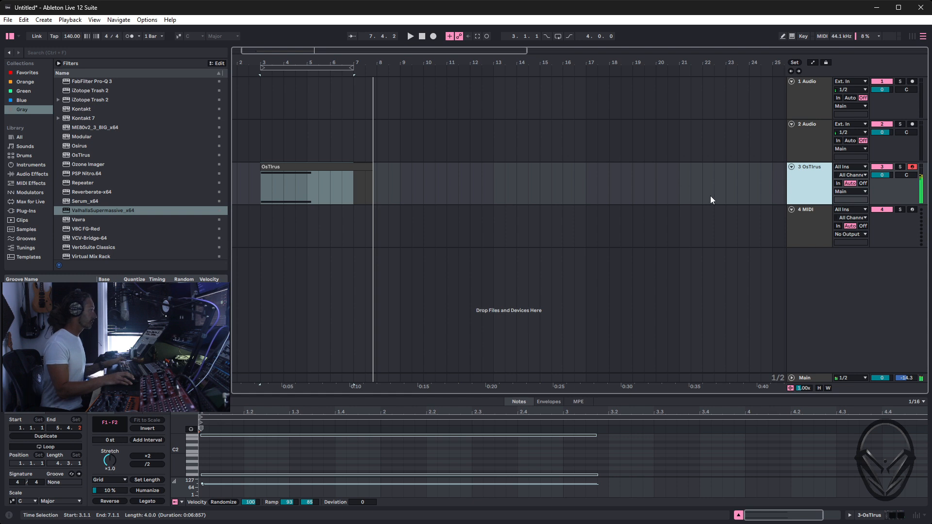
Step: Set the first audio track's input to Resampling and arm it for recording
click(809, 94)
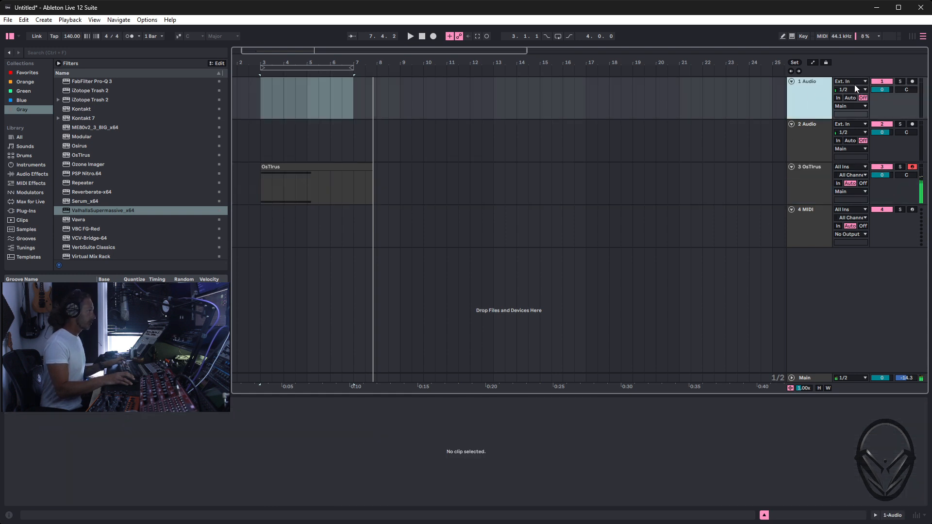
click(853, 82)
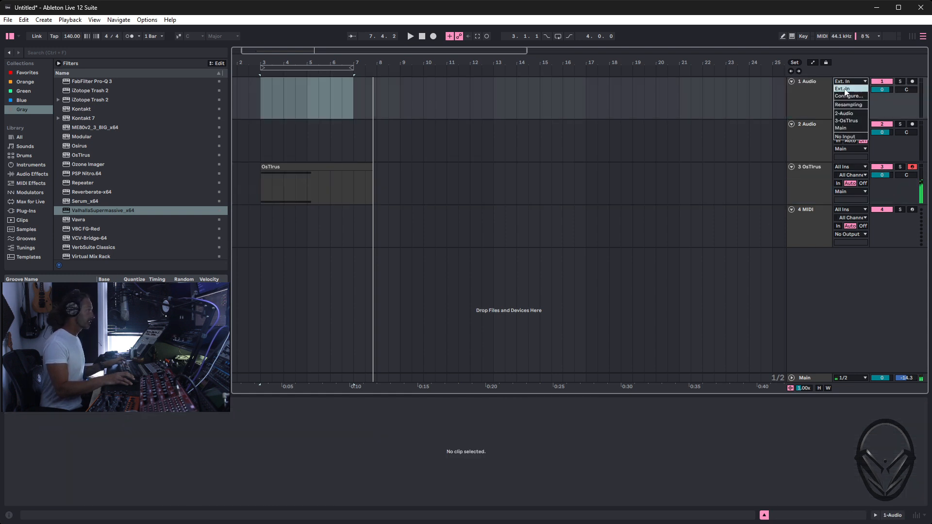
click(845, 109)
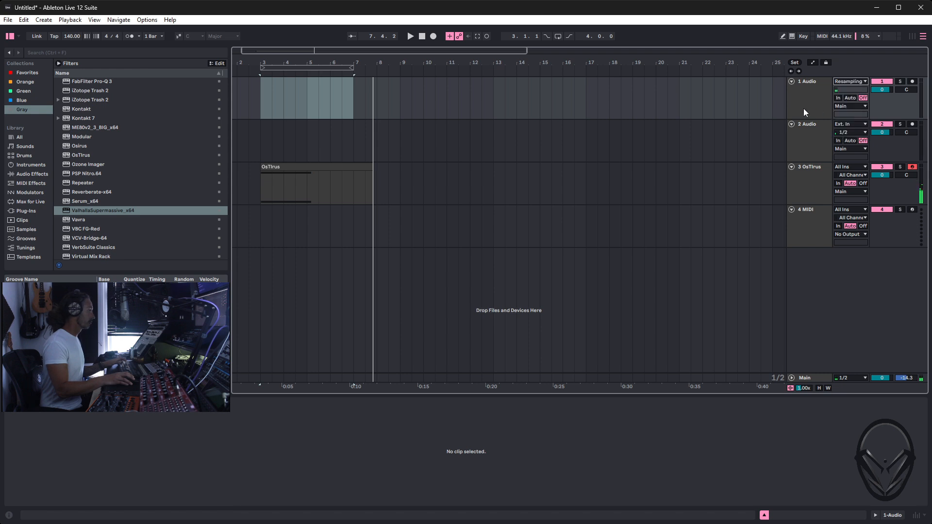
click(808, 89)
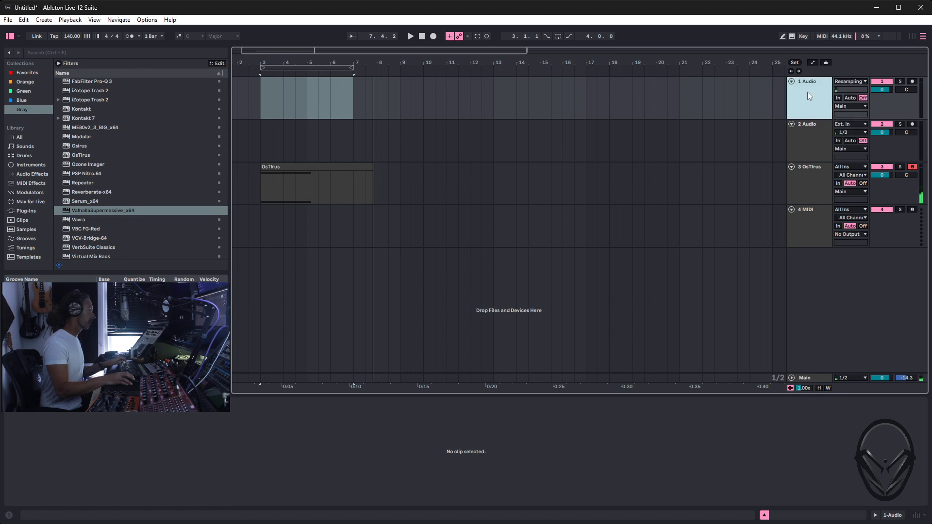
click(912, 81)
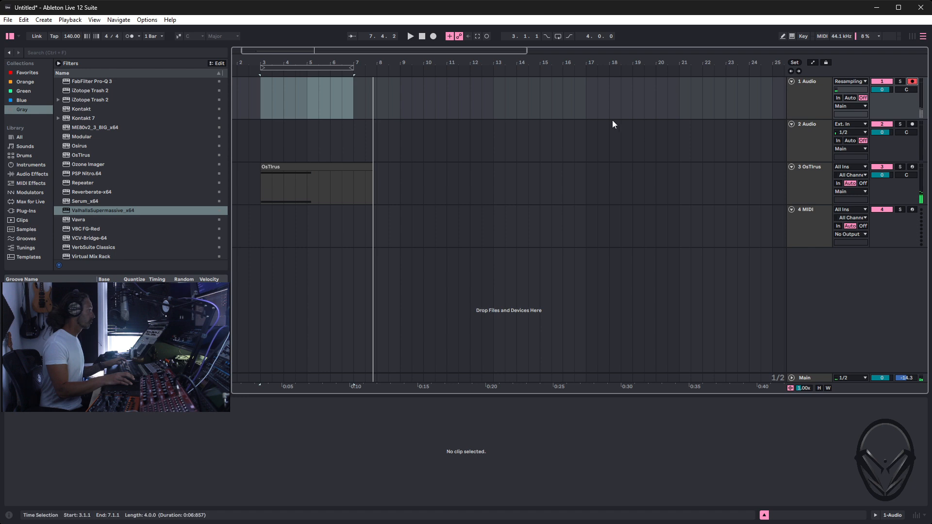
Step: Record the pad with its reverb tail onto the first audio track from bar 3 to about bar 17.4
click(434, 37)
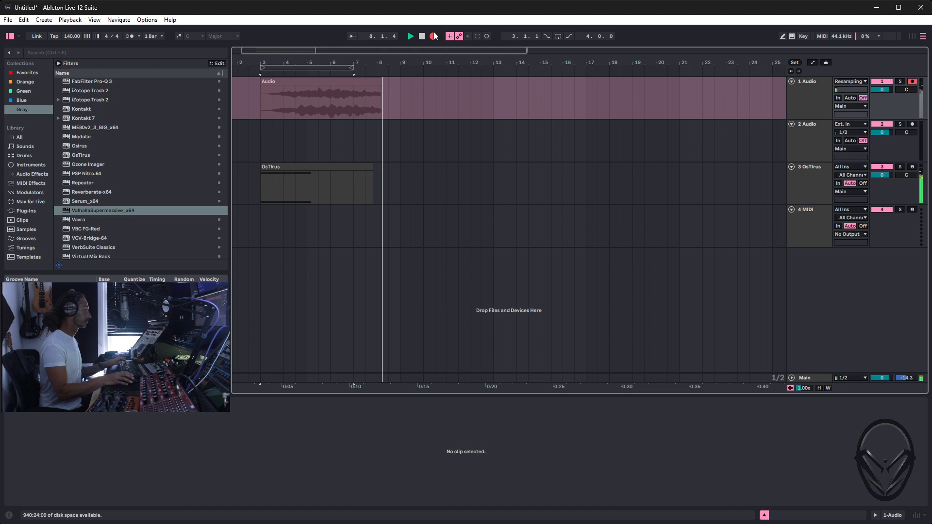
key(Tab)
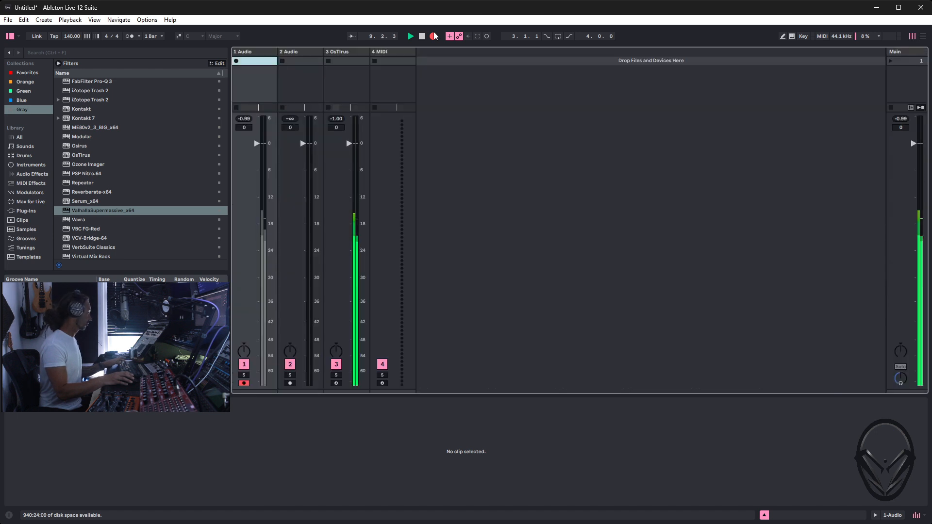
key(Tab)
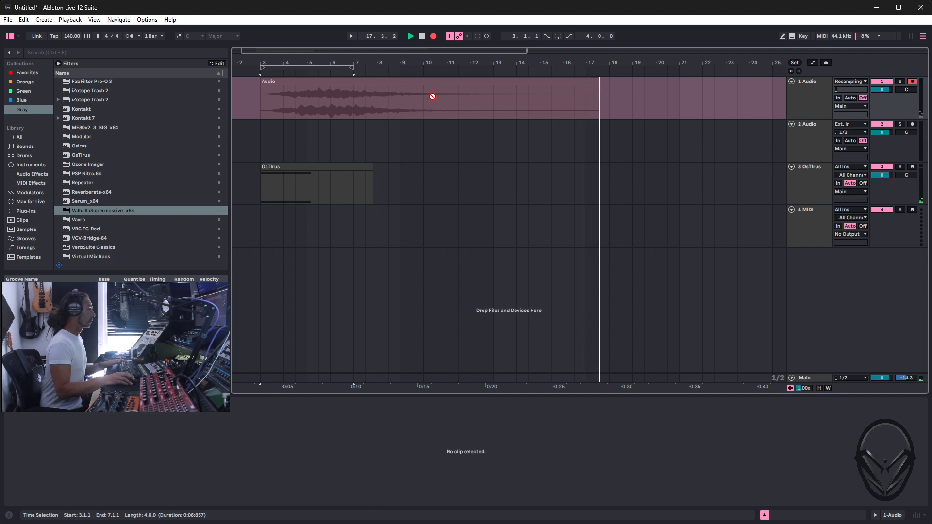
key(space)
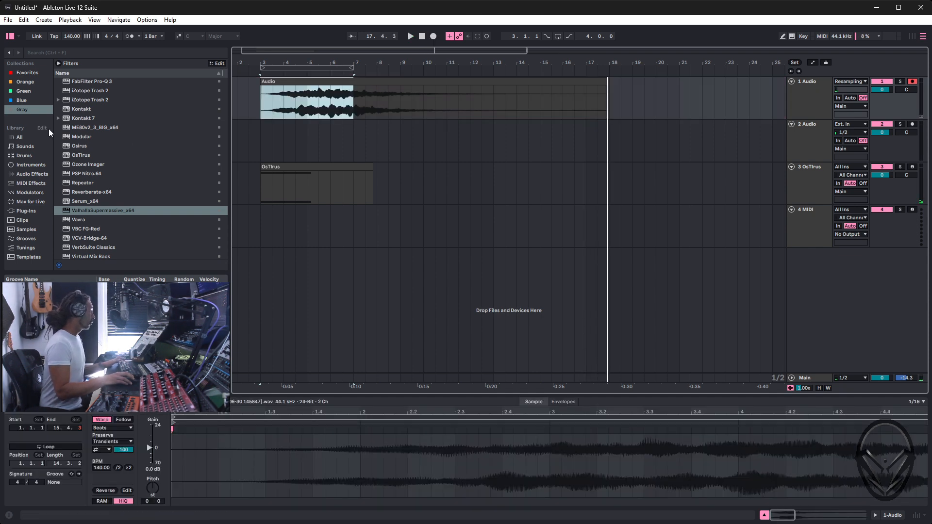
Step: Find the Sampler among the sampling instruments and load it onto the empty fourth MIDI track
click(27, 167)
click(98, 108)
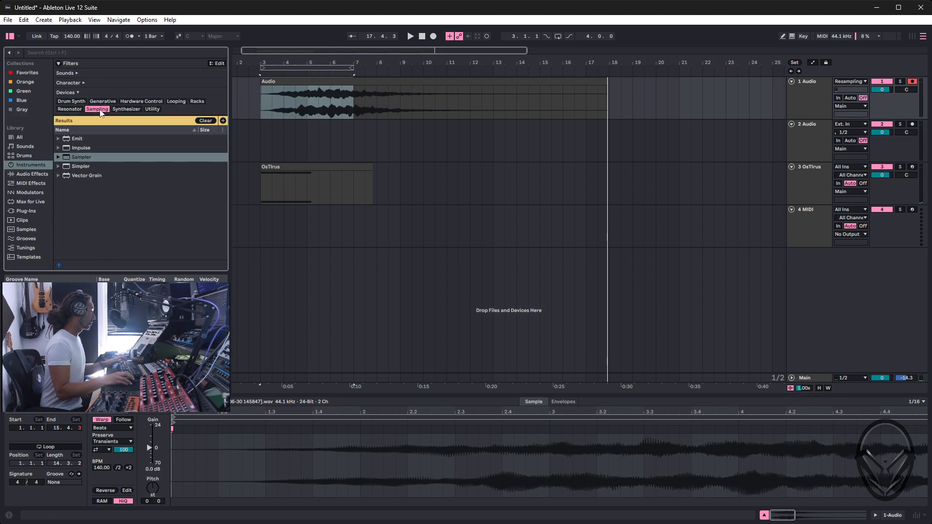
drag(78, 159, 341, 239)
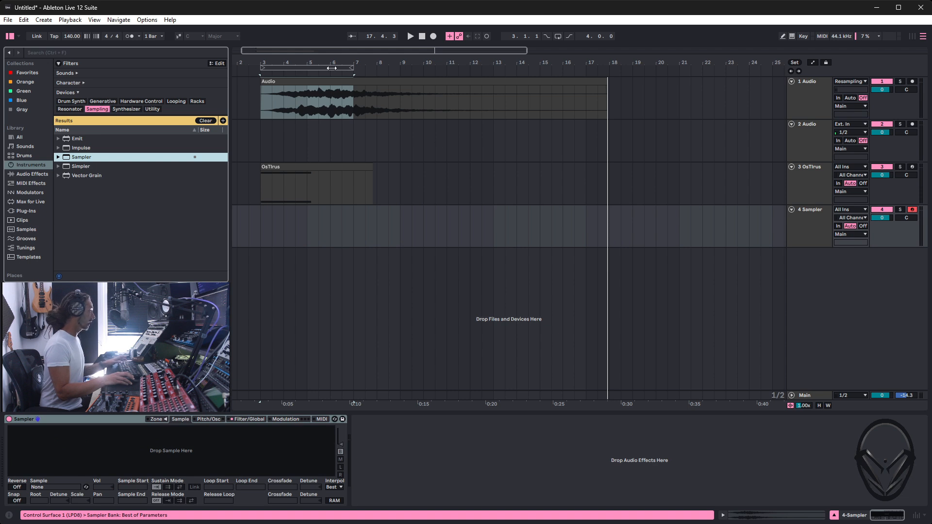
Step: Load the resampled pad clip from the first audio track into the Sampler on track 4
click(333, 84)
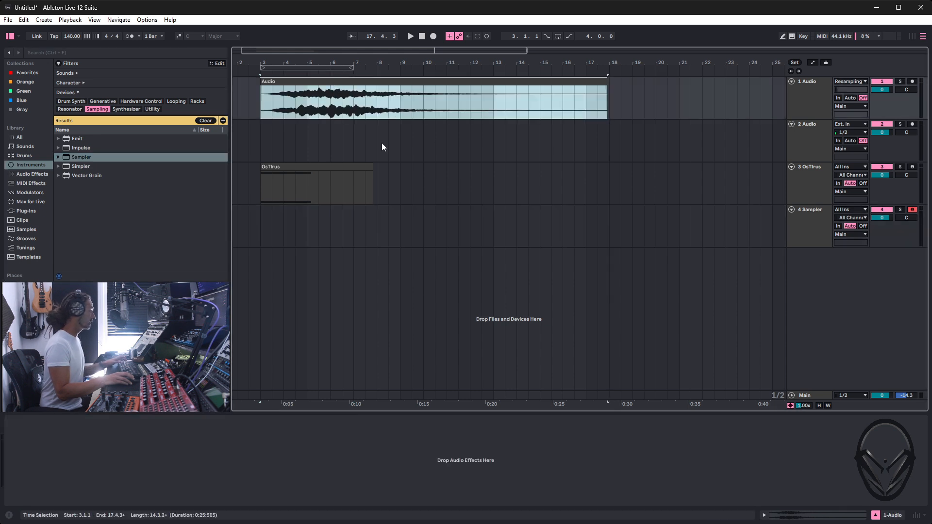
click(415, 243)
drag(383, 85, 187, 468)
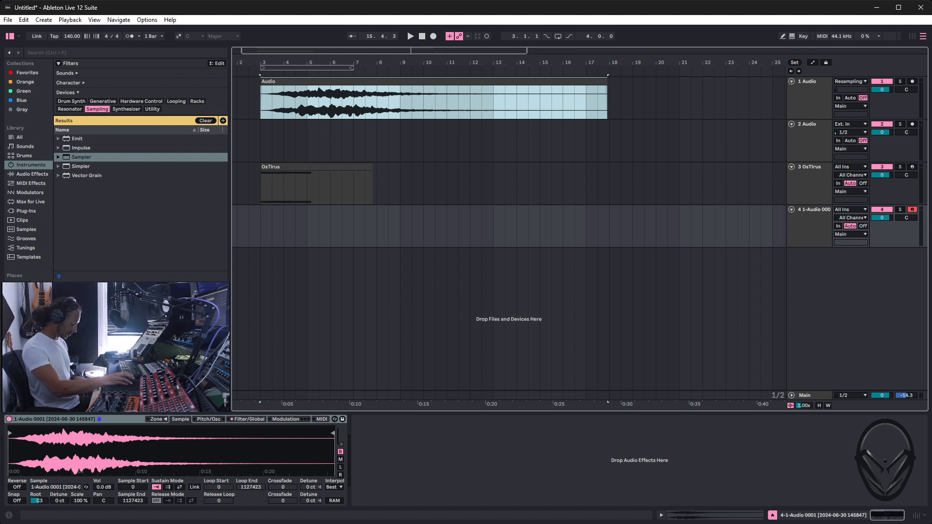
Step: Set the sample's root key to F3, enable Snap, and move the sample start to about 284045
click(38, 501)
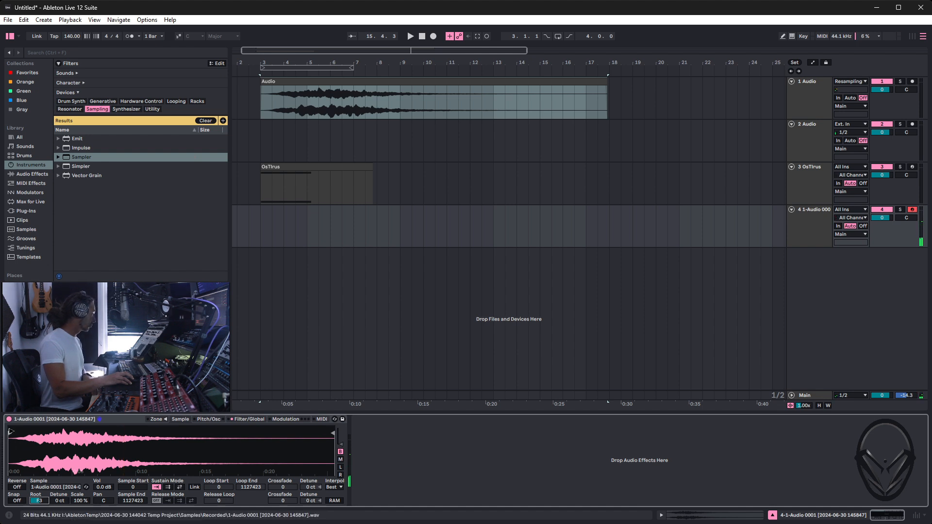
click(17, 500)
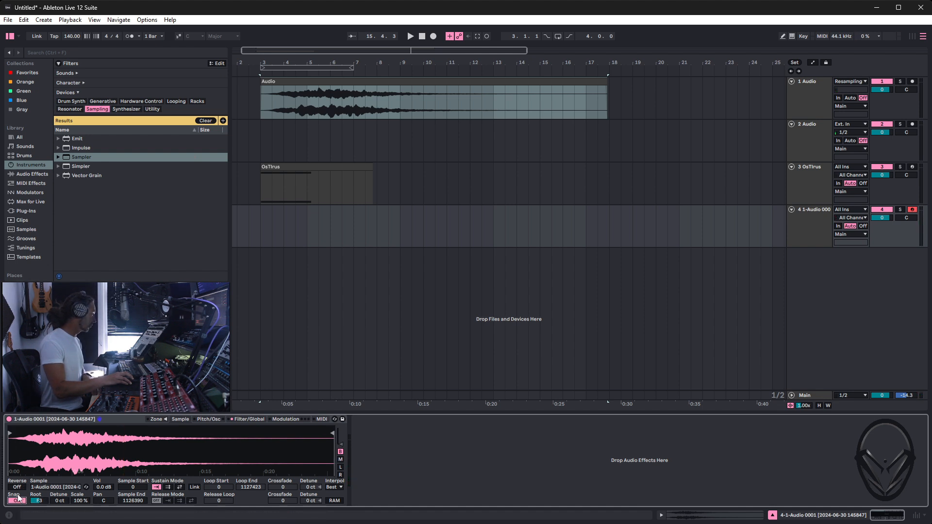
drag(11, 433, 94, 436)
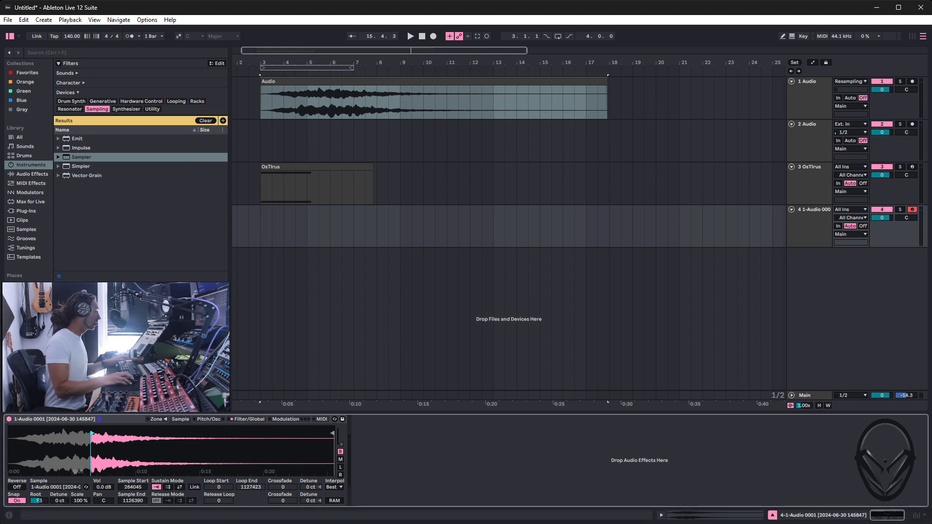
Step: Set the Sampler to 16 voices and lengthen the volume envelope's release to about 5.41 s
click(246, 419)
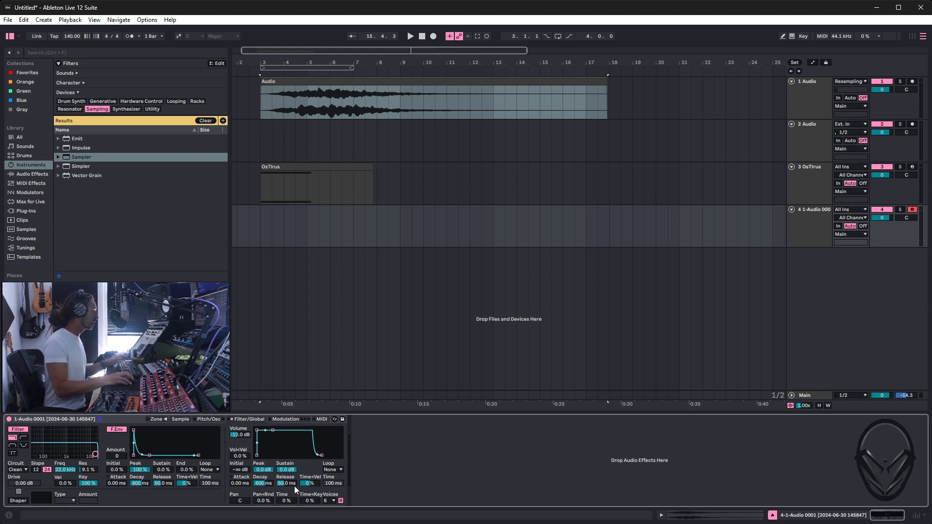
click(330, 501)
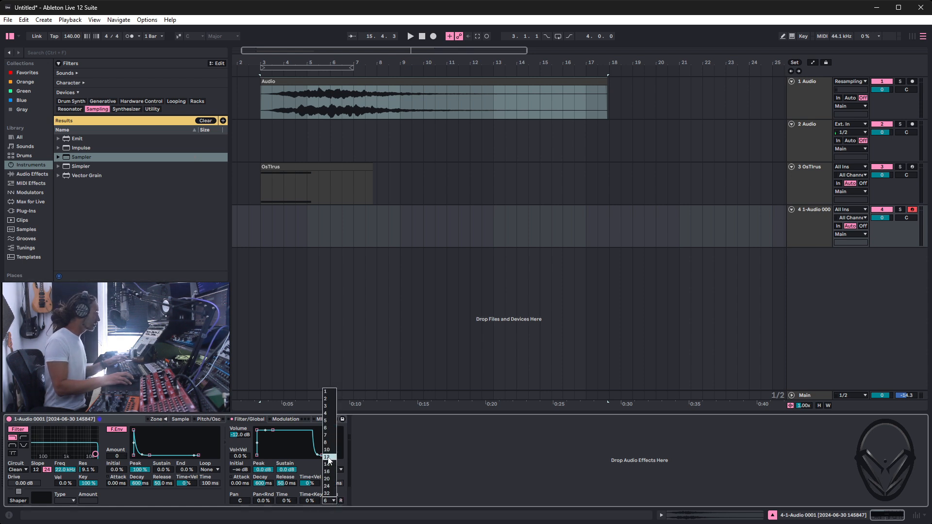
click(327, 472)
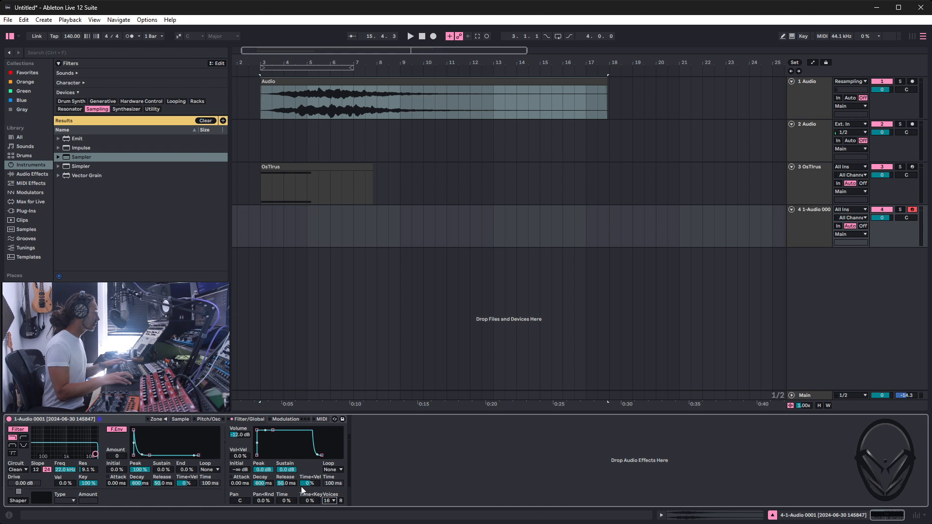
drag(286, 485, 285, 466)
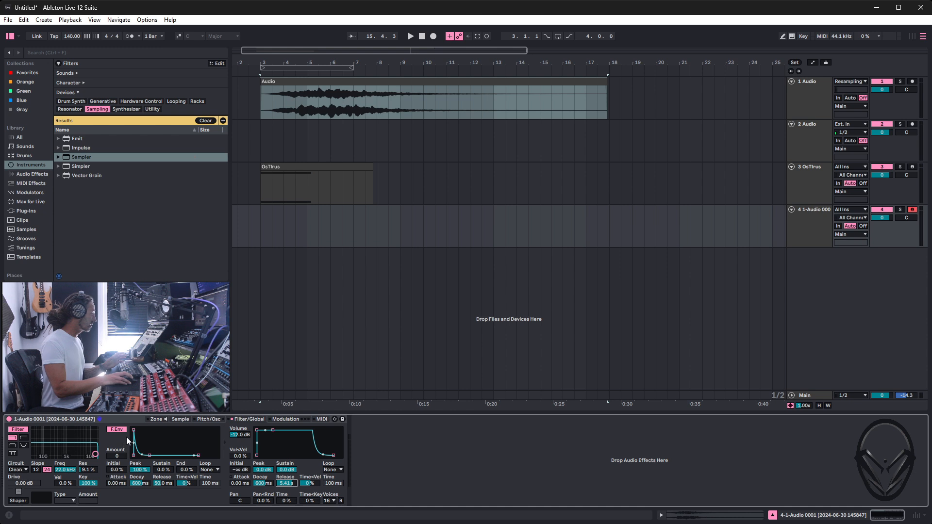
Step: Lower the Sampler's filter cutoff to about 244 Hz and set the filter envelope amount to 51
drag(97, 454, 53, 454)
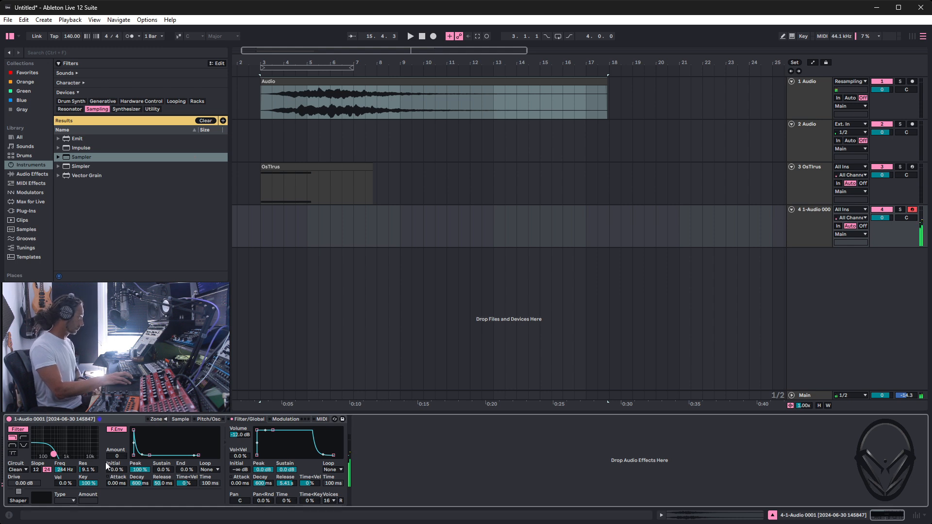
click(123, 456)
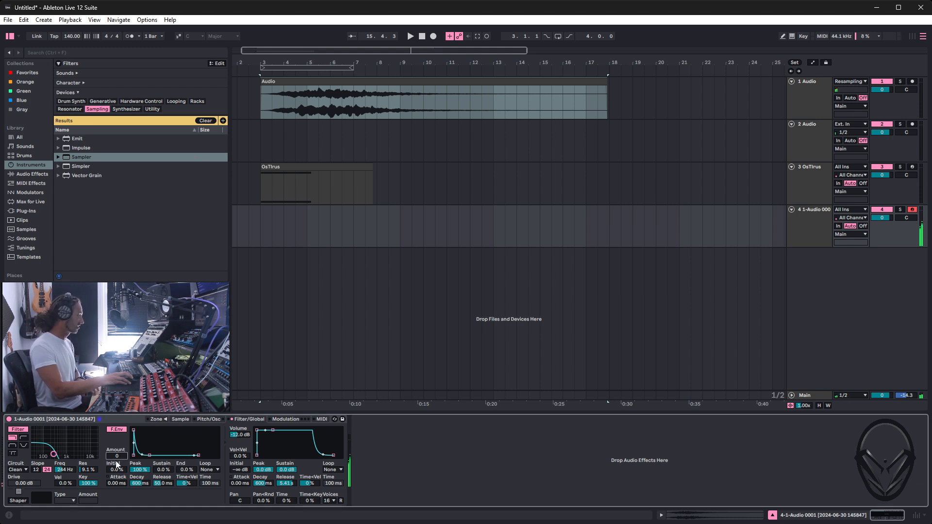
drag(123, 456, 124, 449)
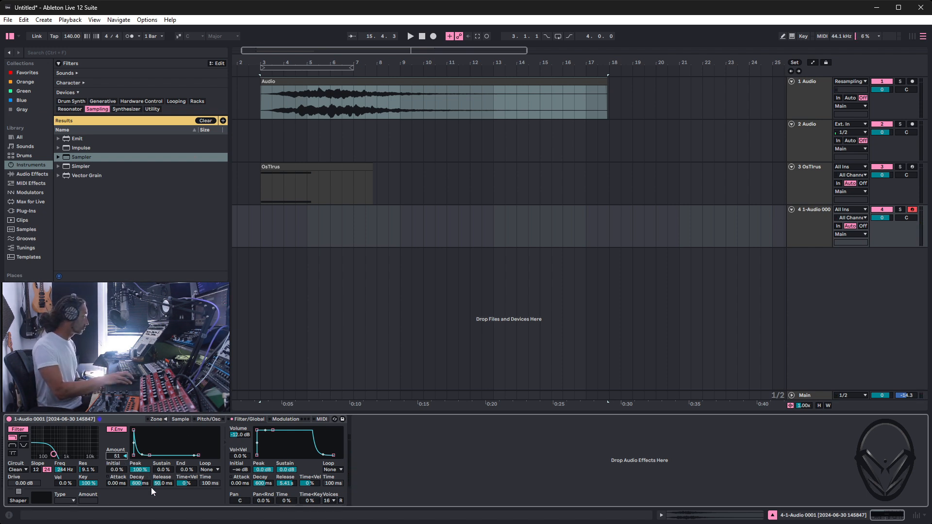
Step: Darken the Sampler's filter to about 208 Hz, with an envelope amount of 18 and an envelope decay of about 6.42 s
drag(142, 484, 142, 461)
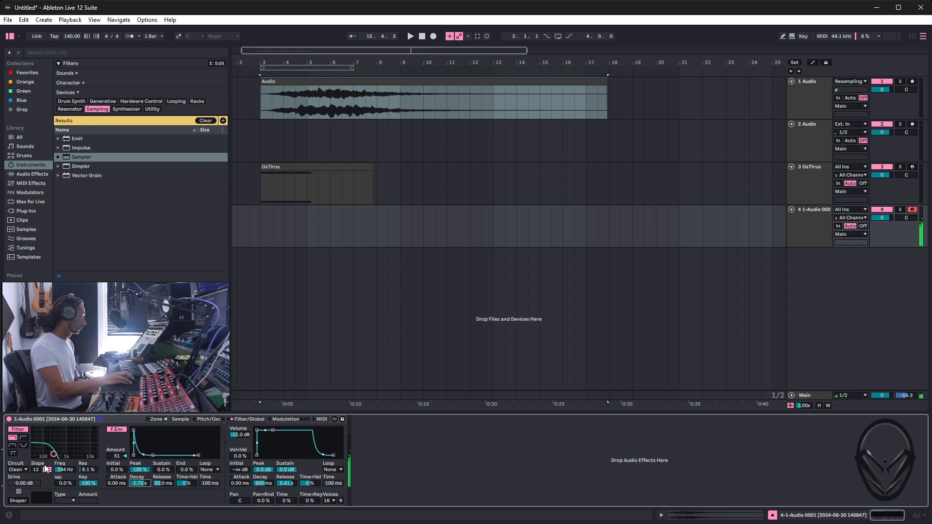
mouse_move(54, 454)
mouse_down()
mouse_move(46, 456)
mouse_move(56, 456)
mouse_up()
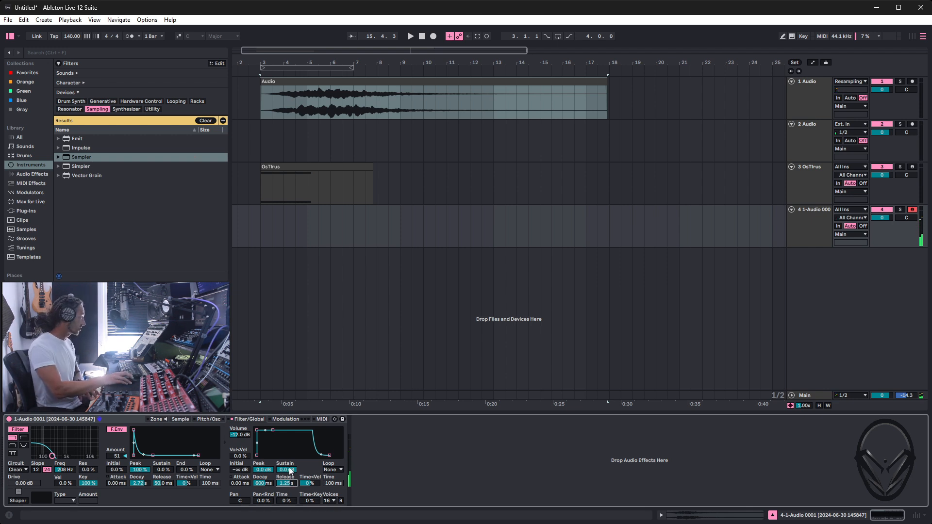
drag(117, 457, 117, 461)
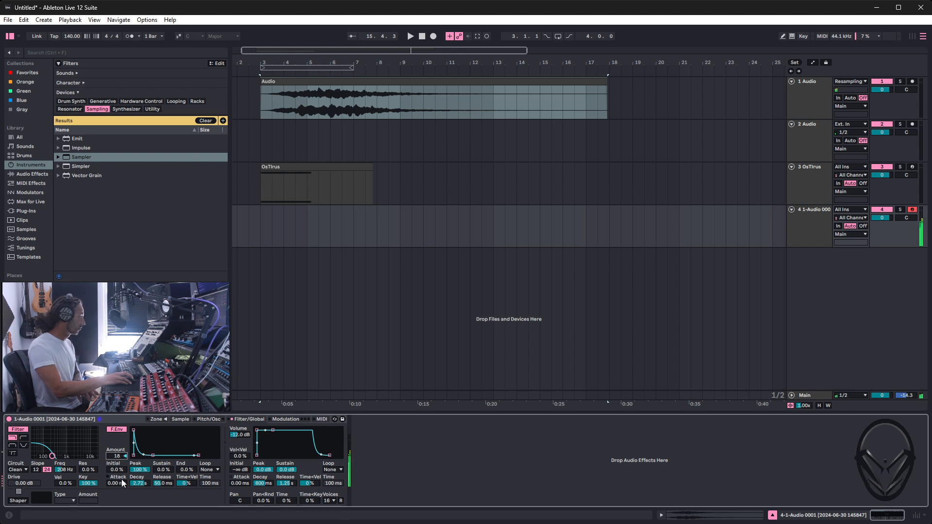
click(140, 483)
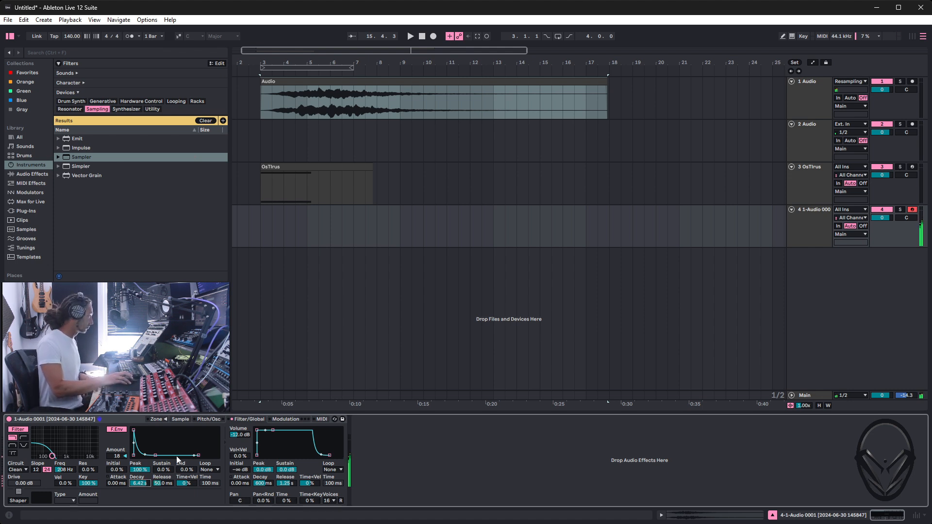
Step: Open the Sampler's filter cutoff to 22.0 kHz, reset the filter envelope amount to 0, and set the volume envelope's release to about 5.89 s
drag(53, 457, 101, 456)
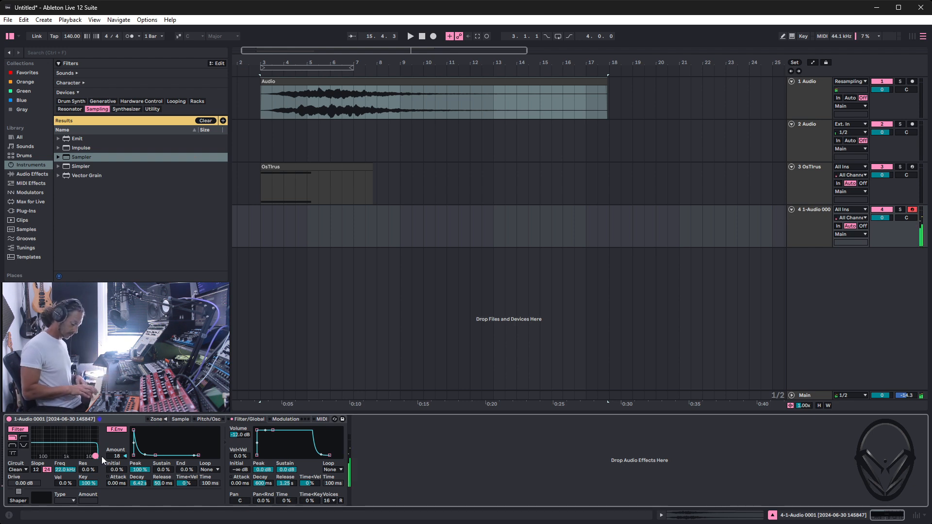
click(286, 483)
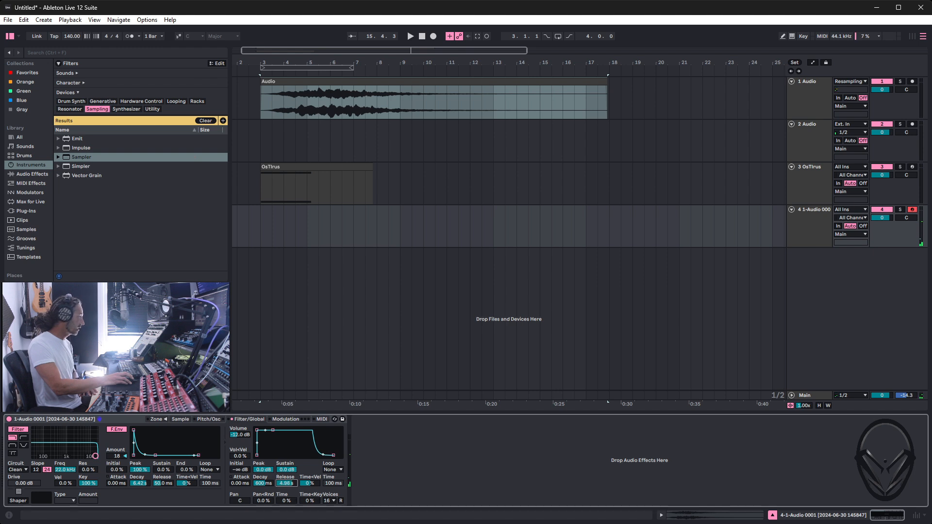
click(122, 456)
double_click(116, 455)
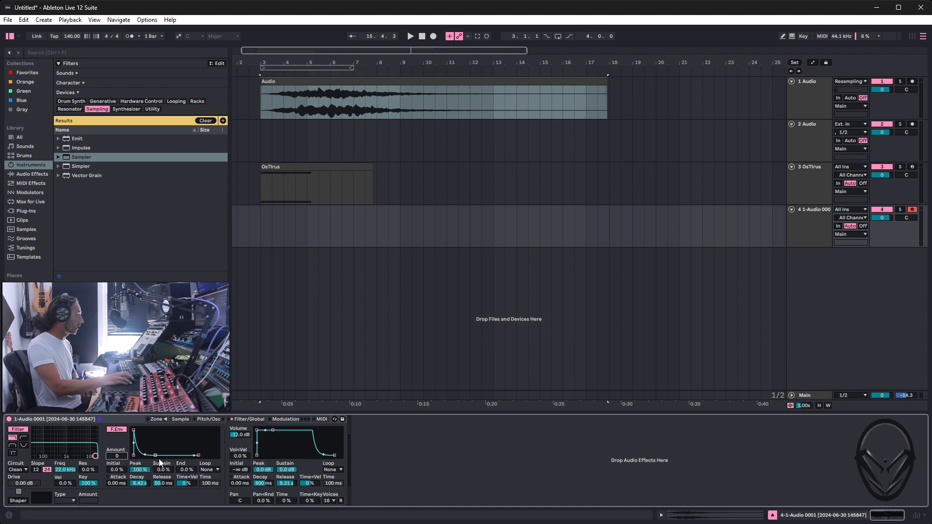
drag(286, 484, 286, 489)
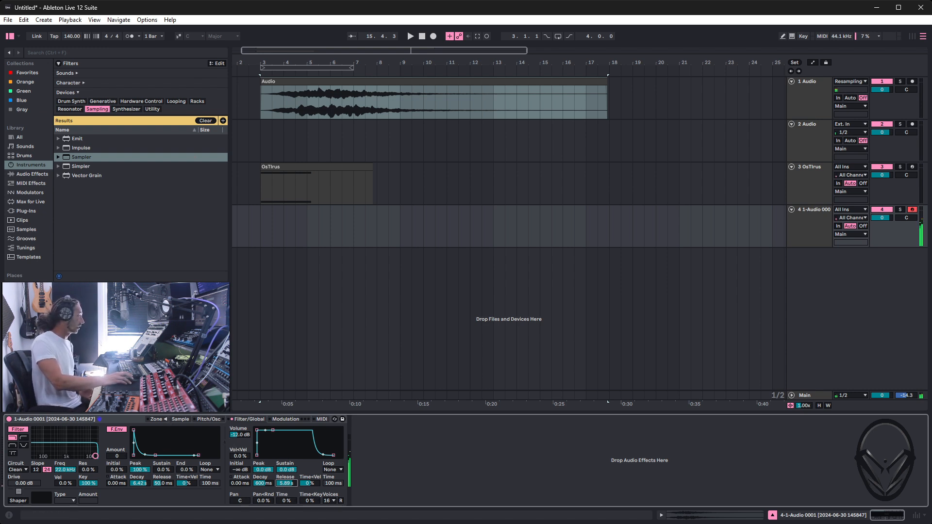
Step: Add a Compressor after the Sampler with sidechain off and its section hidden, and set the ratio to 4.00:1
click(37, 175)
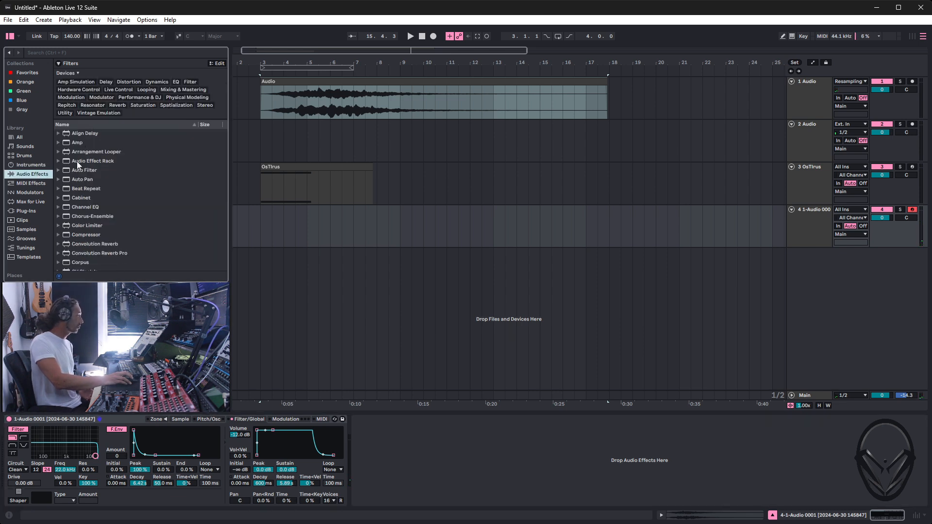
double_click(89, 235)
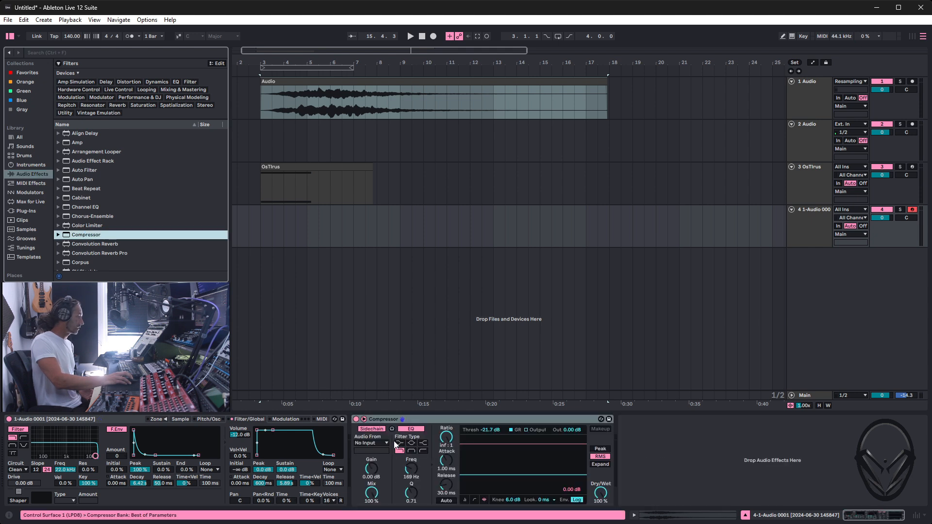
click(367, 428)
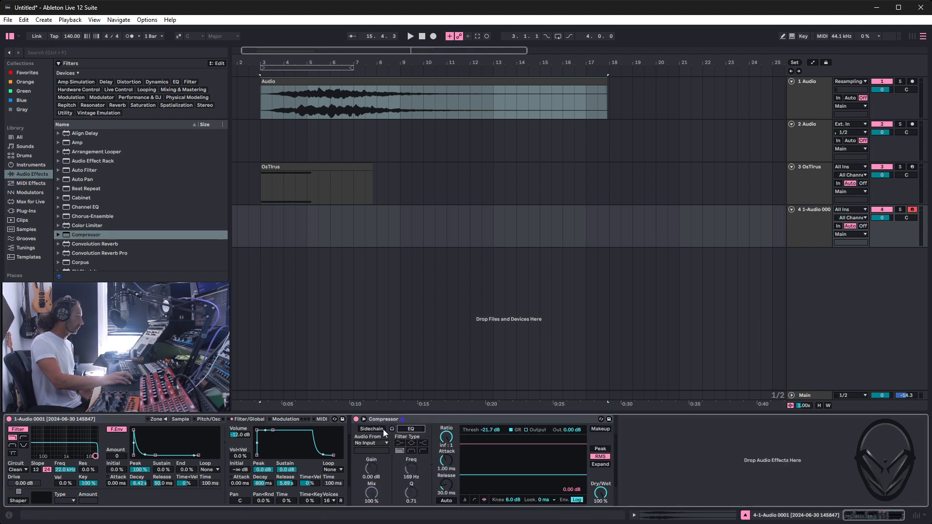
click(392, 429)
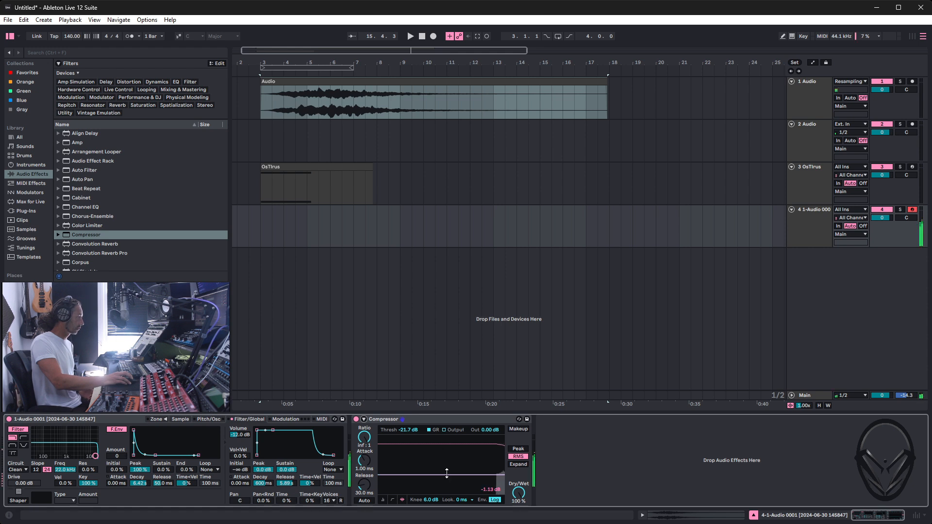
double_click(363, 440)
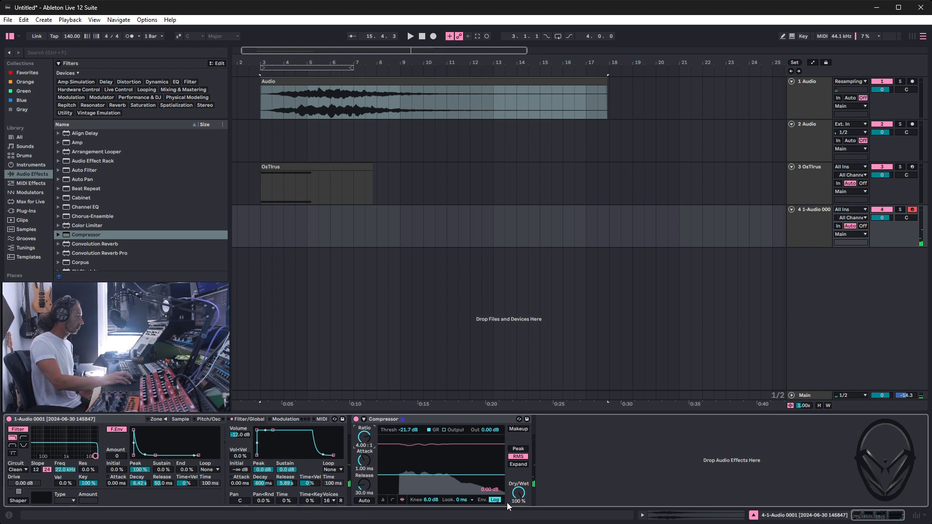
Step: Set the Compressor's threshold to about -21.1 dB, with an attack of about 4.16 ms and a release of about 30.7 ms
mouse_move(460, 474)
mouse_down()
mouse_move(460, 488)
mouse_move(459, 474)
mouse_up()
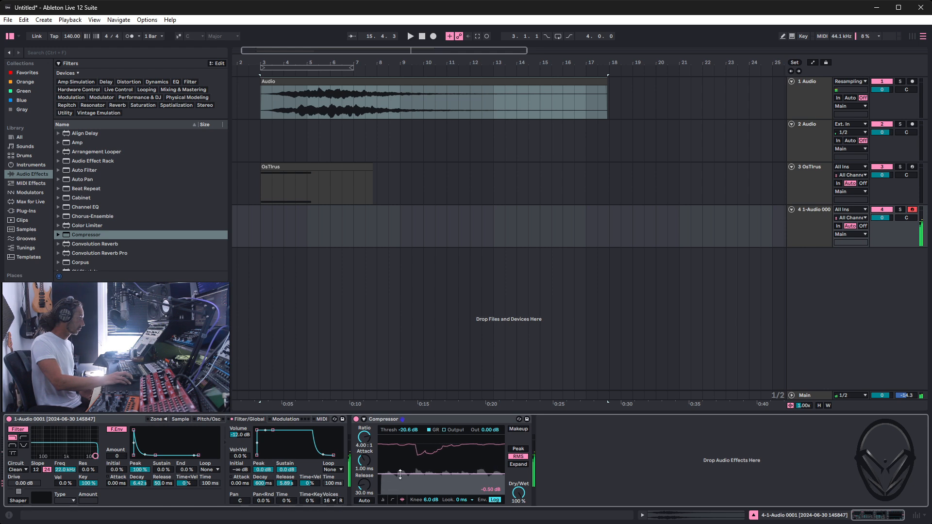
drag(365, 461, 365, 434)
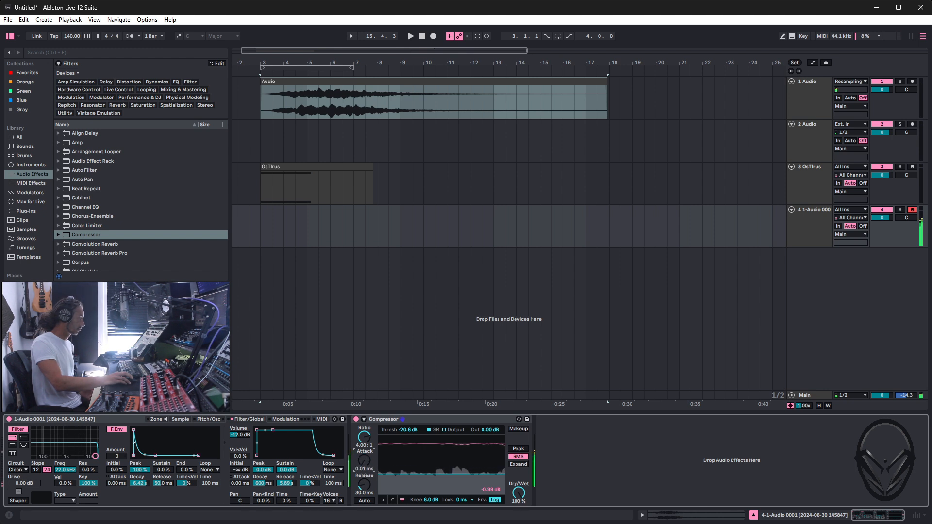
drag(487, 474, 486, 482)
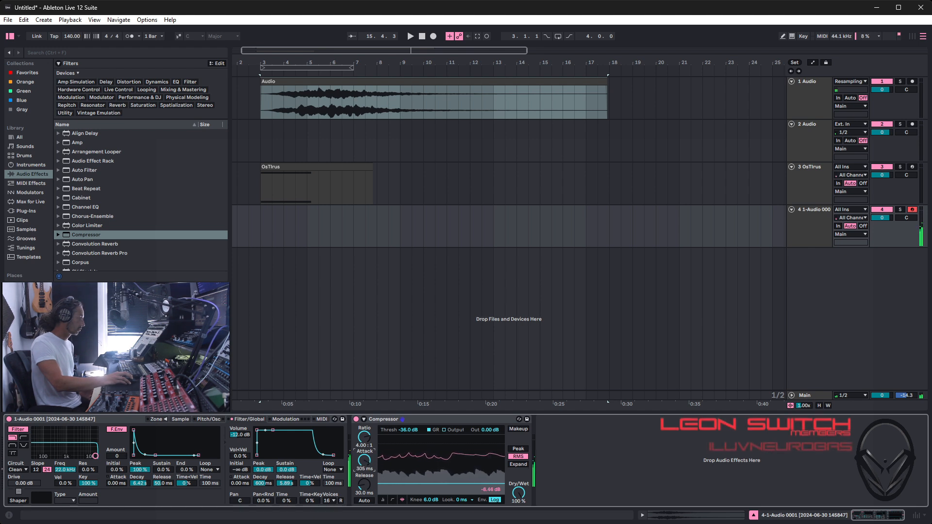
drag(364, 487, 364, 514)
mouse_move(365, 458)
mouse_down()
mouse_move(364, 485)
mouse_move(364, 475)
mouse_up()
drag(441, 484, 441, 474)
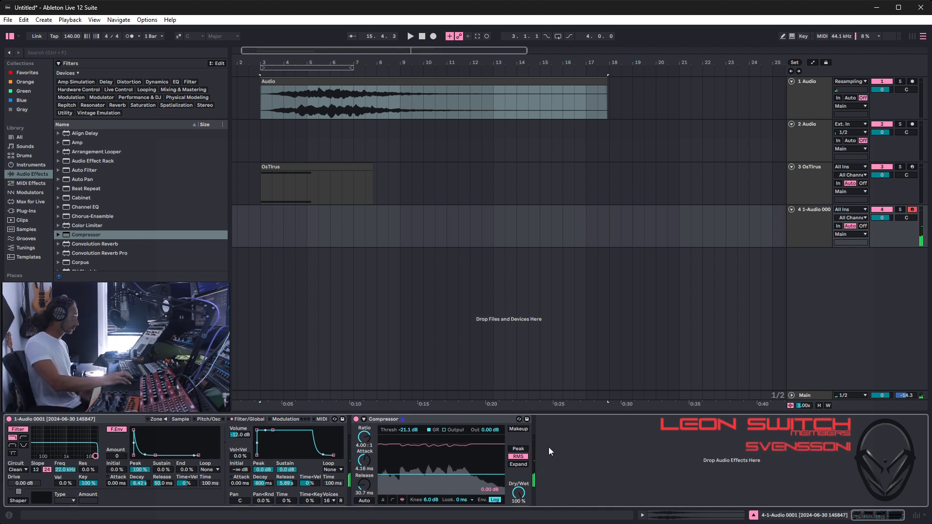
Step: Switch to the Session View mixer and raise the Compressor's output gain to 4.50 dB
key(Tab)
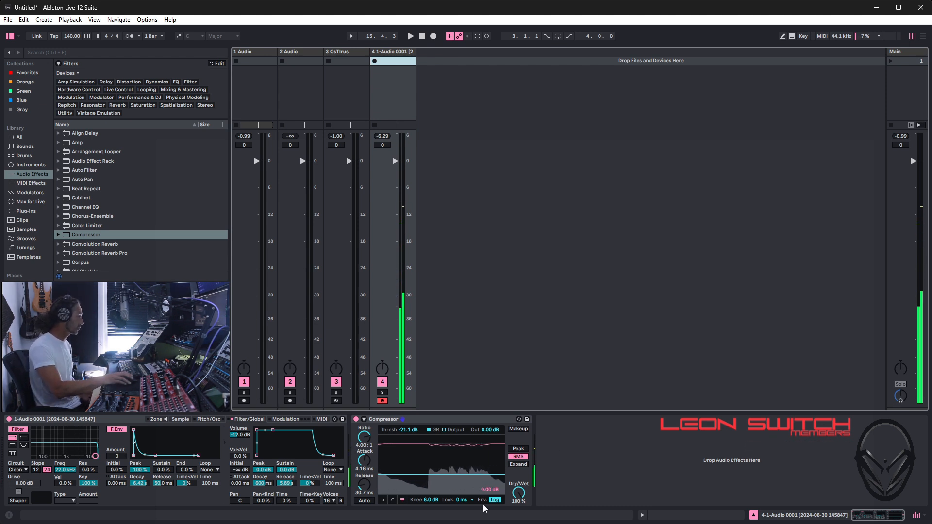
click(483, 430)
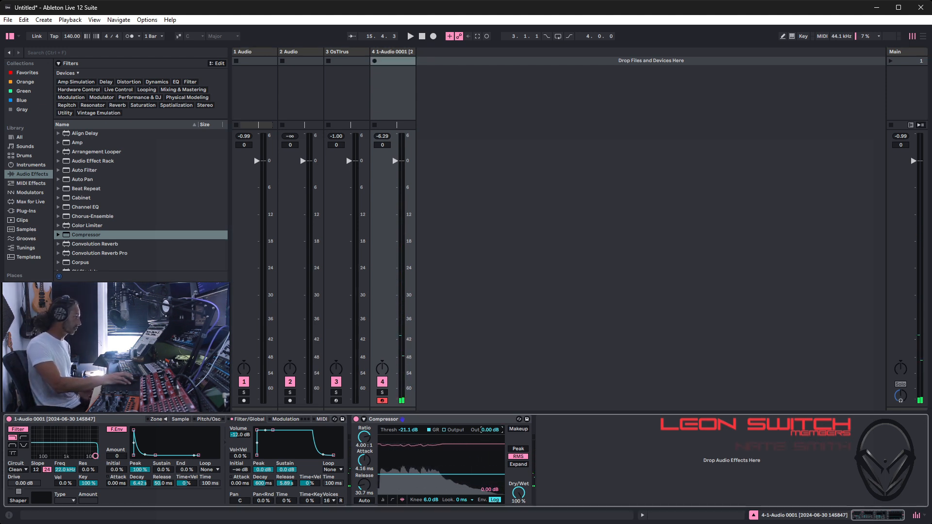
drag(484, 430, 484, 415)
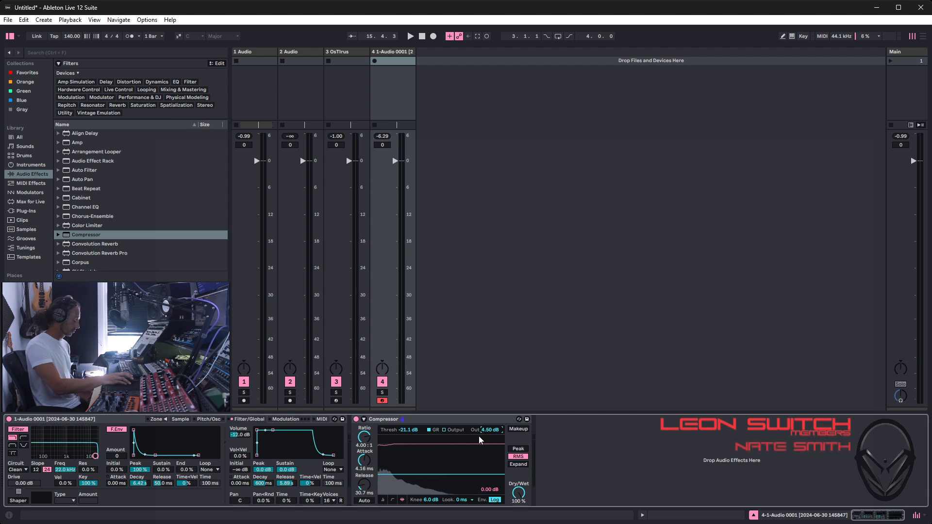
Step: Change the Sampler's filter circuit to OSR and set its drive to about 2.62 dB
click(17, 470)
click(18, 478)
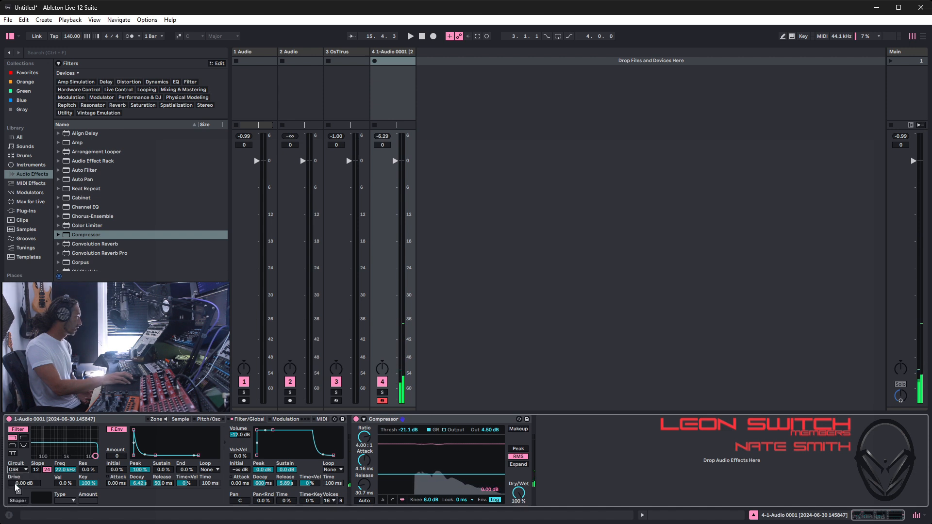
drag(19, 484, 18, 478)
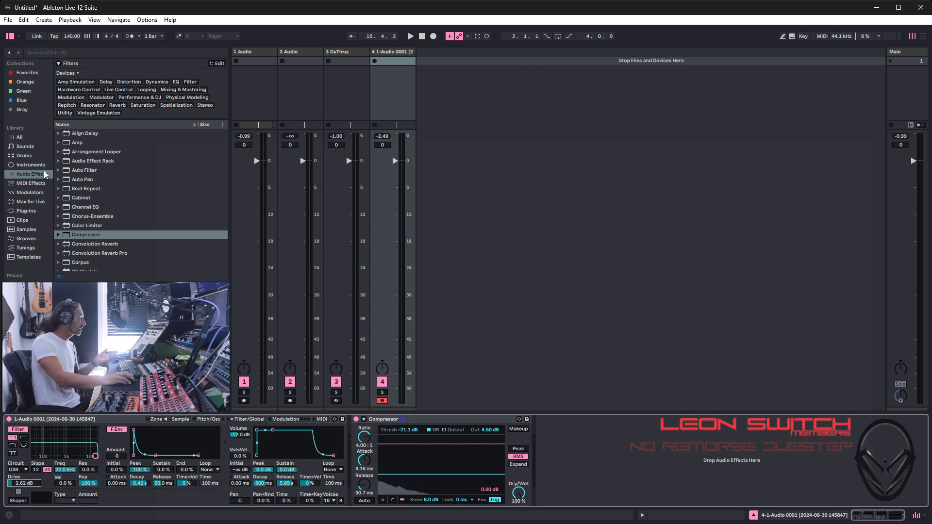
Step: Filter the plug-ins to Valhalla DSP and add ValhallaSupermassive_x64 after the Compressor
click(34, 210)
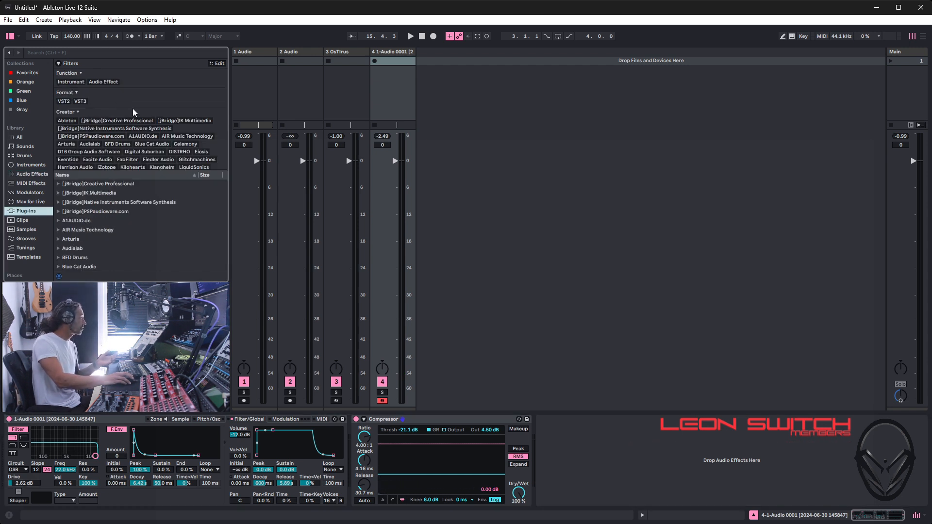
scroll(137, 150, down, 5)
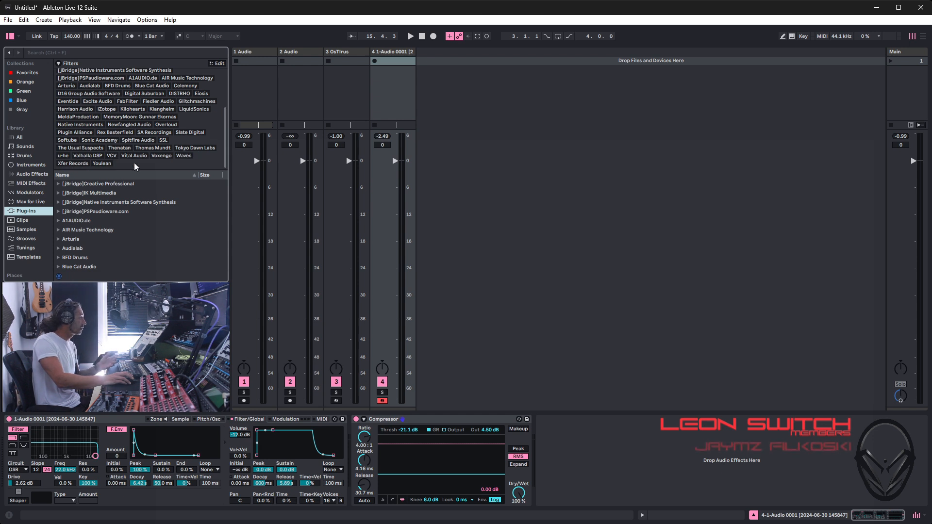
click(87, 156)
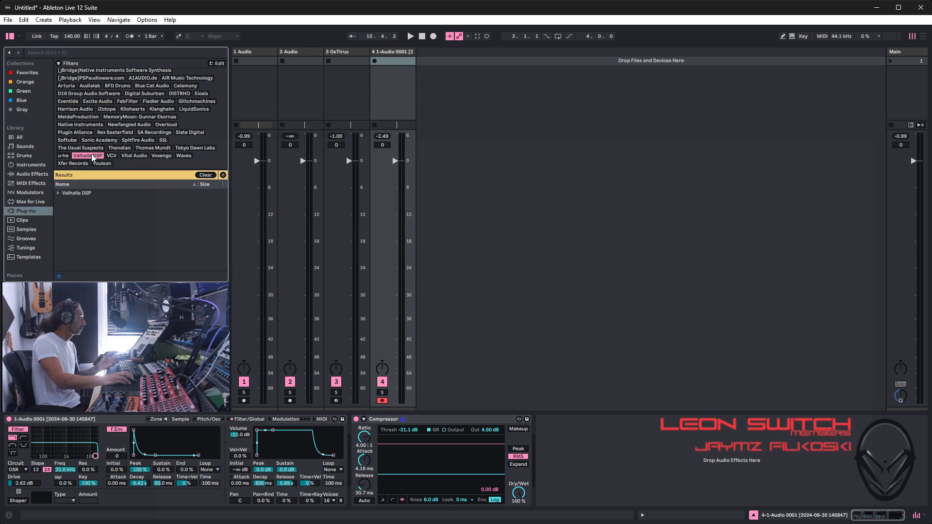
double_click(83, 194)
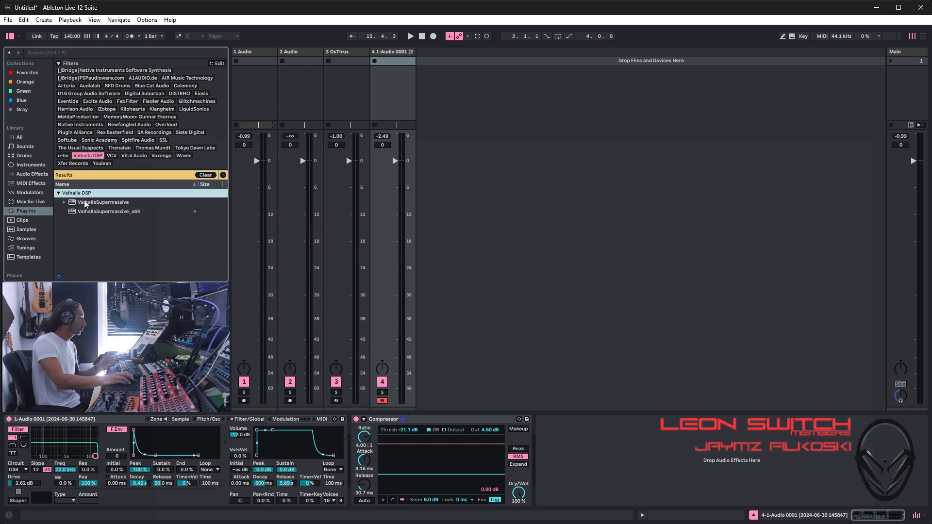
double_click(88, 212)
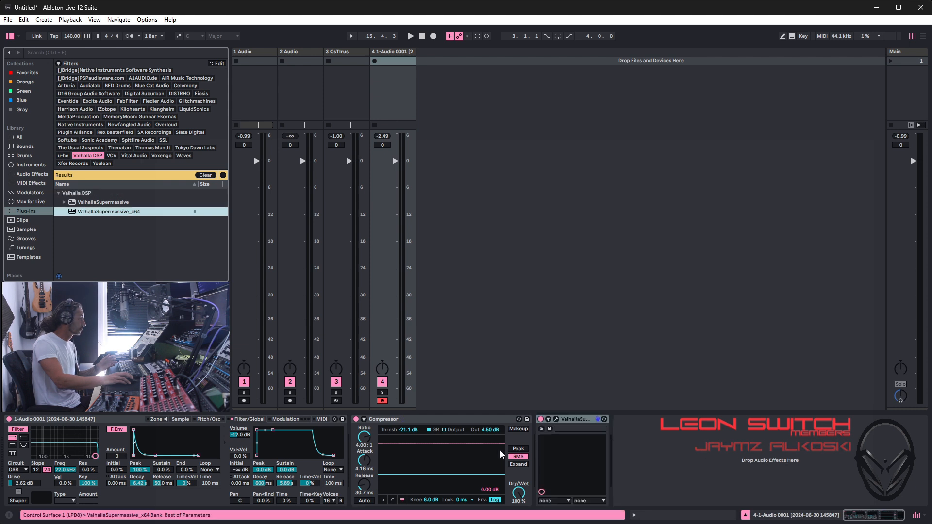
Step: Open ValhallaSupermassive's interface and load the Leon Default preset, in Hydra mode with a 42% mix
click(556, 421)
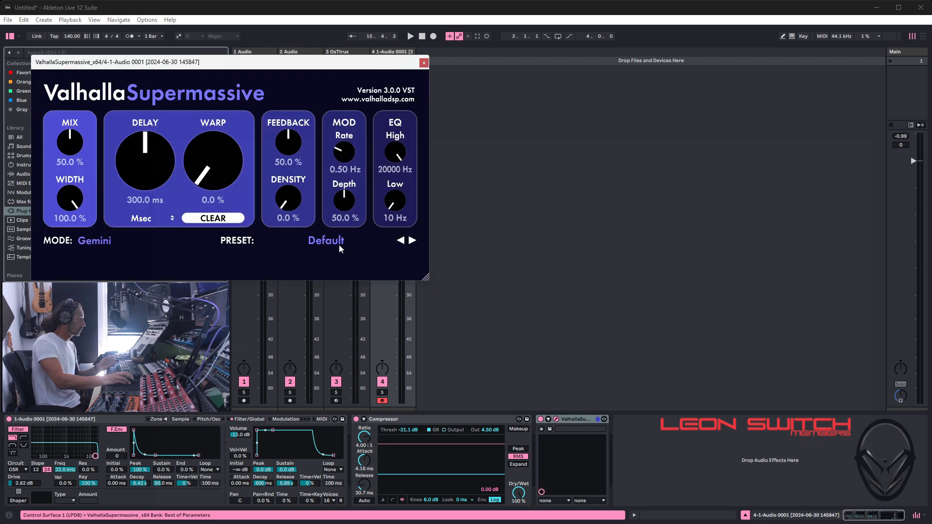
click(313, 240)
click(313, 307)
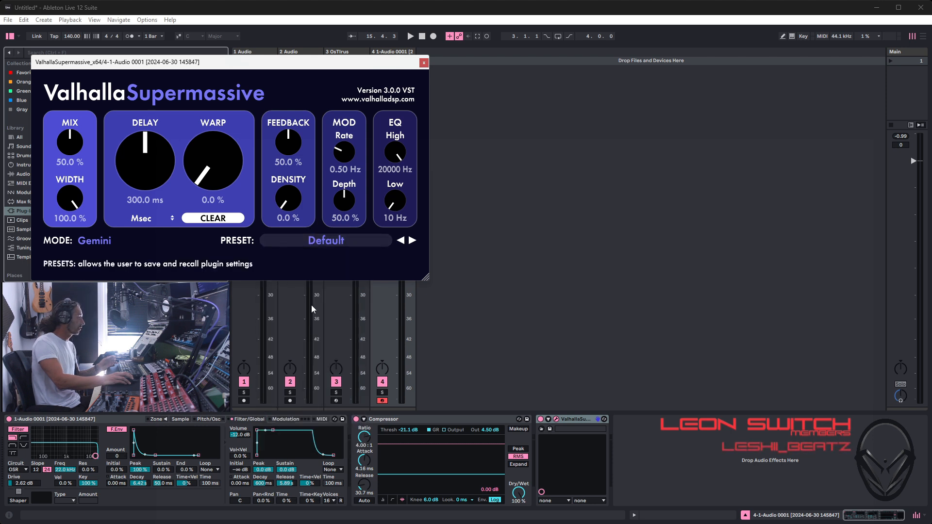
scroll(394, 214, up, 4)
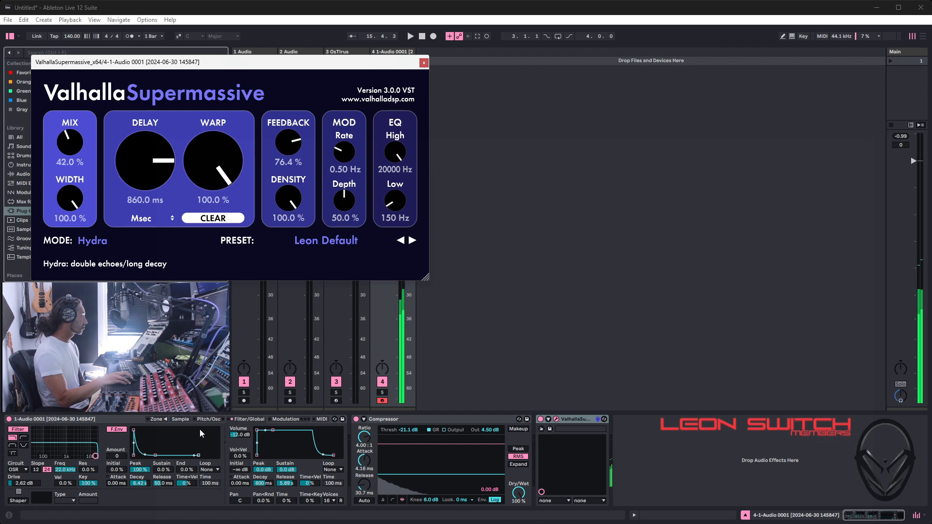
Step: Enable the Sampler's sine FM oscillator, set its coarse tuning to 0.5, and set its volume to about -22 dB
click(208, 419)
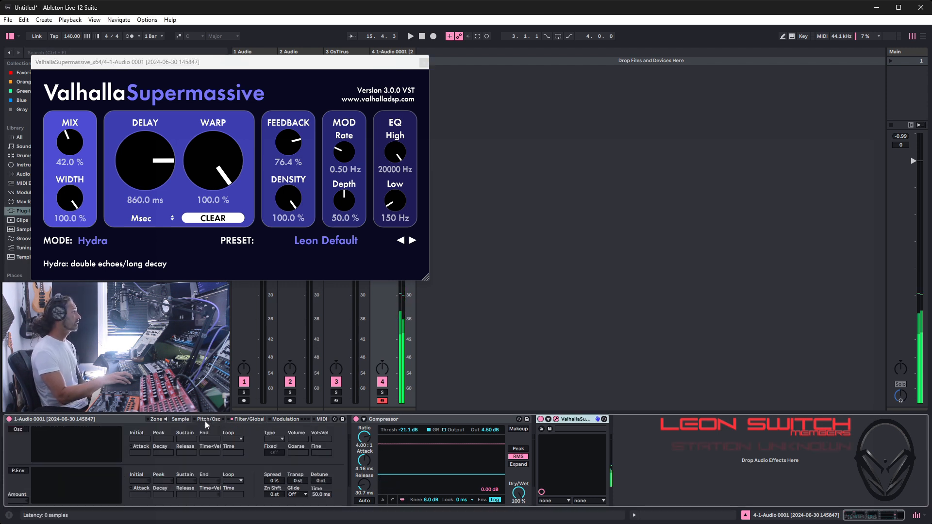
click(17, 430)
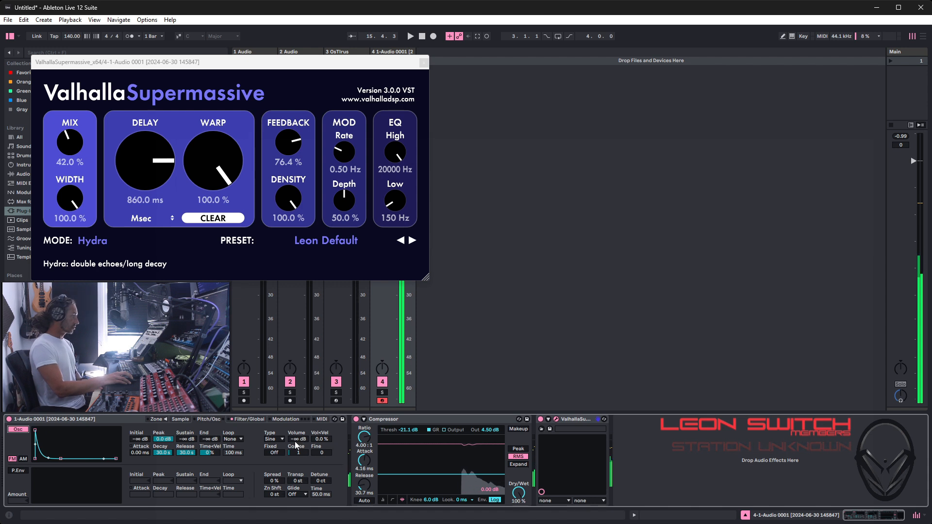
drag(299, 439, 300, 441)
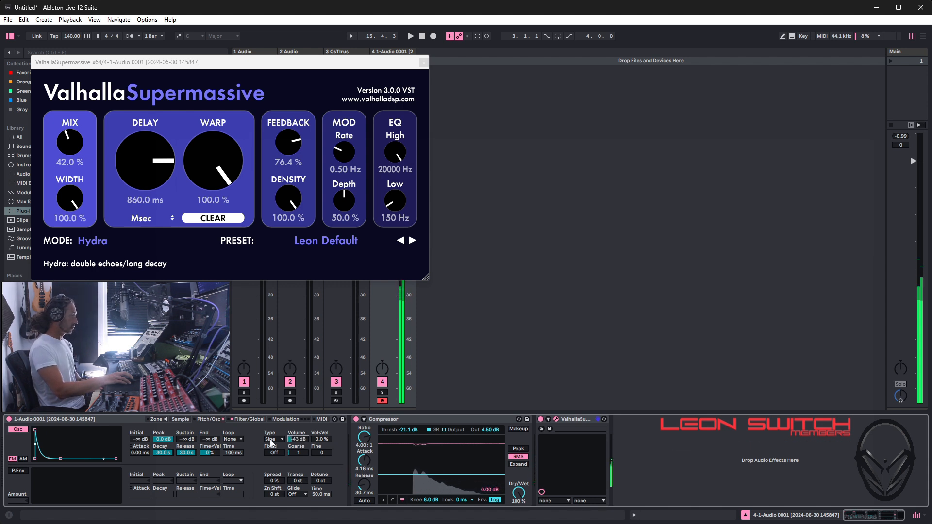
mouse_move(300, 441)
mouse_down()
mouse_move(300, 432)
mouse_move(294, 456)
mouse_up()
click(302, 453)
drag(302, 453, 302, 457)
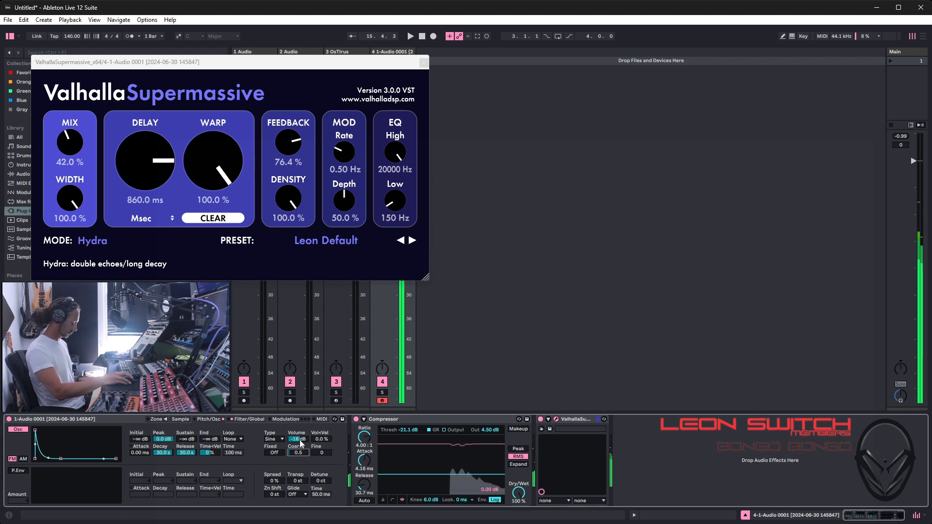
mouse_move(299, 440)
mouse_down()
mouse_move(299, 466)
mouse_move(298, 434)
mouse_up()
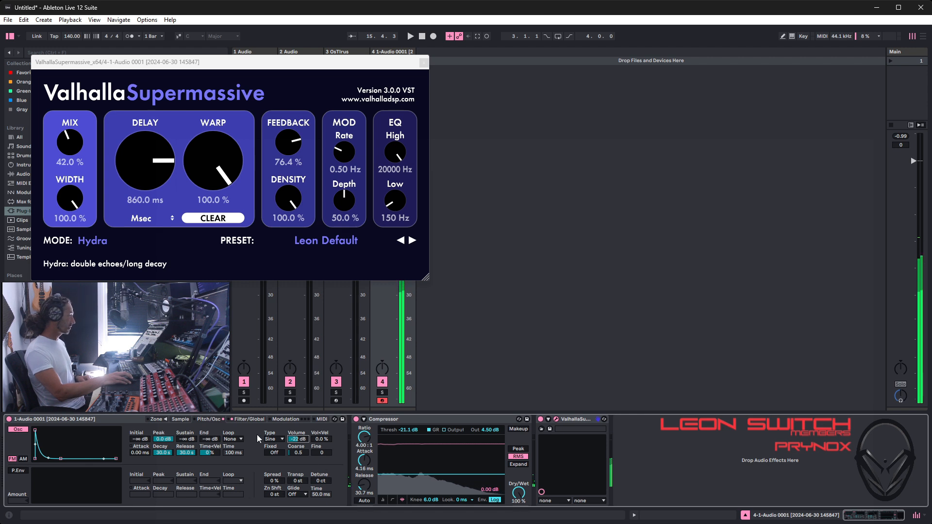
Step: Try the Sw D waveform at -33 dB on the Sampler's FM oscillator and switch the oscillator off
click(272, 439)
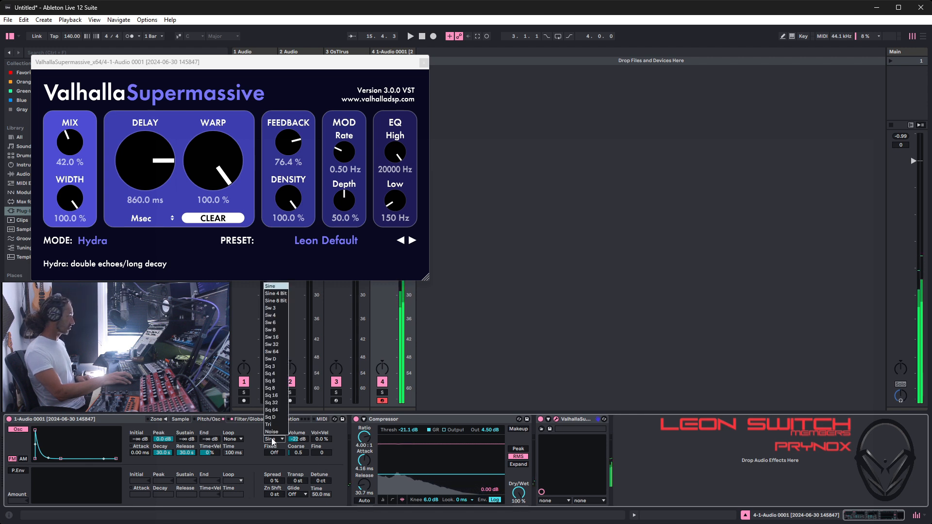
click(271, 359)
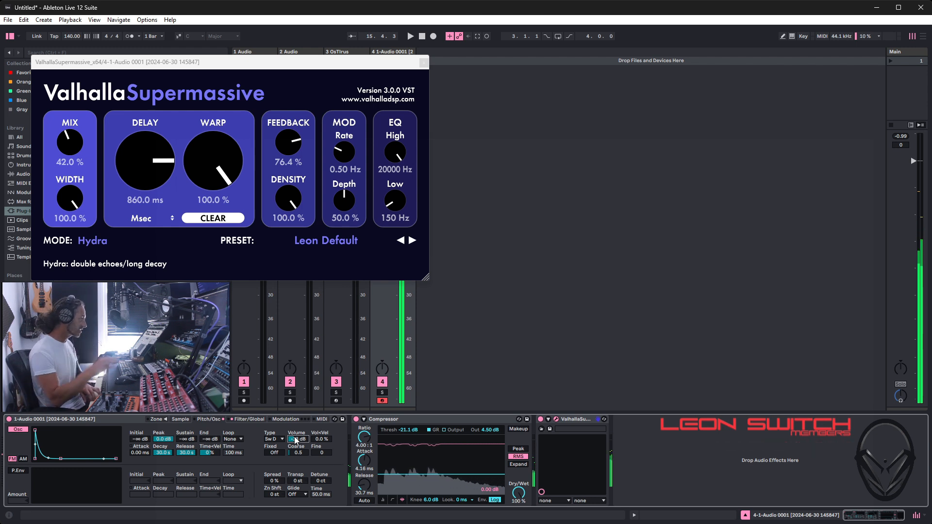
click(19, 432)
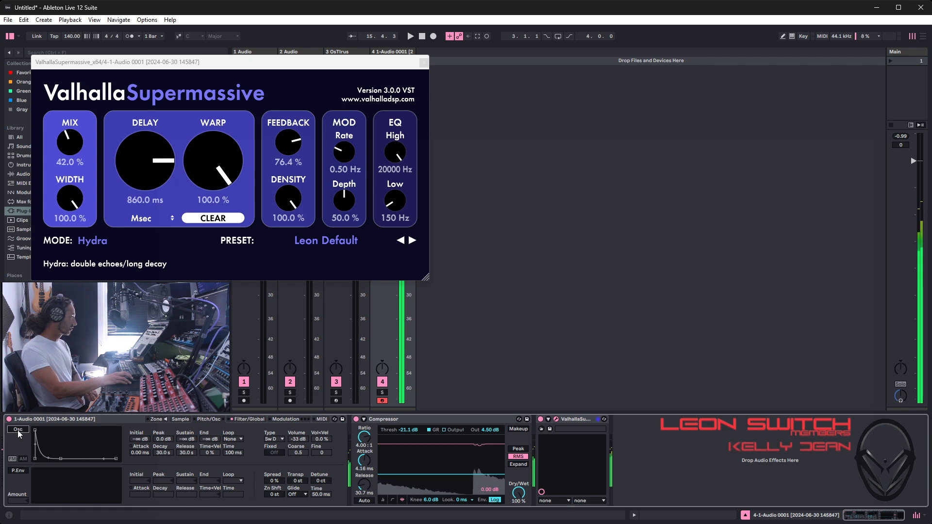
click(20, 431)
click(19, 432)
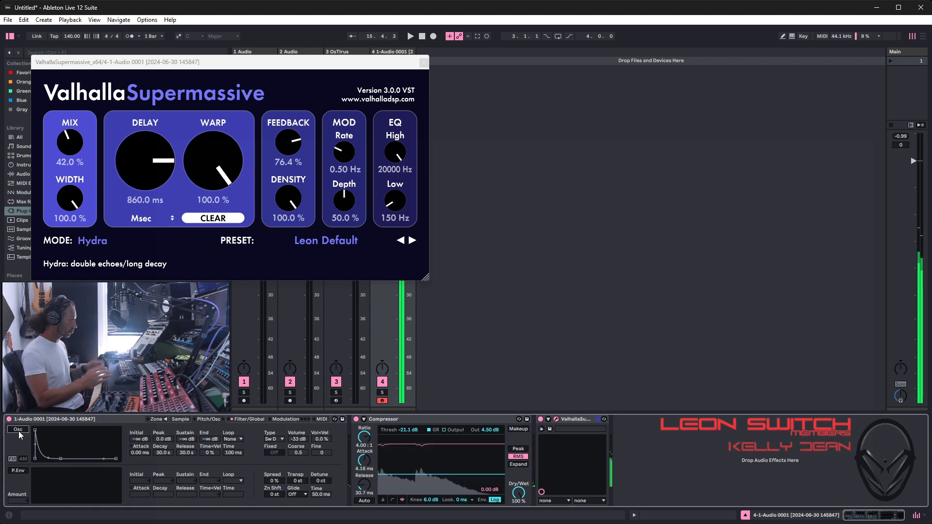
Step: Show the Sampler's filter and global settings, lower ValhallaSupermassive's mix to 30%, and close its interface
click(249, 419)
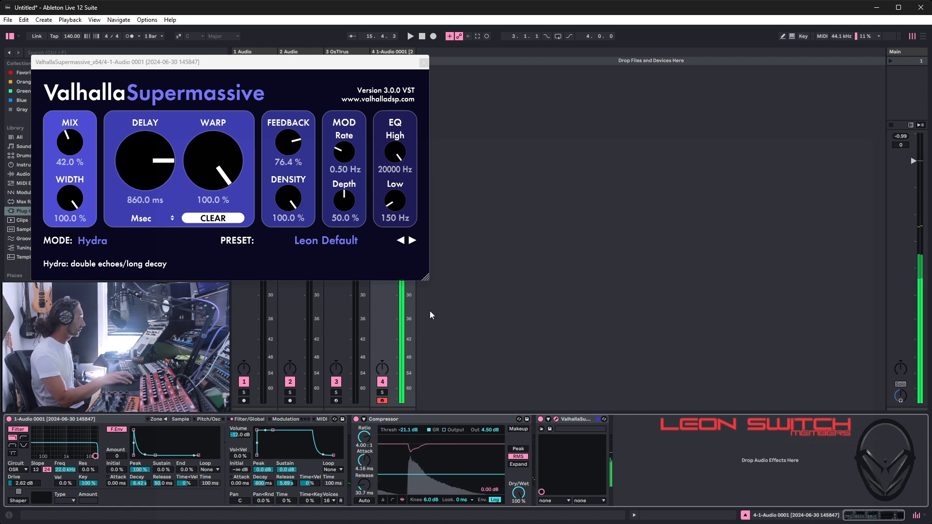
drag(70, 141, 74, 153)
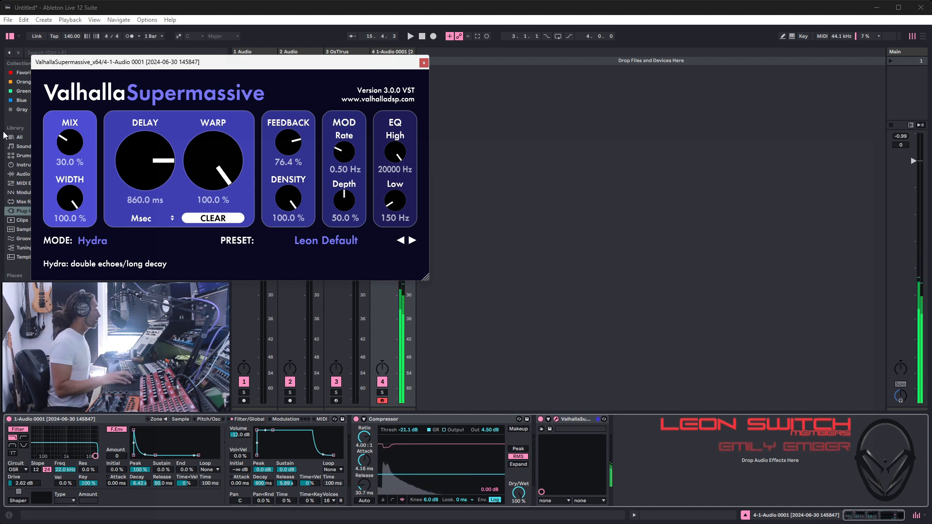
click(424, 62)
Step: Load the AtmosPad2 user patch in OsTIrus on track 3 and close the plug-in interface
click(342, 54)
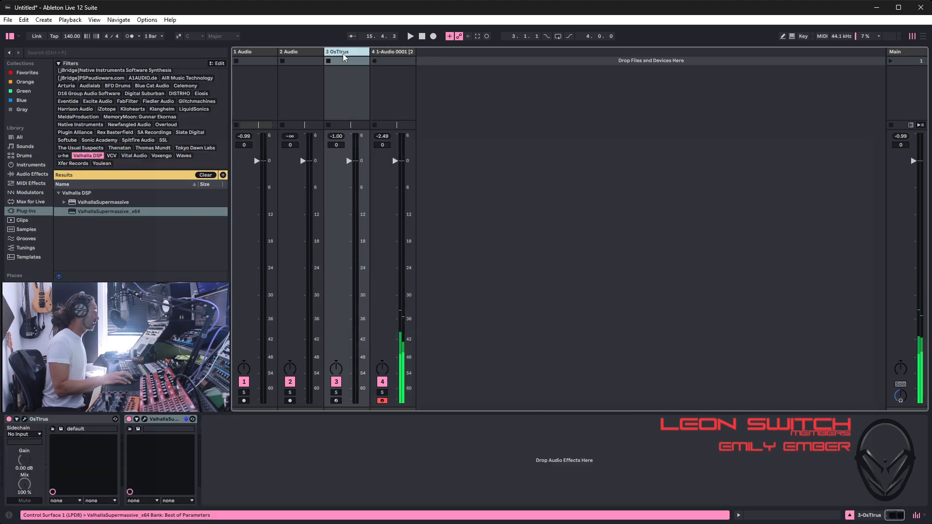
click(25, 420)
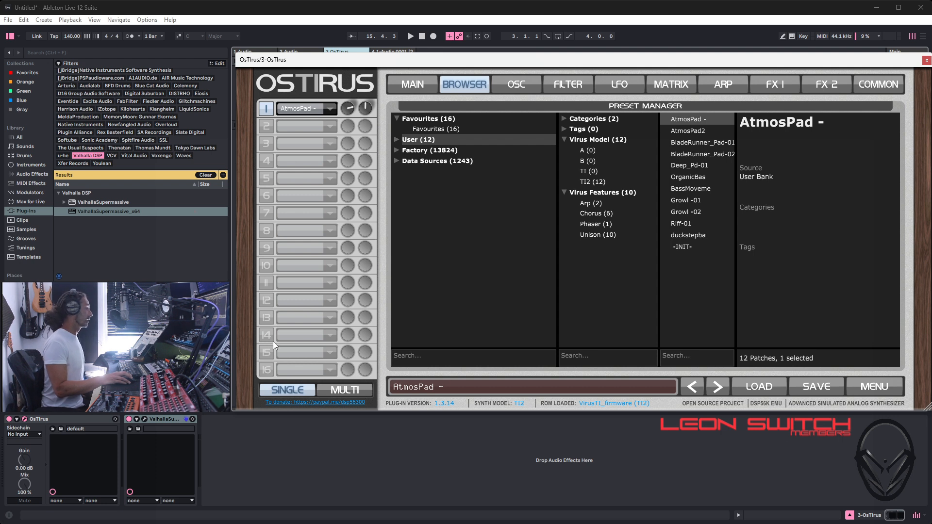
click(688, 131)
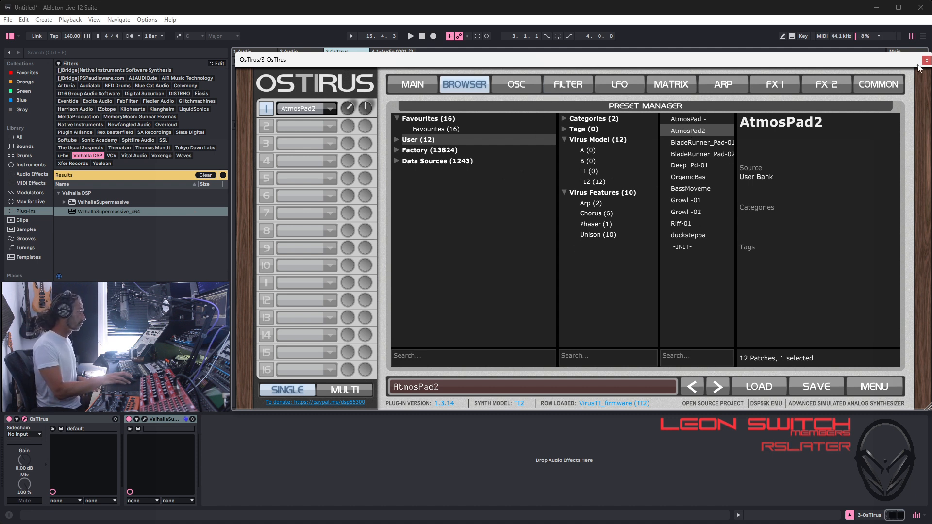
click(926, 61)
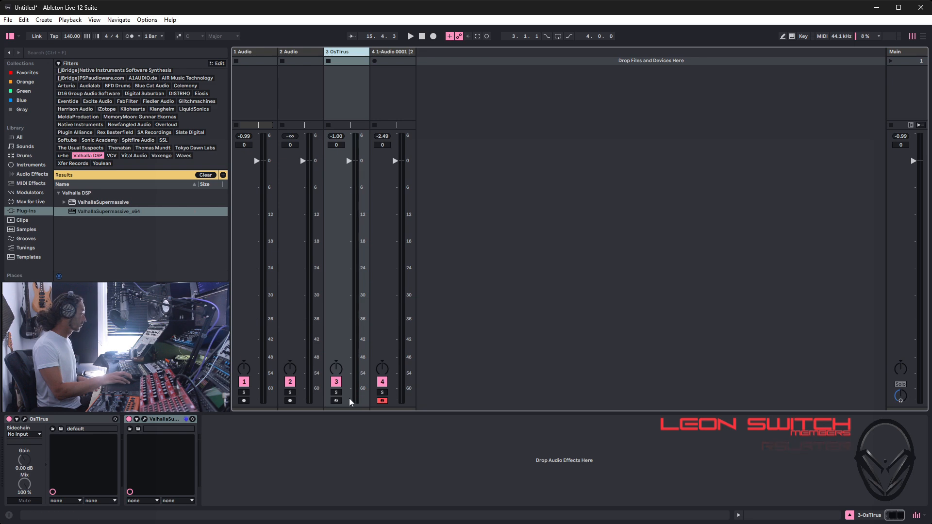
Step: Arm the OsTIrus track and audition AtmosPad - against AtmosPad2, keeping AtmosPad2 loaded
click(336, 401)
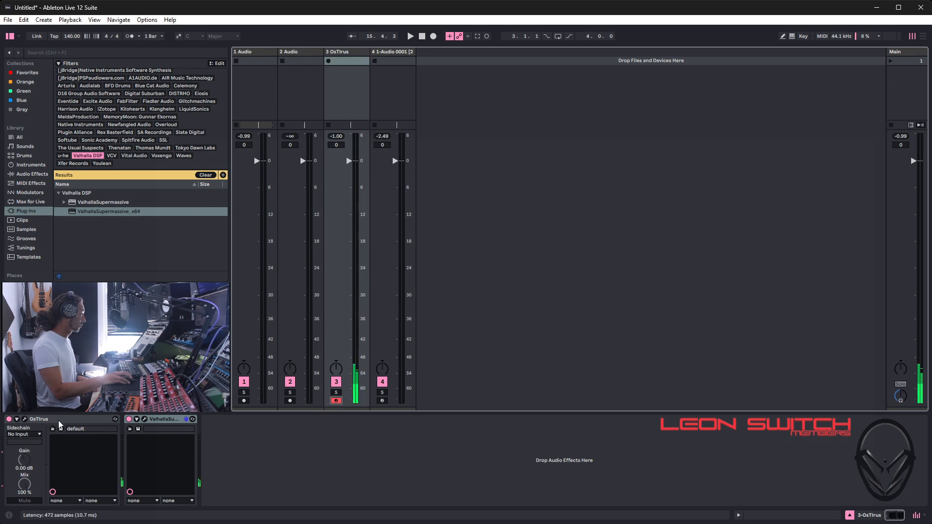
click(25, 420)
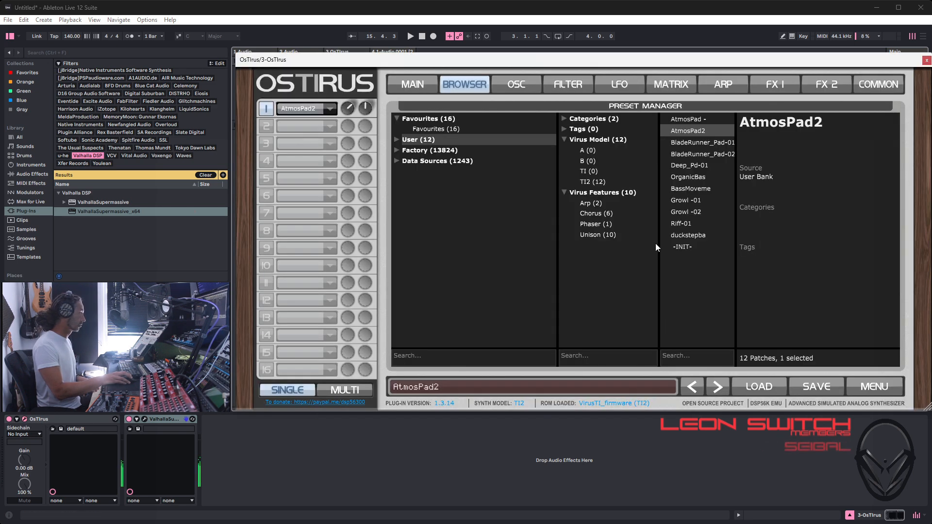
click(692, 121)
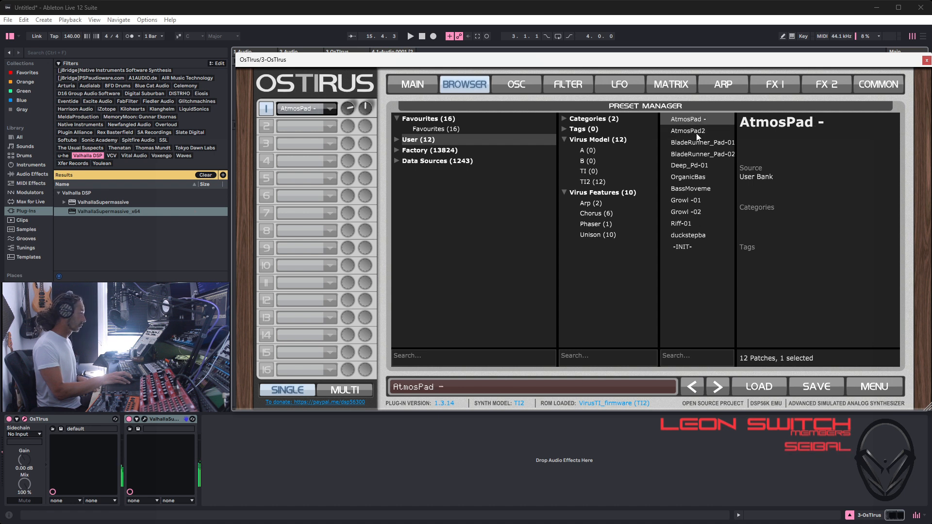
click(695, 132)
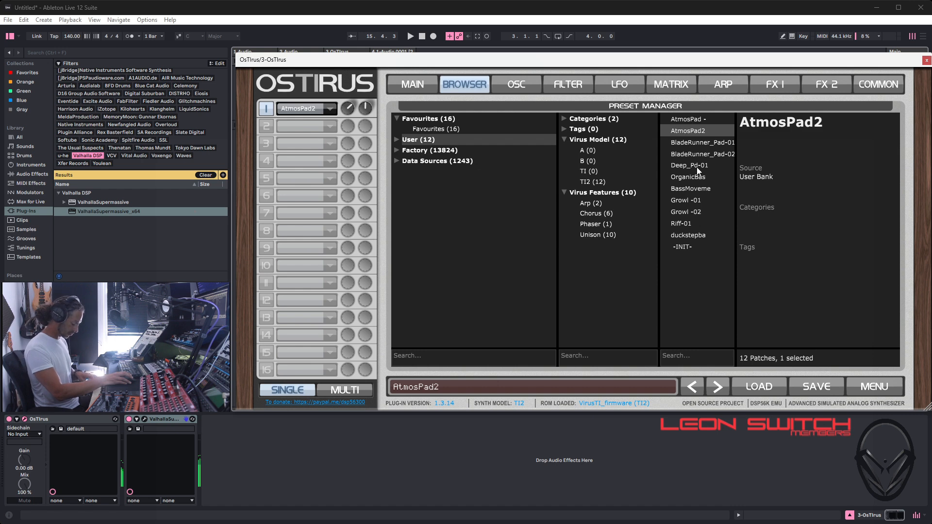
click(927, 60)
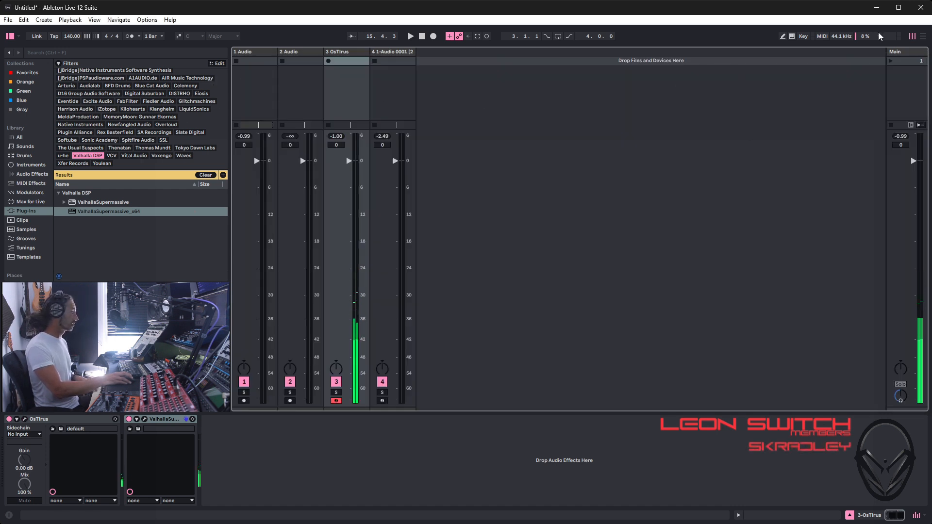
Step: Open the OsTIrus clip's notes from the arrangement and delete the lower F1 note
key(Tab)
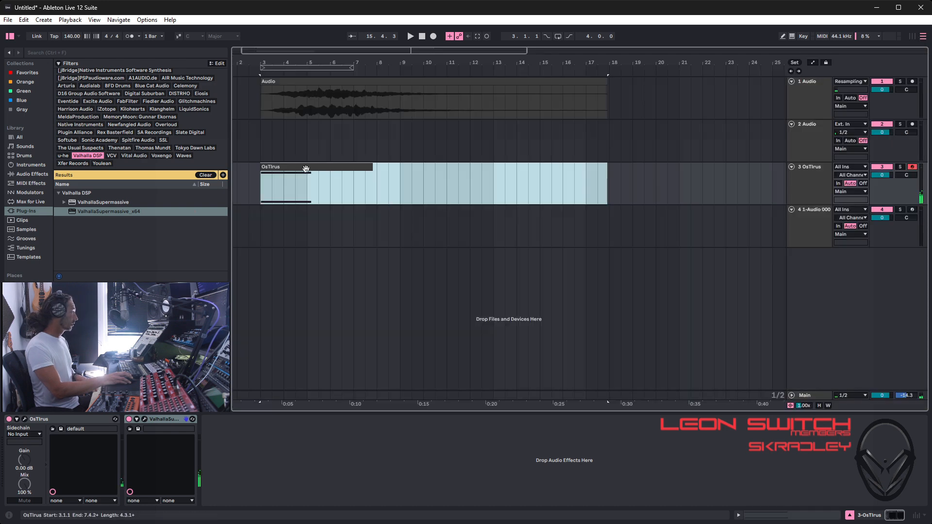
double_click(308, 169)
key(ctrl+a)
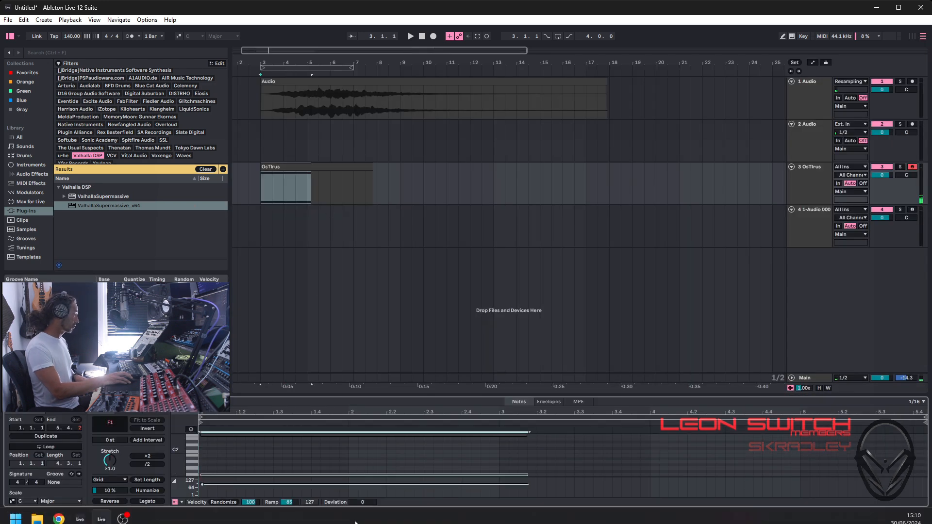
key(Delete)
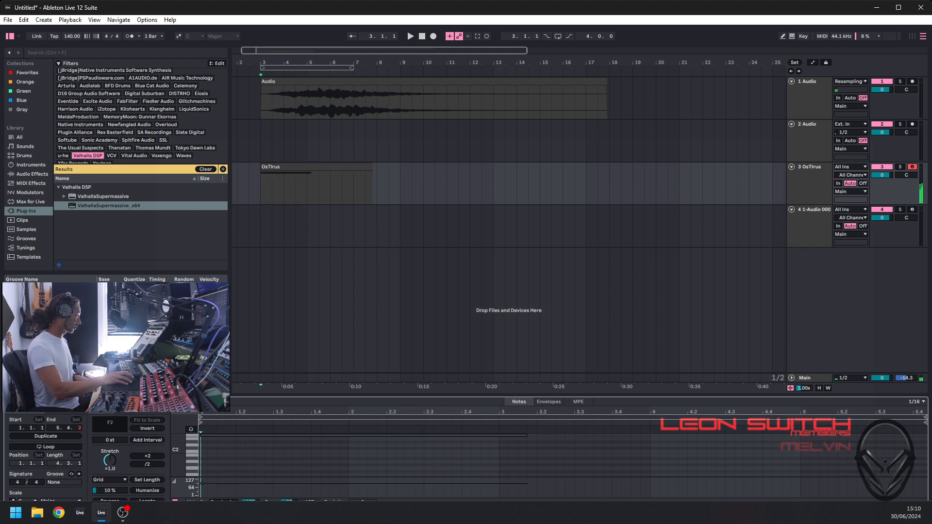
Step: Raise the remaining note in the OsTIrus clip seven semitones to C3 and nudge it slightly earlier to the clip's start
scroll(282, 461, up, 3)
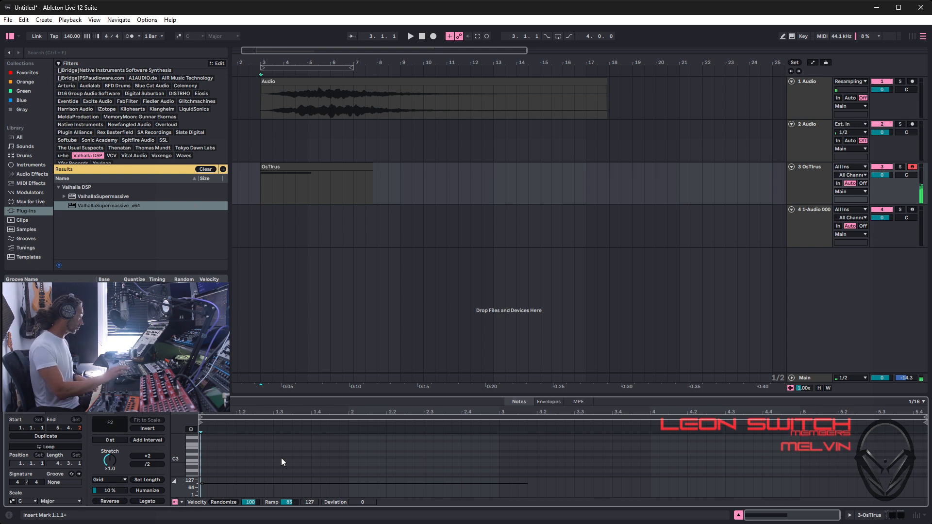
click(246, 461)
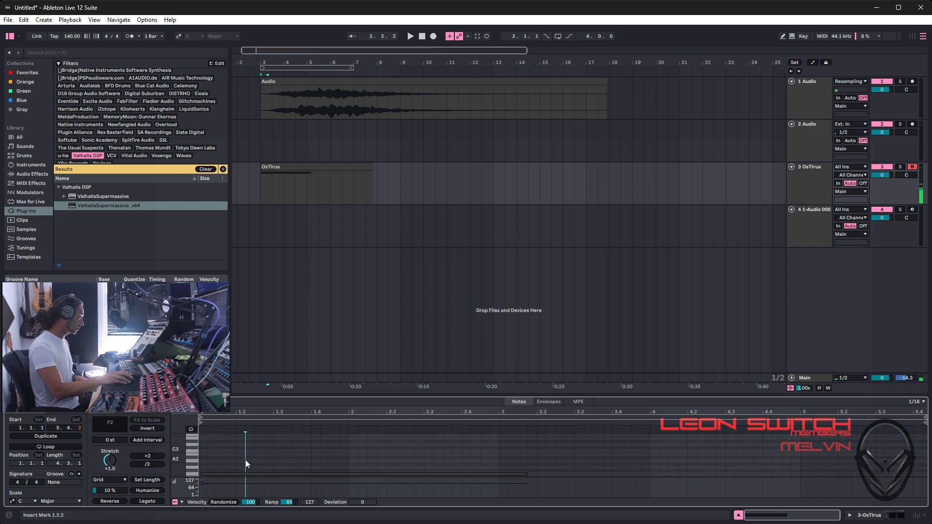
click(246, 473)
key(Up)
key(Up)
key(Up)
key(Up)
key(Up)
key(Up)
key(Up)
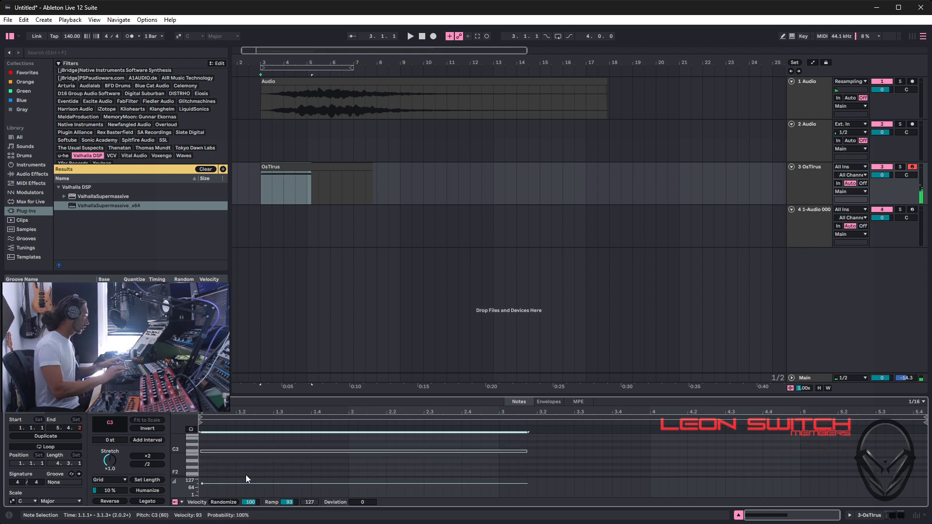
key(Left)
Step: Deactivate the 1 Audio track and play back the OsTIrus clip on its own
key(space)
key(space)
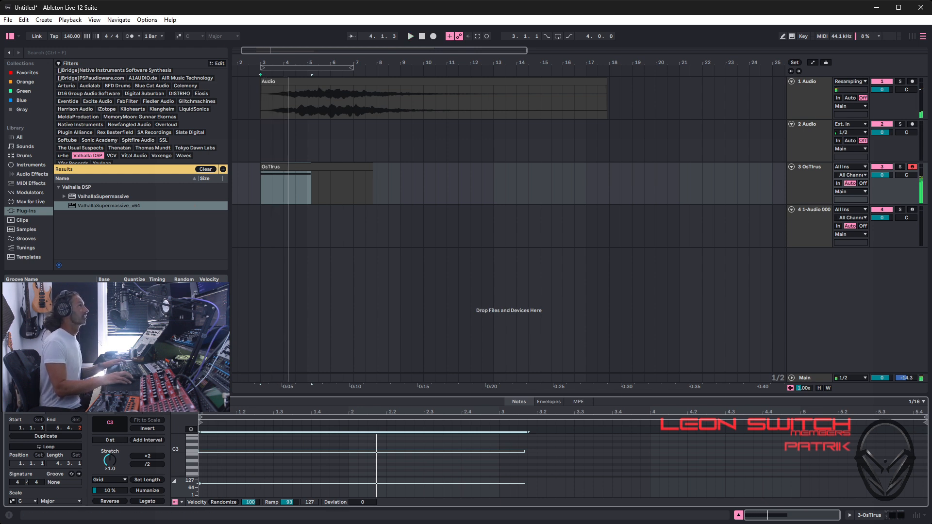
click(877, 81)
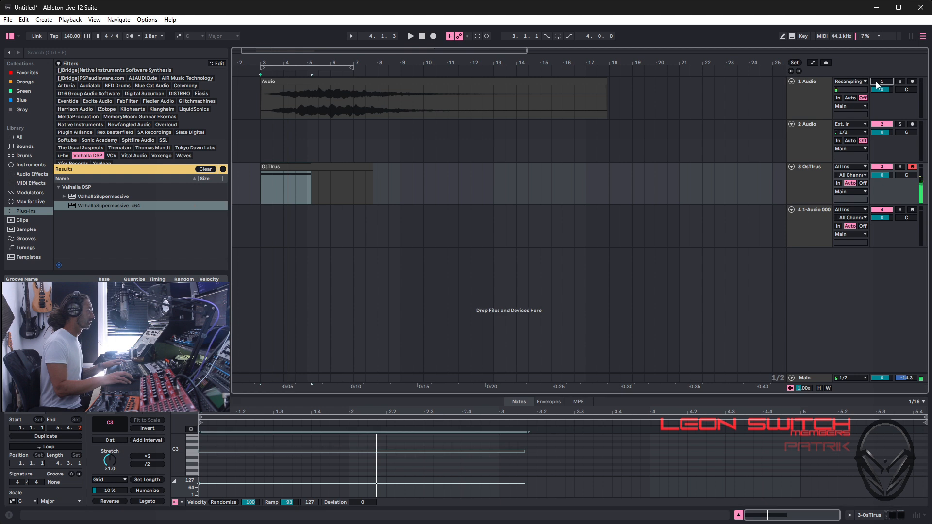
key(space)
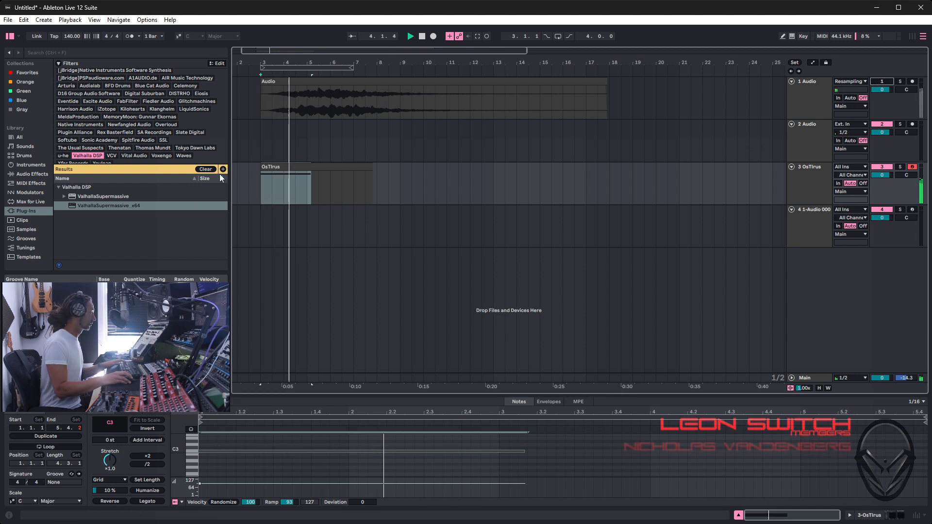
key(space)
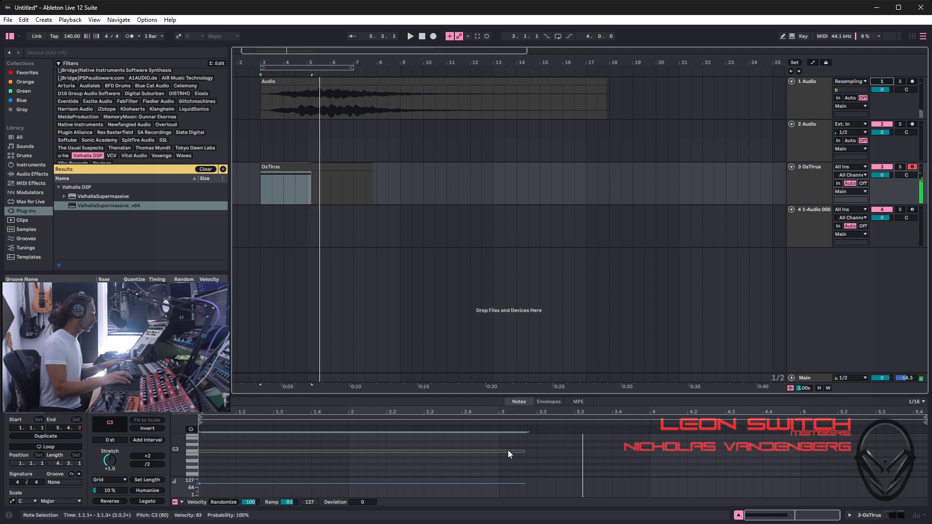
Step: Shorten the C3 note to one bar, ending at bar 2 of the clip, and play it back
drag(523, 450, 349, 452)
key(space)
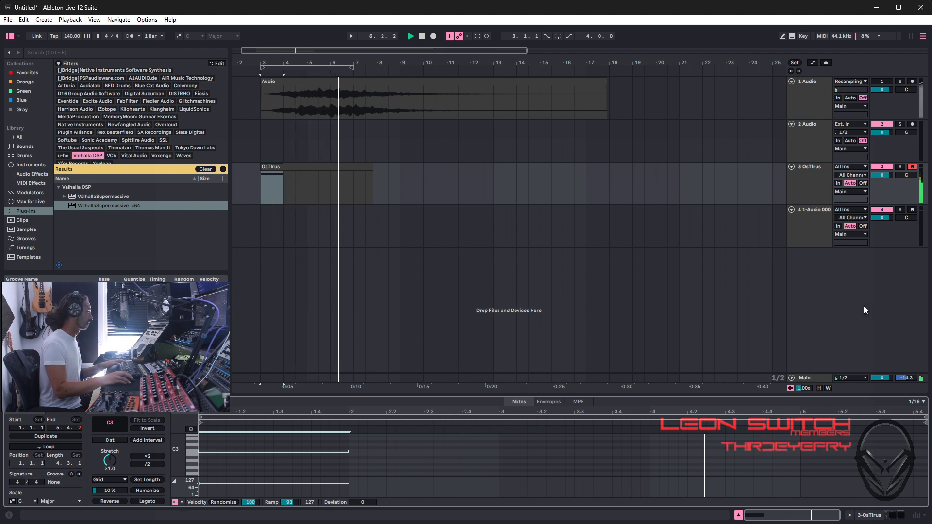
click(689, 450)
key(space)
key(space)
key(space)
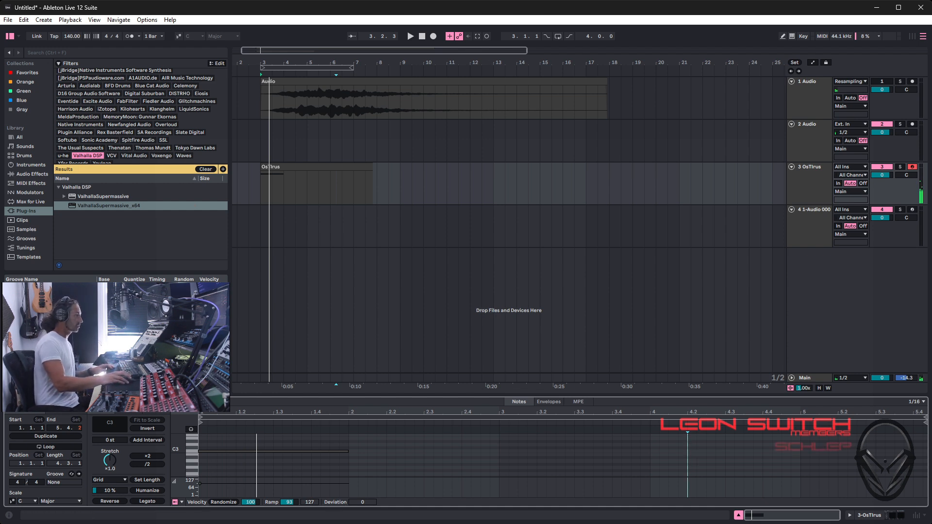
Step: Set the 2 Audio track's input to Resampling and arm it for recording
click(851, 124)
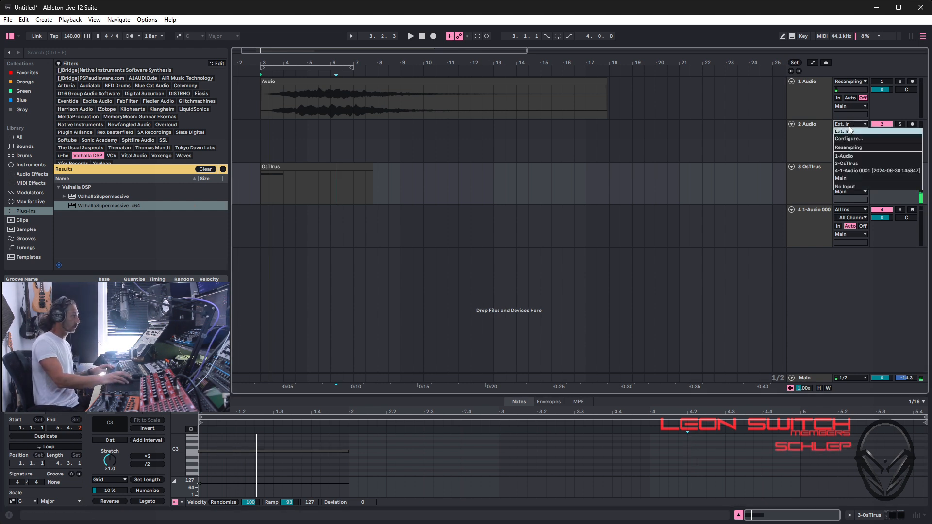
click(850, 148)
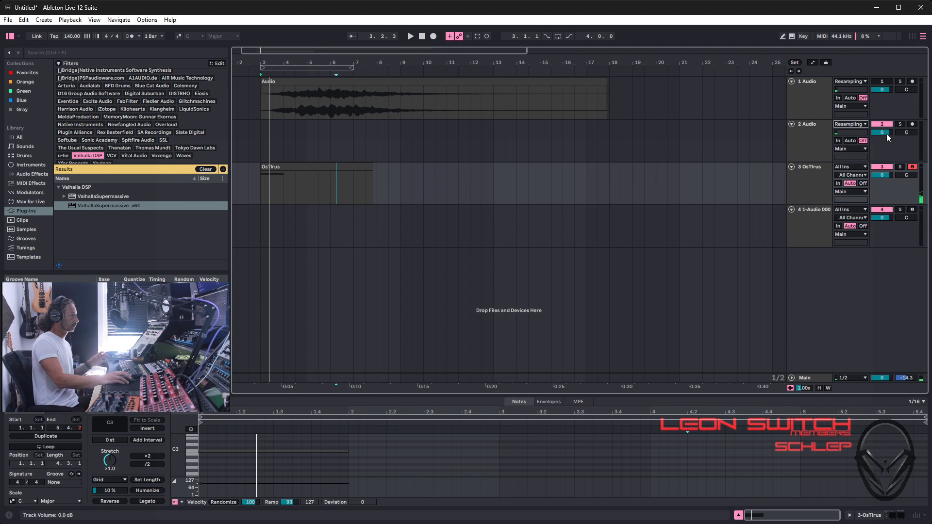
click(912, 125)
click(809, 153)
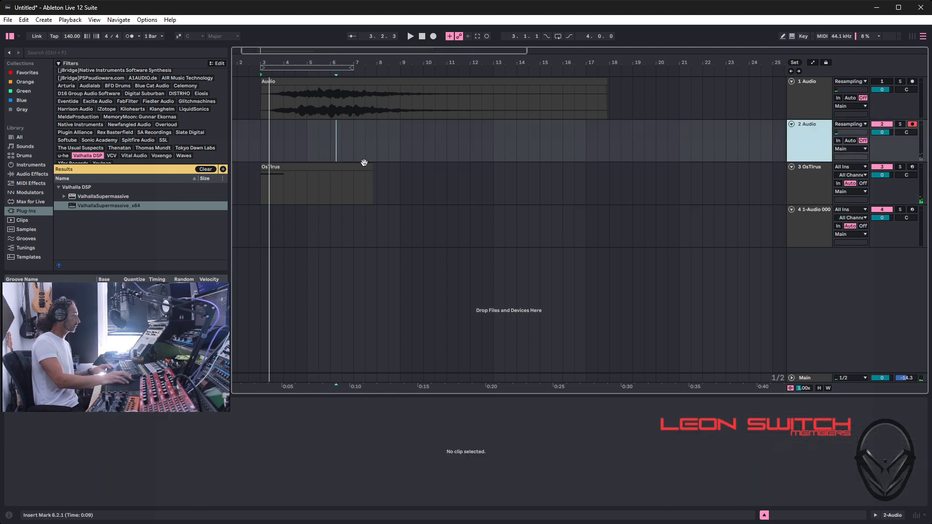
Step: Record the resampled pad onto the 2 Audio track from 3.1.1 to about bar 14
click(300, 168)
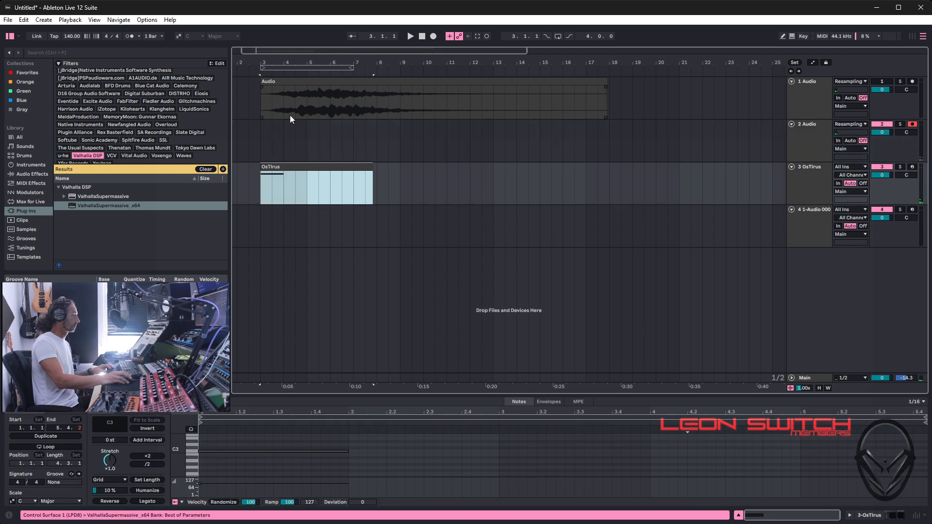
click(267, 138)
click(263, 136)
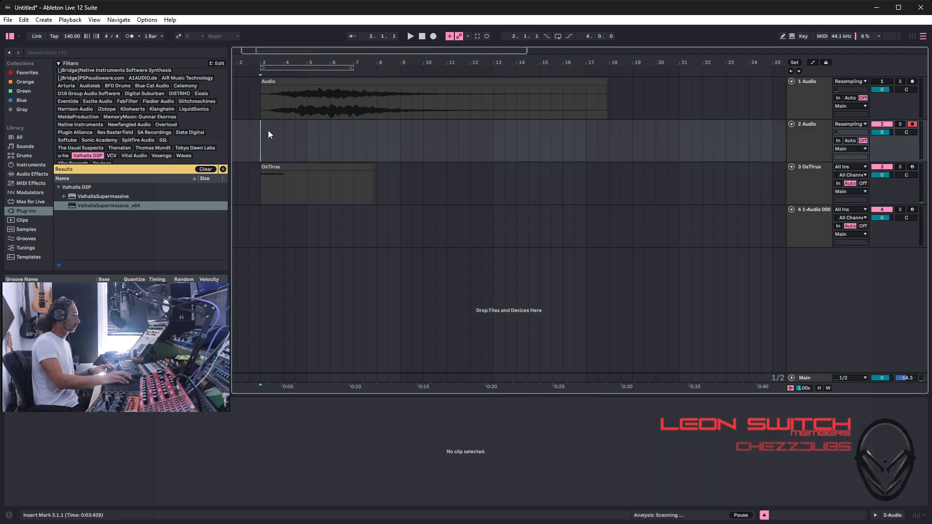
click(434, 36)
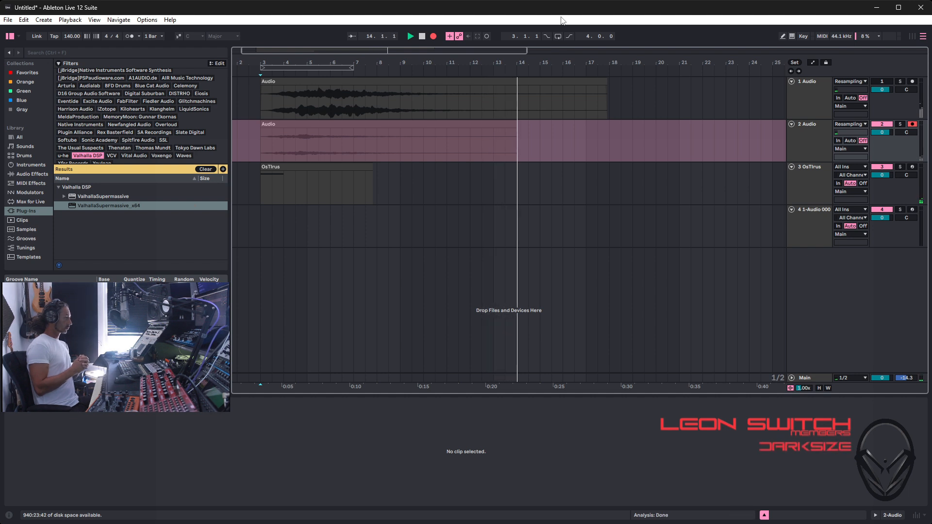
key(space)
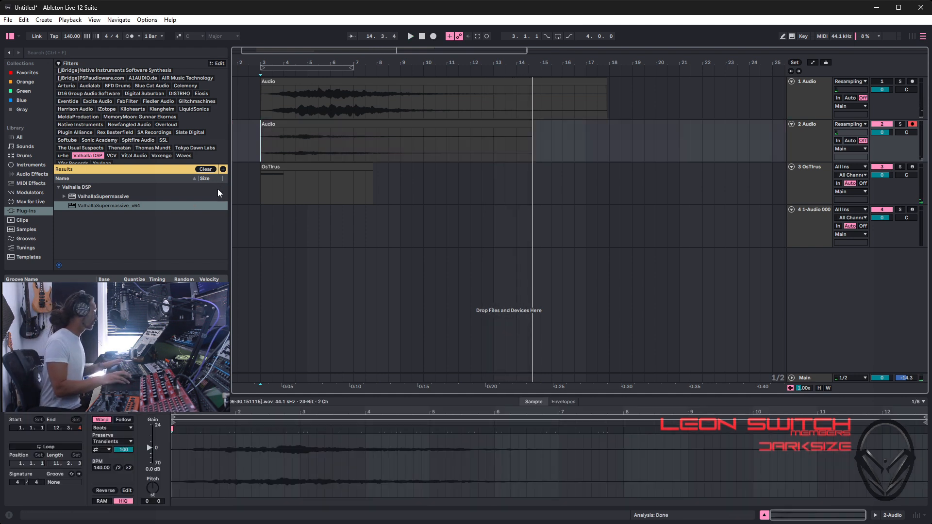
Step: Duplicate the 4 1-Audio 0001 Sampler track together with its Compressor and ValhallaSupermassive
click(823, 183)
click(818, 224)
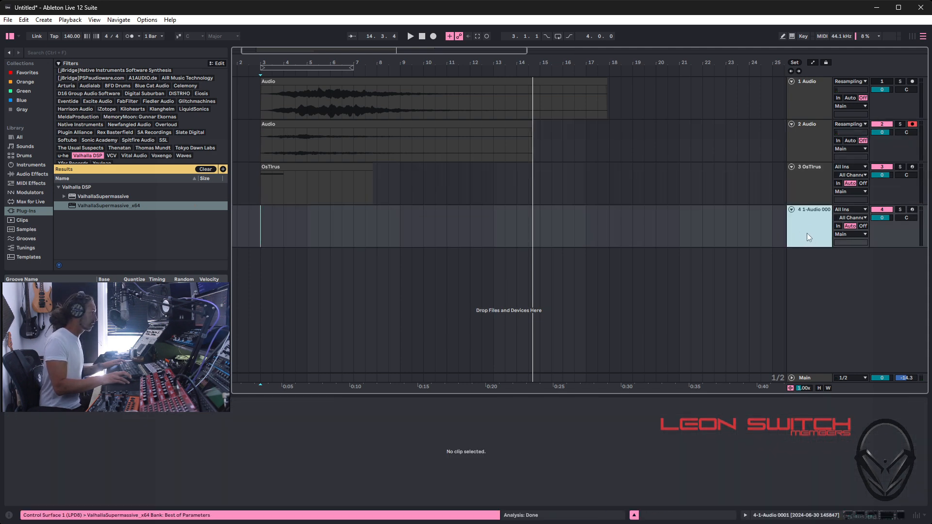
double_click(808, 218)
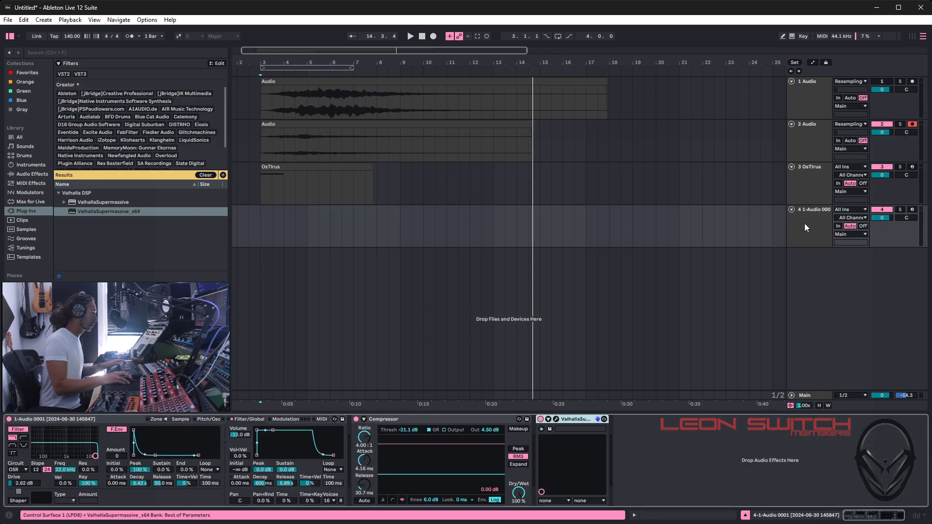
click(111, 419)
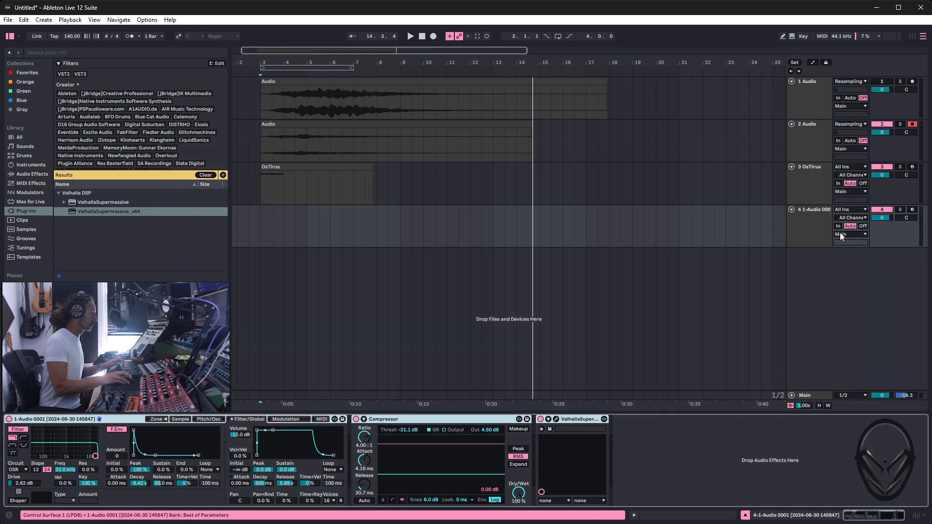
click(806, 227)
right_click(804, 224)
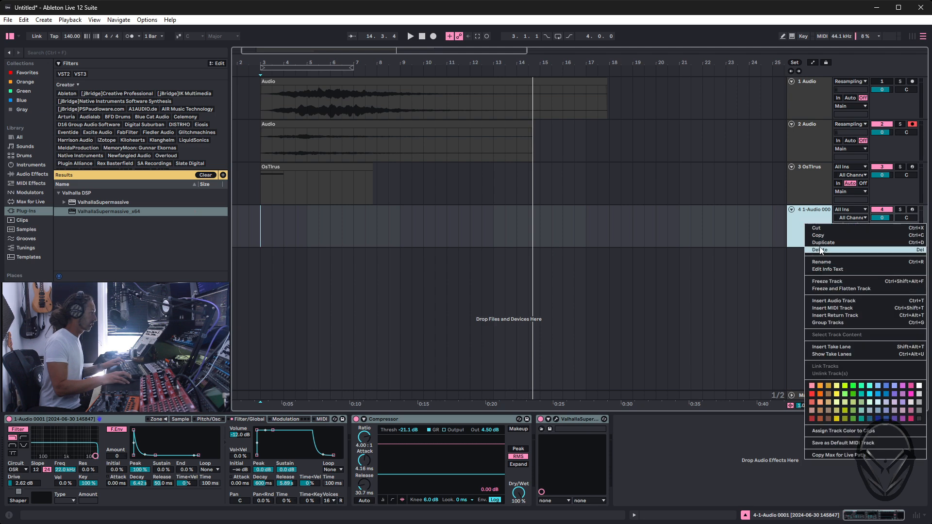
click(821, 243)
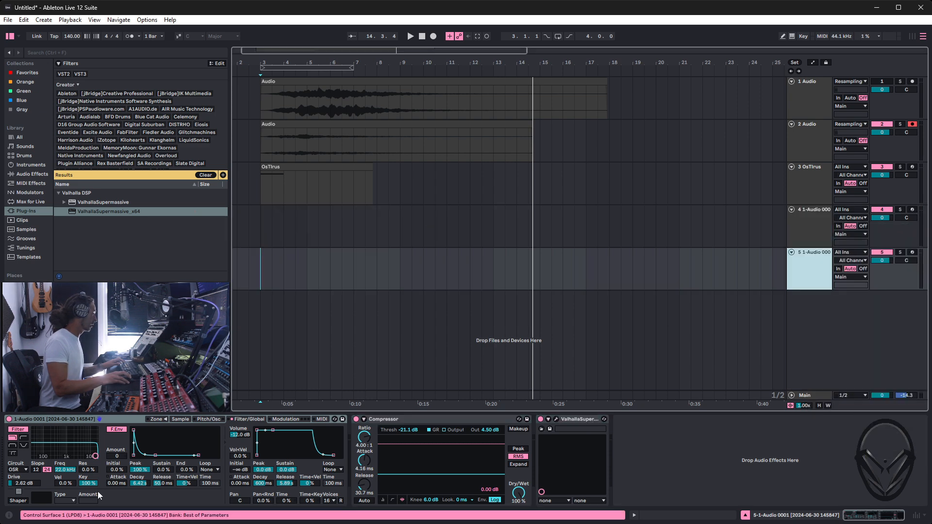
Step: Replace the sample in the duplicated track's Sampler with the recorded clip from the 2 Audio track
click(180, 419)
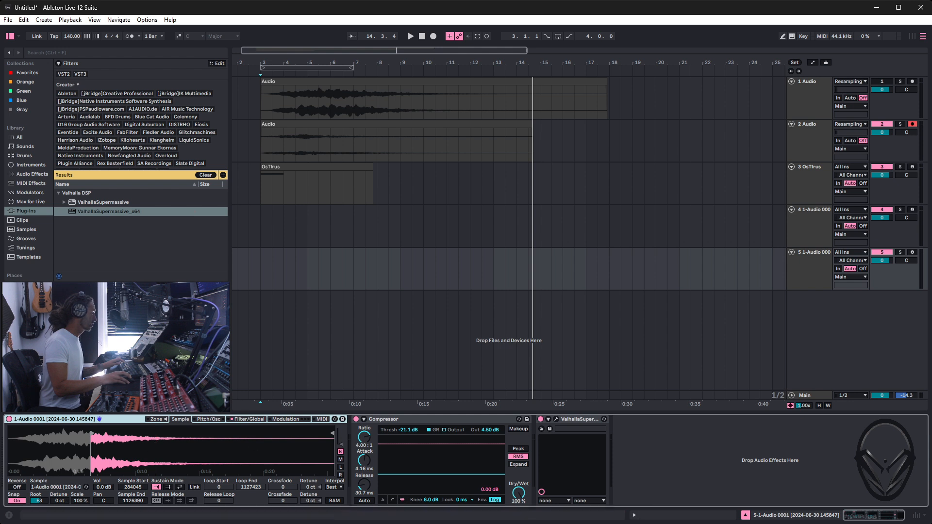
click(311, 128)
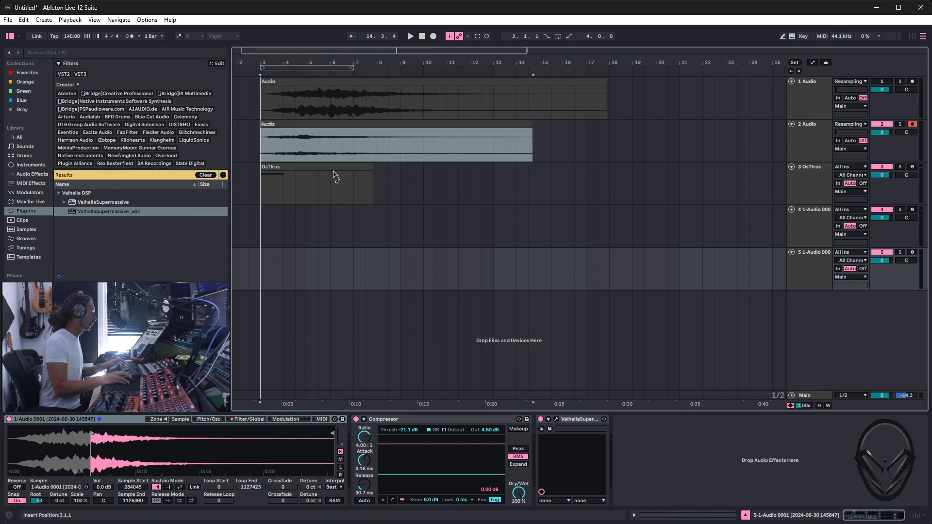
drag(195, 450, 195, 450)
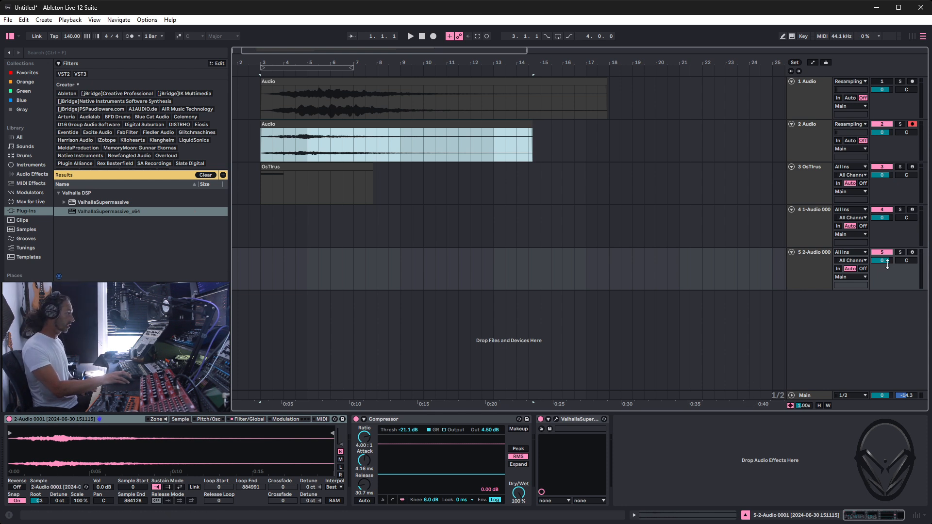
Step: Arm the new 5 2-Audio 0001 track and move its Sampler's sample start to 258729
click(913, 252)
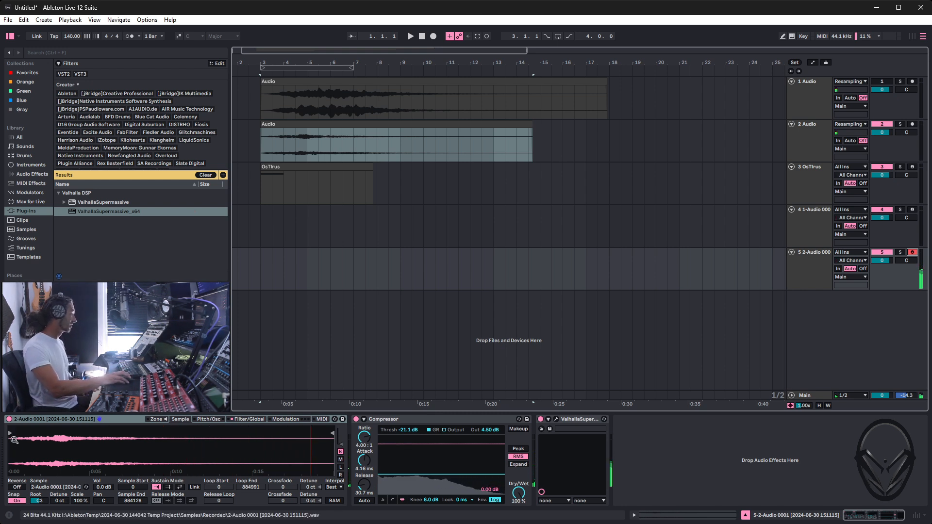
drag(9, 433, 106, 438)
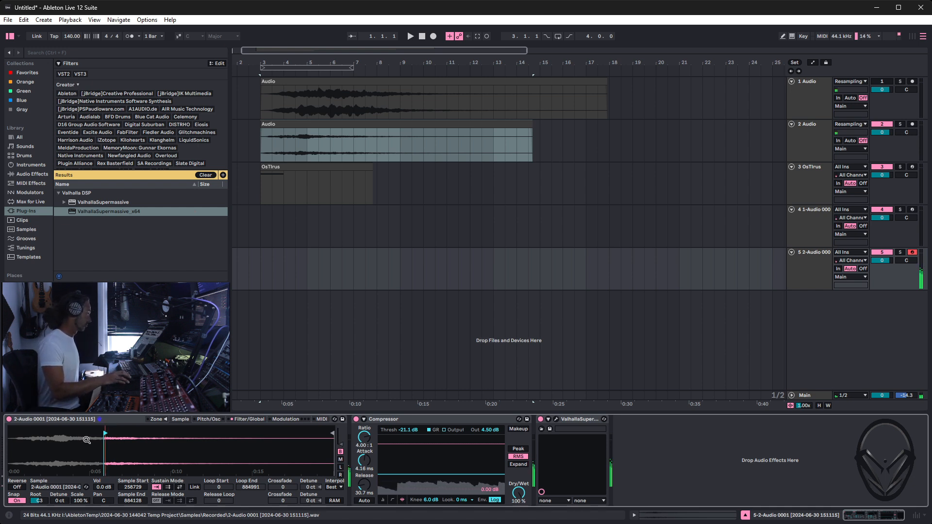
Step: Lower the Compressor's threshold to -28.6 dB and raise the Sampler's sample volume to 7.9 dB
drag(414, 477, 408, 466)
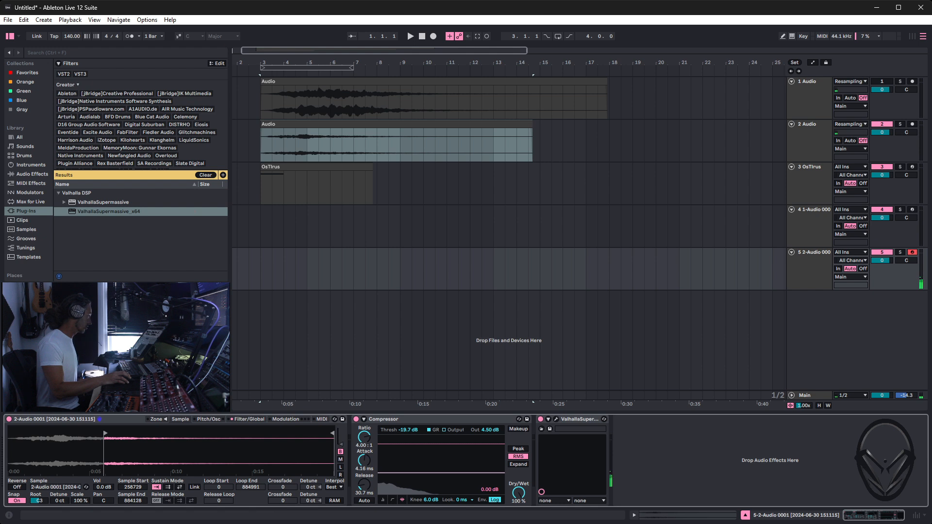
drag(103, 488, 103, 465)
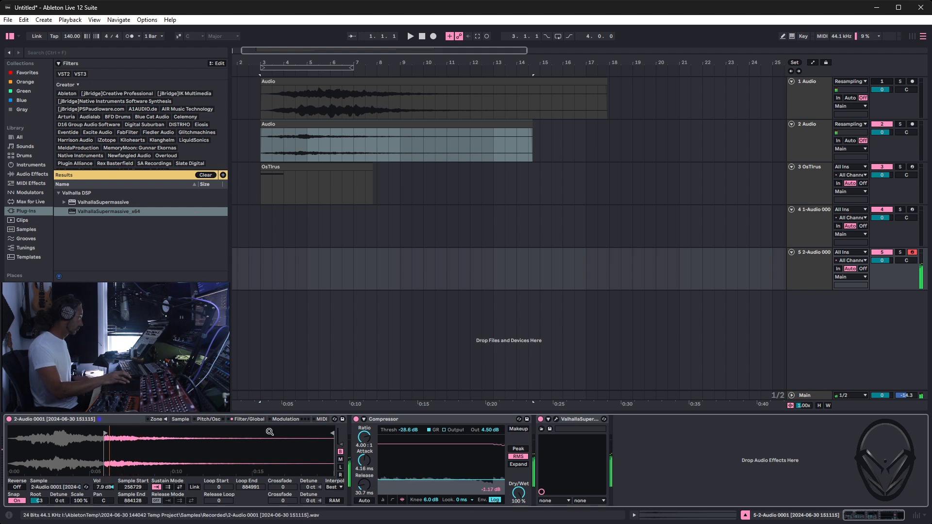
Step: Try a 2.23 s attack on the Sampler's volume envelope and return the attack to 0 ms
click(253, 420)
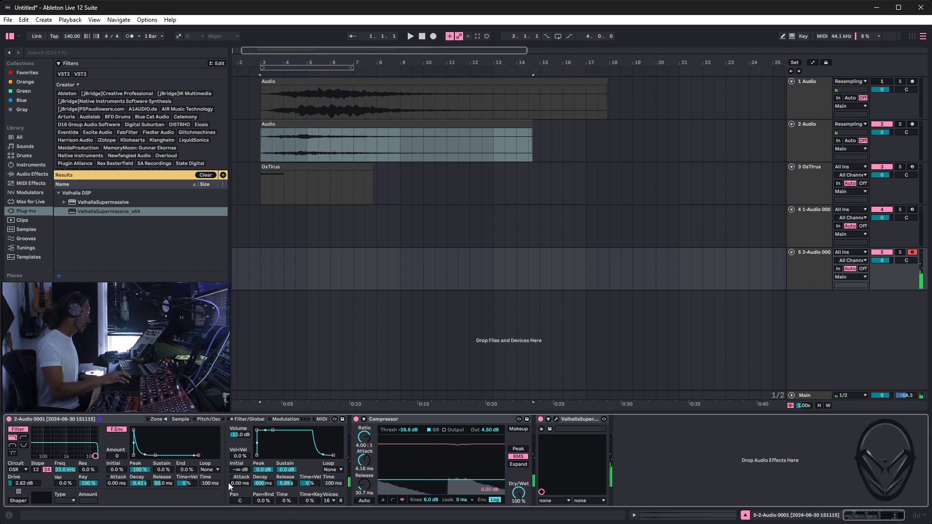
drag(243, 483, 243, 449)
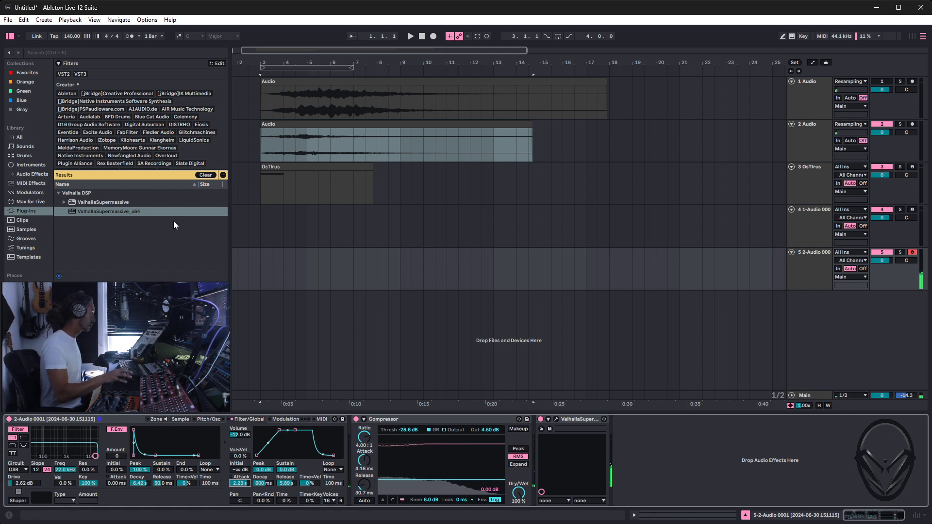
click(181, 419)
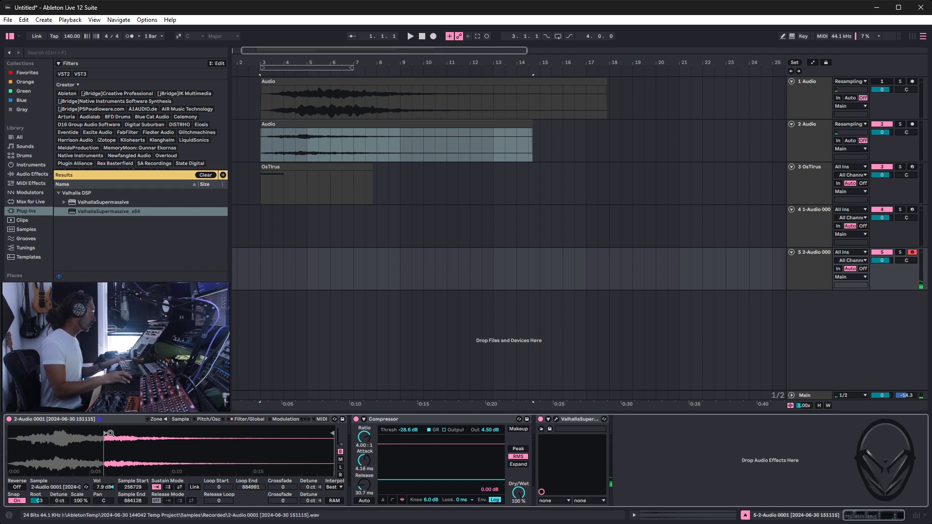
click(248, 419)
drag(281, 431, 257, 430)
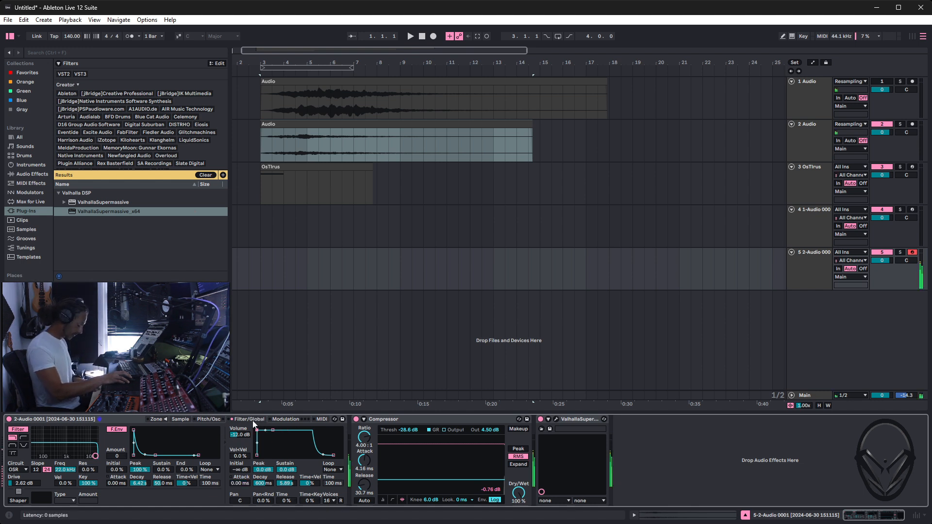
Step: Set the Sampler's filter to 370 Hz with 25% resonance and its filter envelope amount to 18
drag(95, 455, 58, 451)
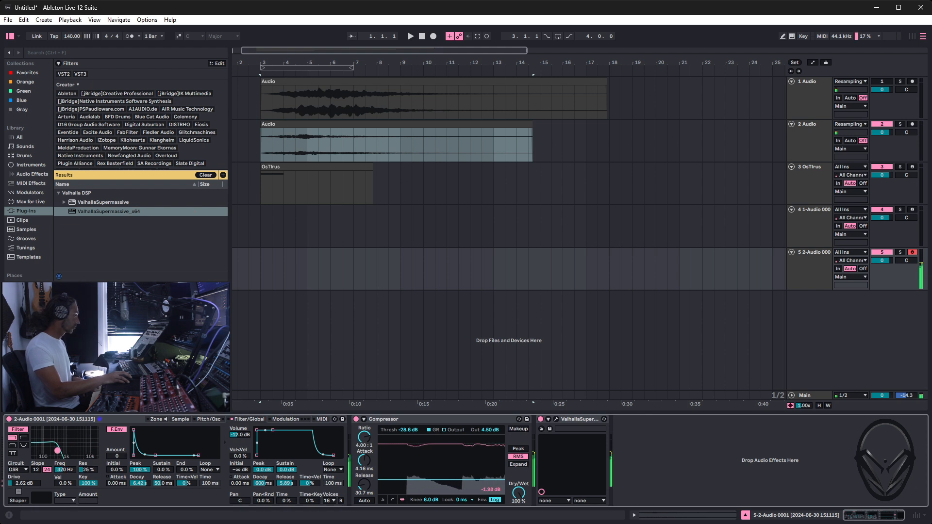
drag(117, 456, 117, 447)
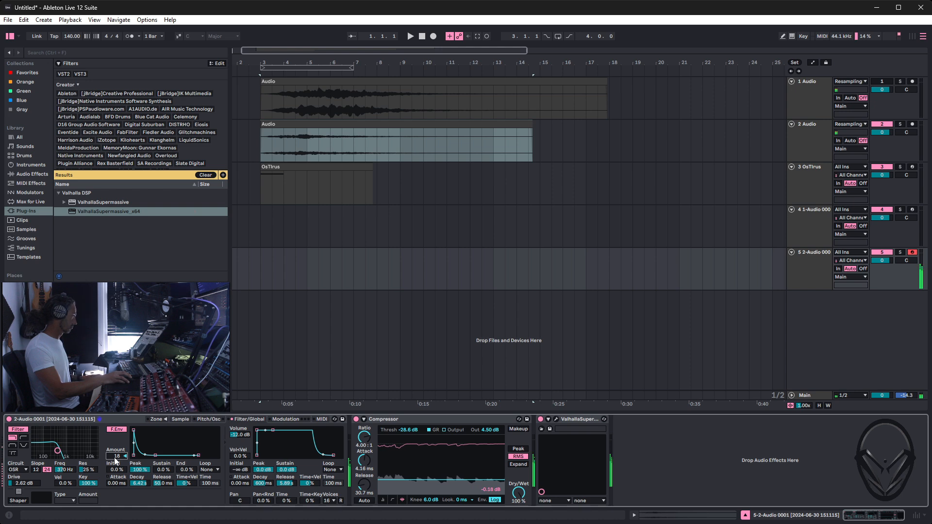
Step: Open ValhallaSupermassive on the 5 2-Audio track and lower its mix to 21.6%
click(557, 420)
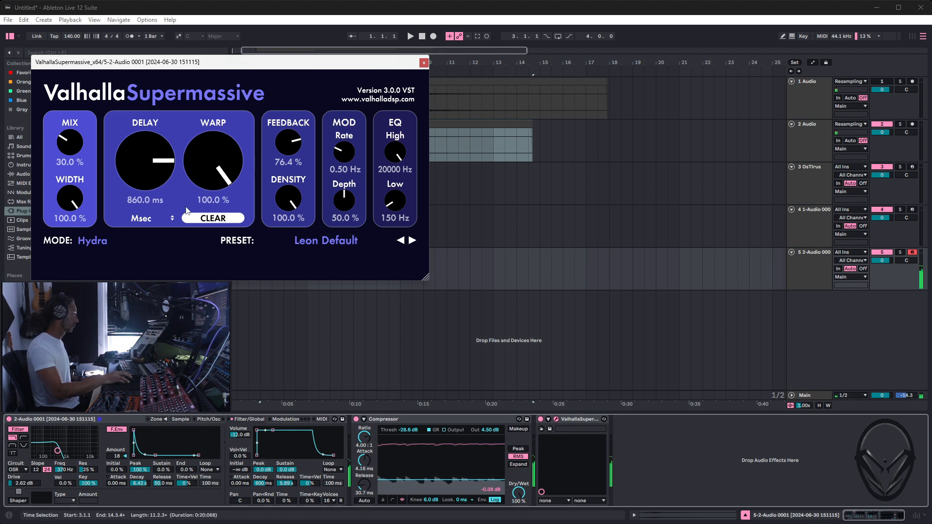
drag(83, 158, 71, 161)
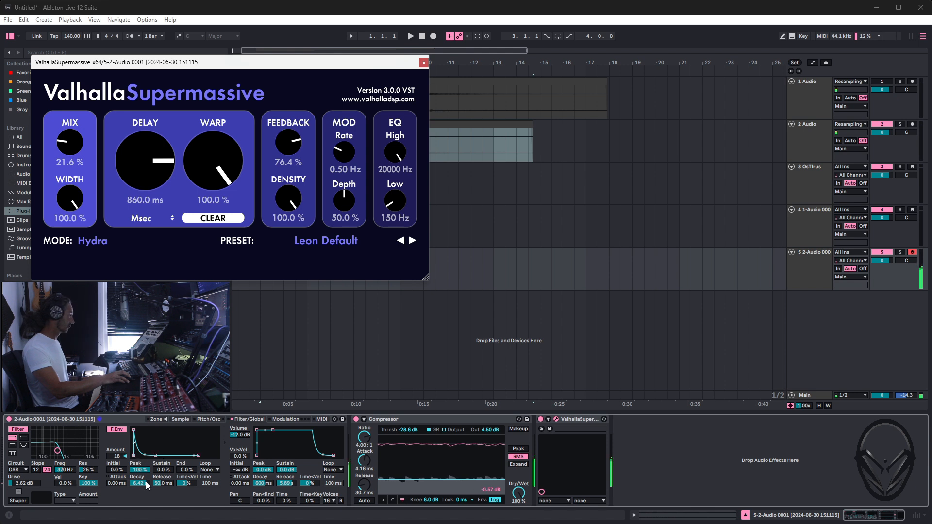
Step: Shorten the filter envelope's decay to 631 ms, raise its amount to 32, and close the reverb window
drag(139, 484, 138, 496)
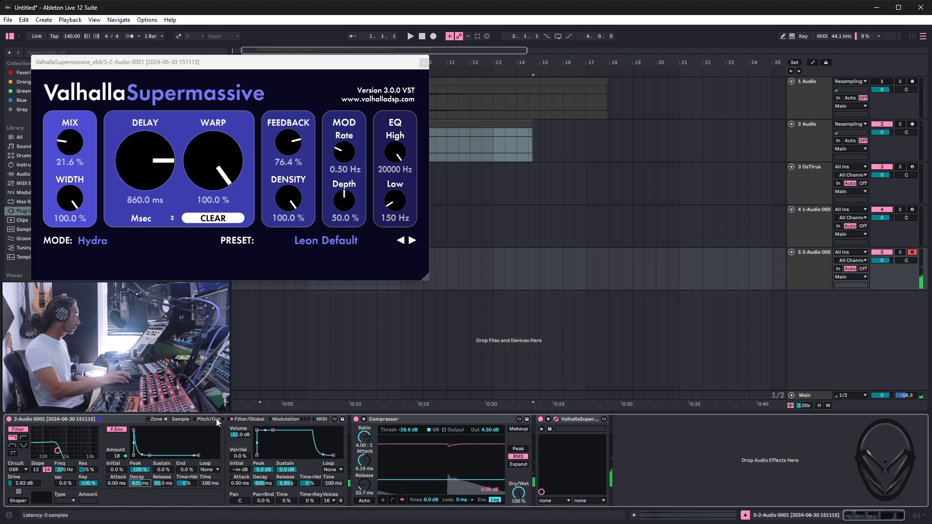
drag(122, 457, 121, 453)
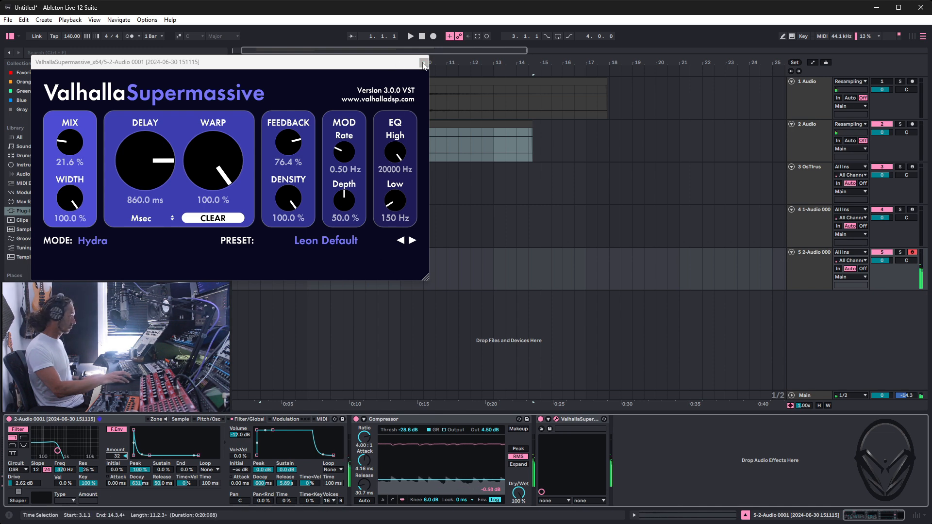
click(423, 63)
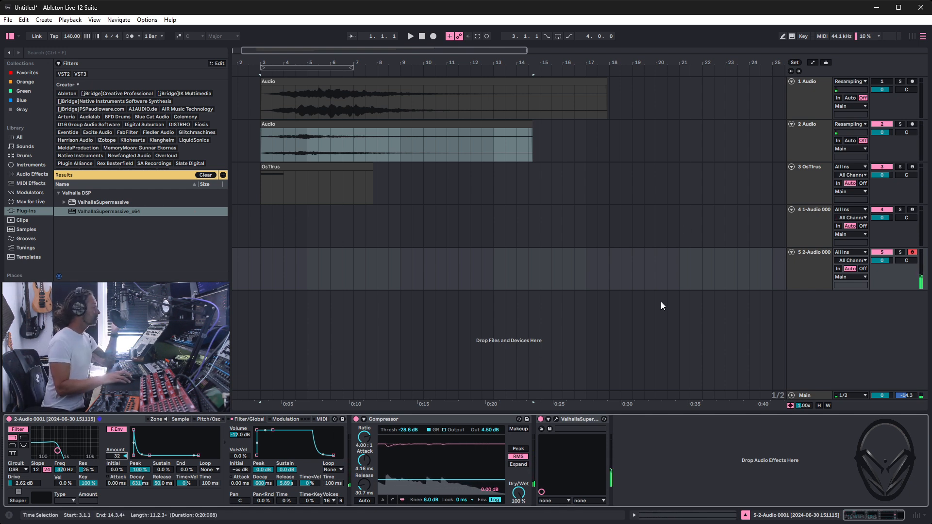
Step: Compare the two Sampler tracks by arming 4 1-Audio and 5 2-Audio in turn, and switch off the latter's filter
click(826, 255)
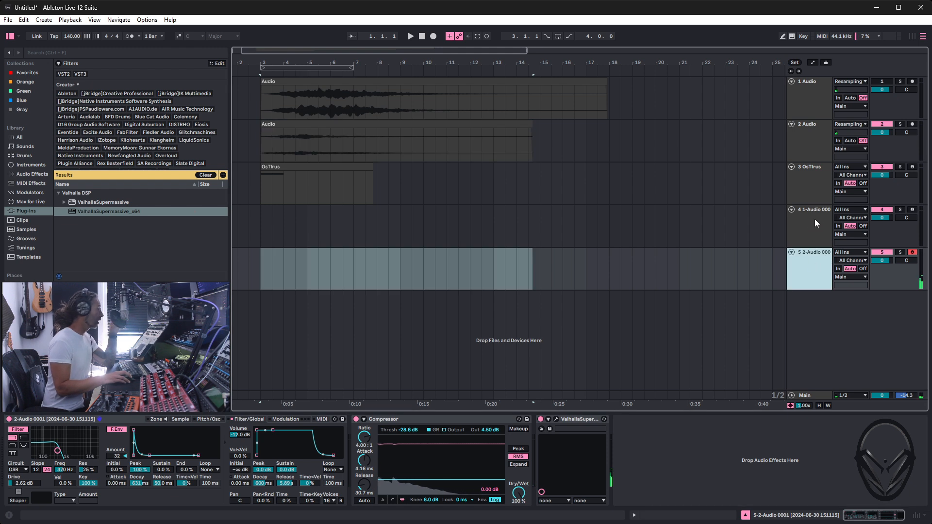
click(912, 210)
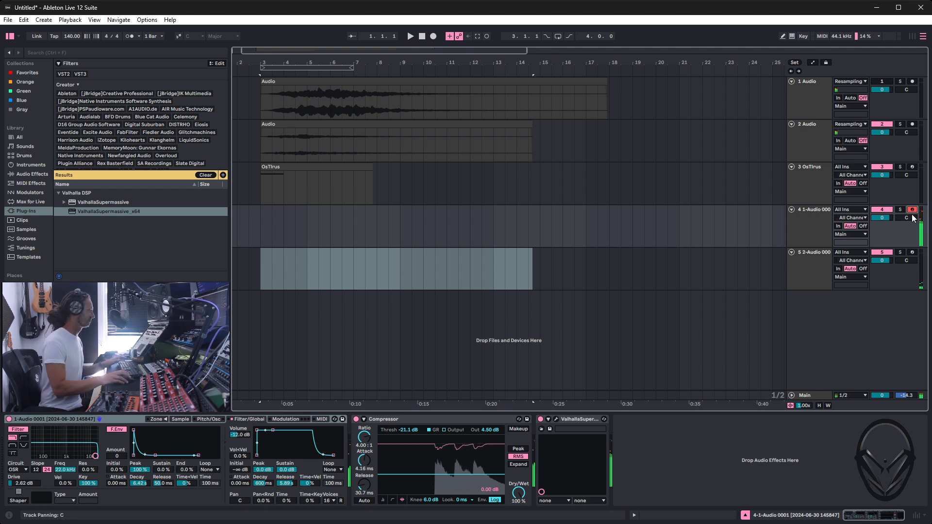
click(913, 252)
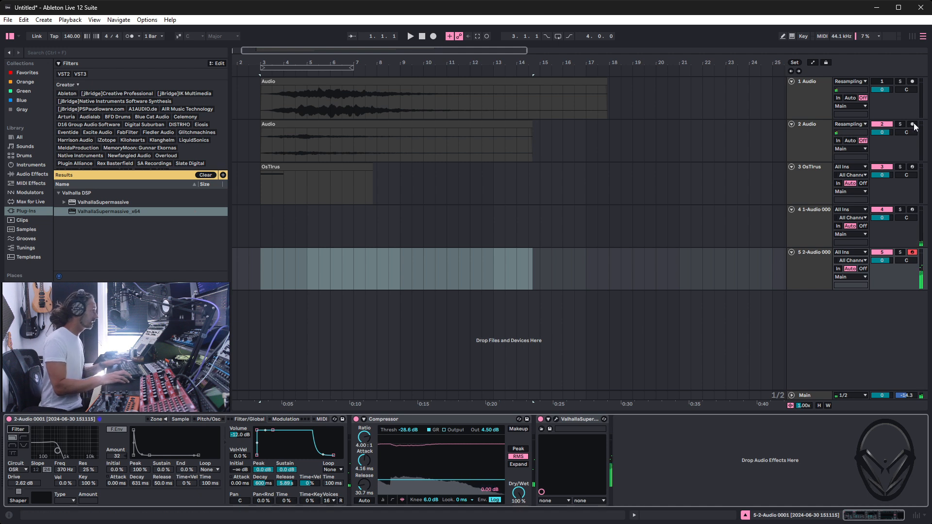
Step: Arm the OsTIrus track, load the BladeRunner_Pad-01 patch from its User bank, and close the synth window
click(913, 167)
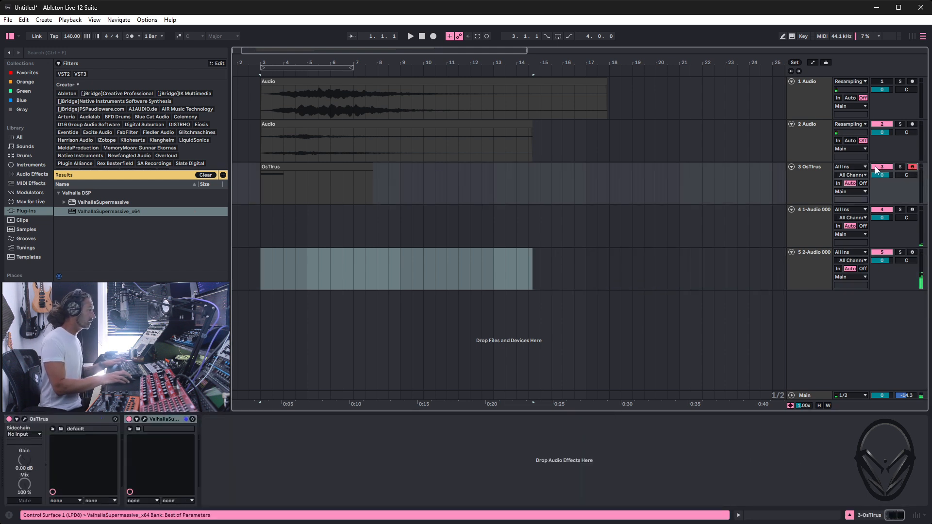
click(813, 170)
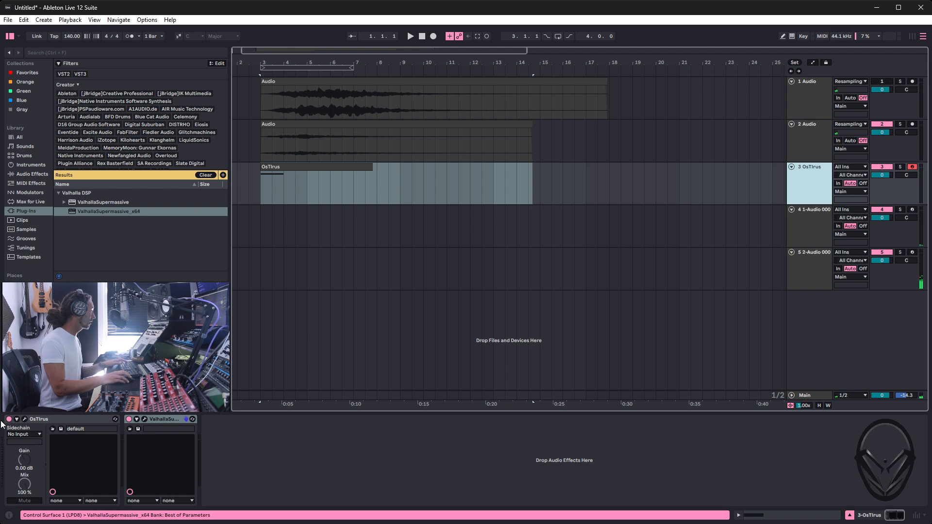
click(24, 419)
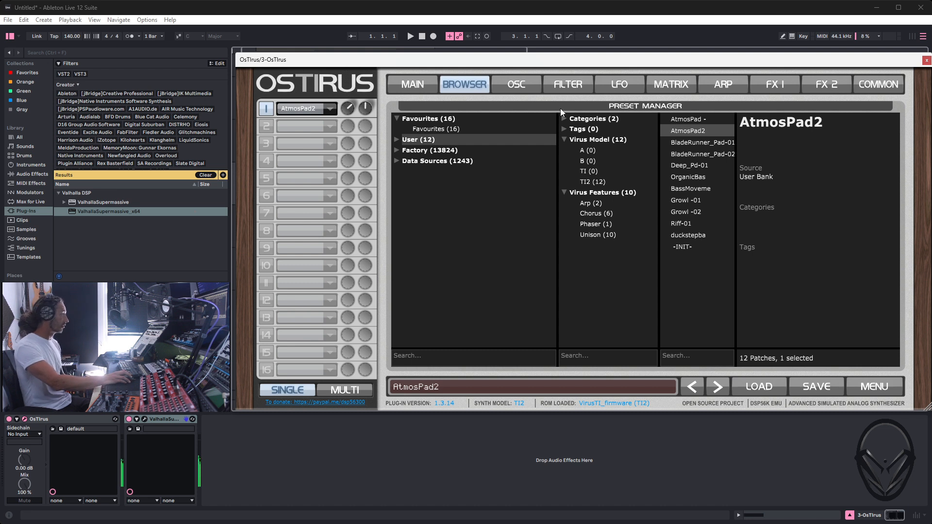
click(699, 142)
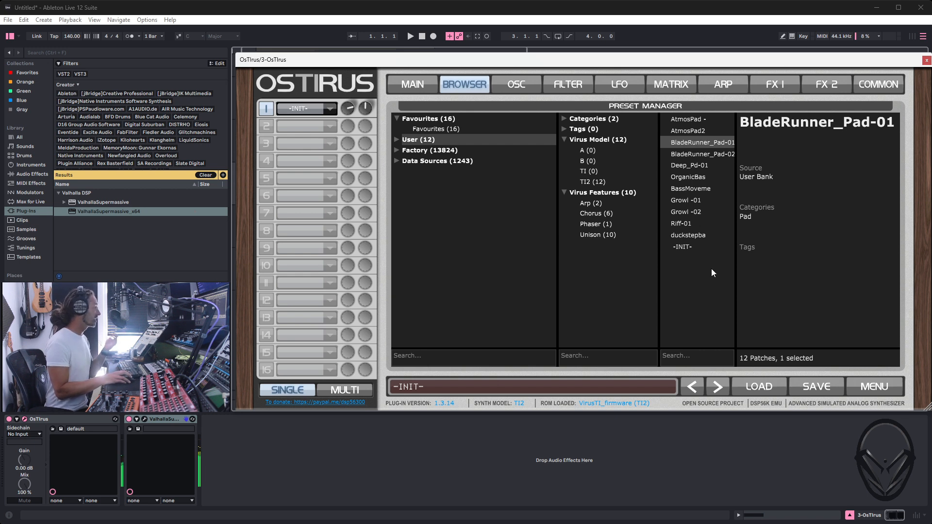
click(927, 60)
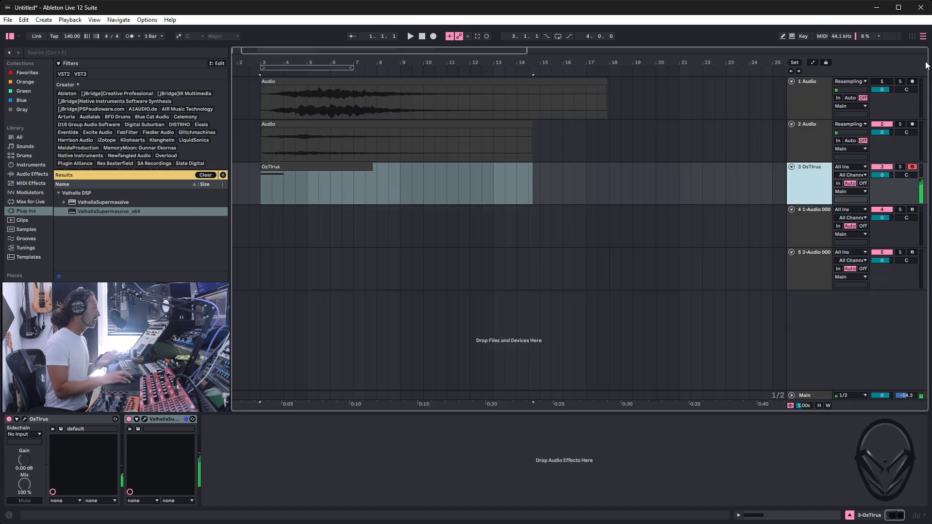
Step: Solo the OsTIrus track and play back its clip from 3.1.1
click(314, 168)
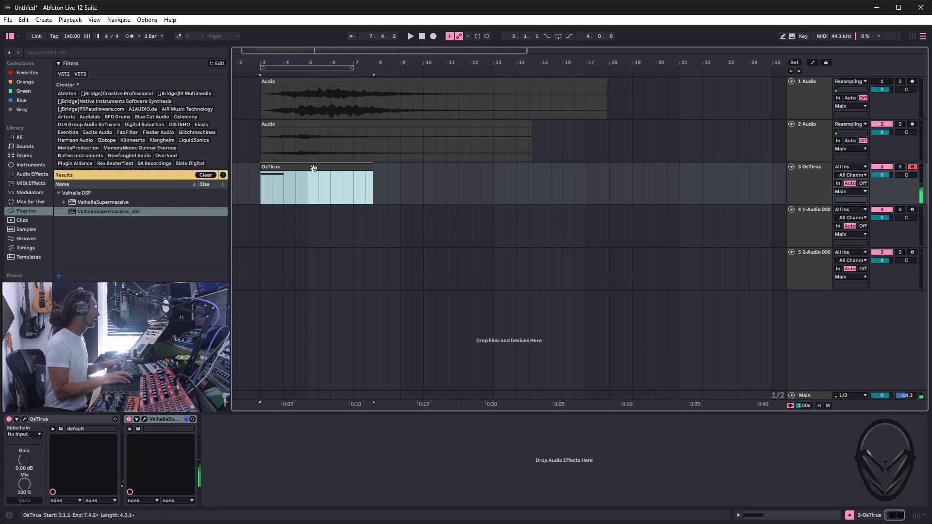
click(900, 166)
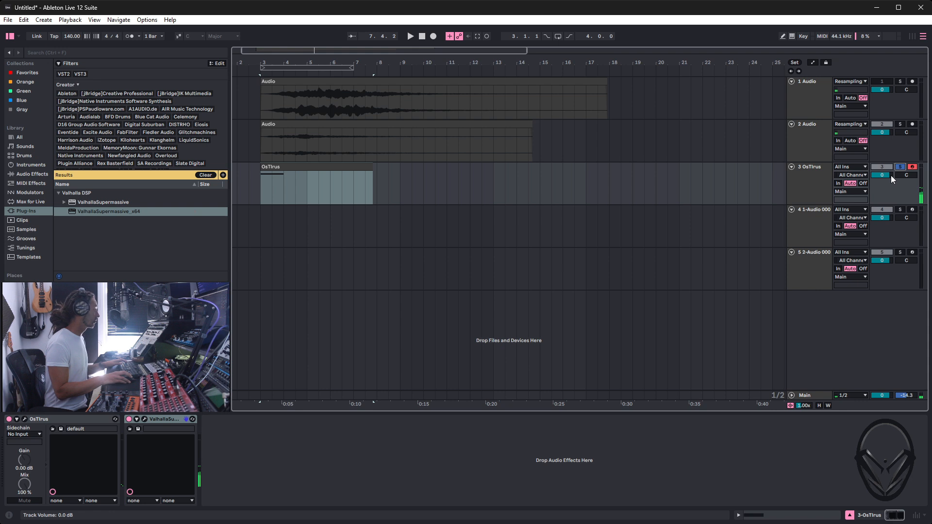
key(space)
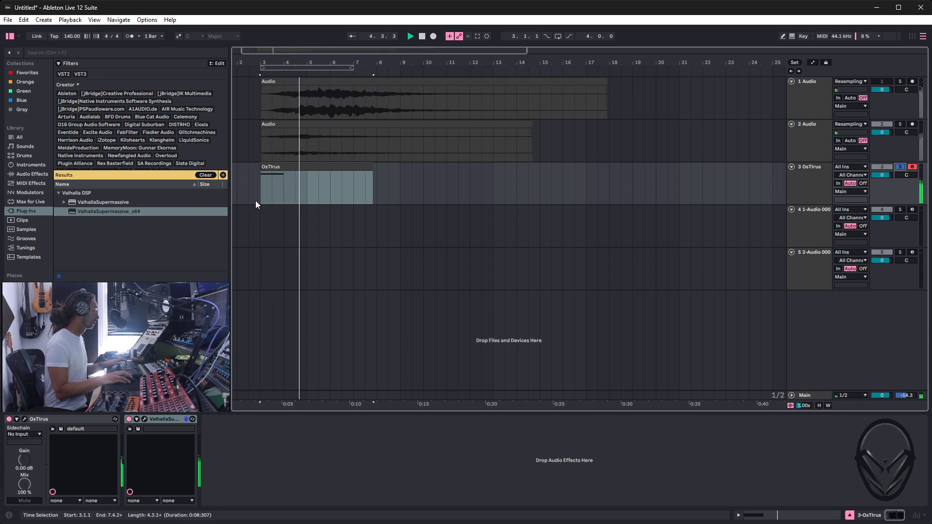
click(284, 165)
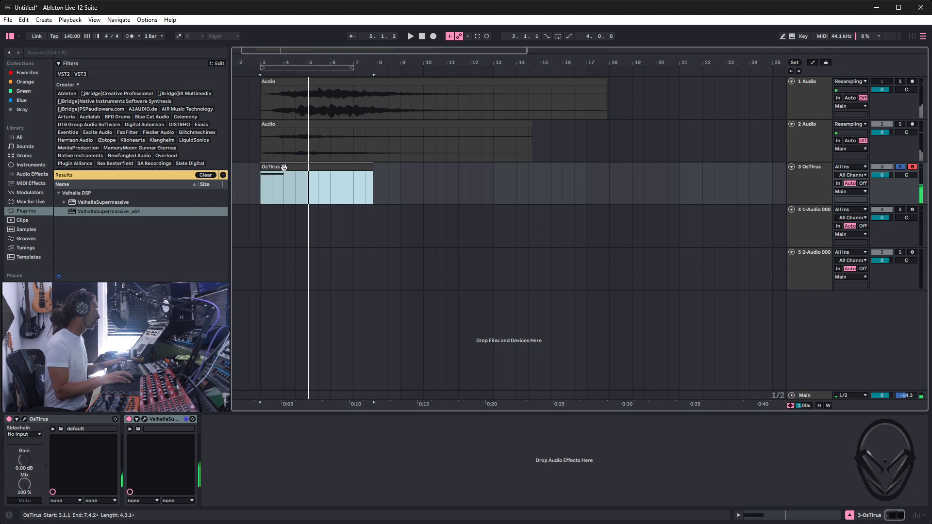
Step: Open the OsTIrus clip's notes, lengthen the C3 note to end at 3.1.1, and play it back
double_click(316, 165)
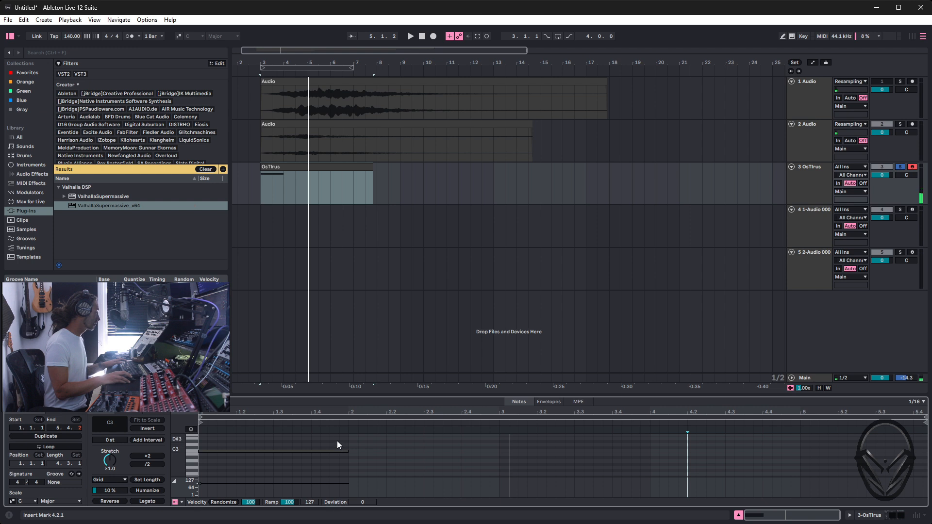
drag(348, 451, 498, 452)
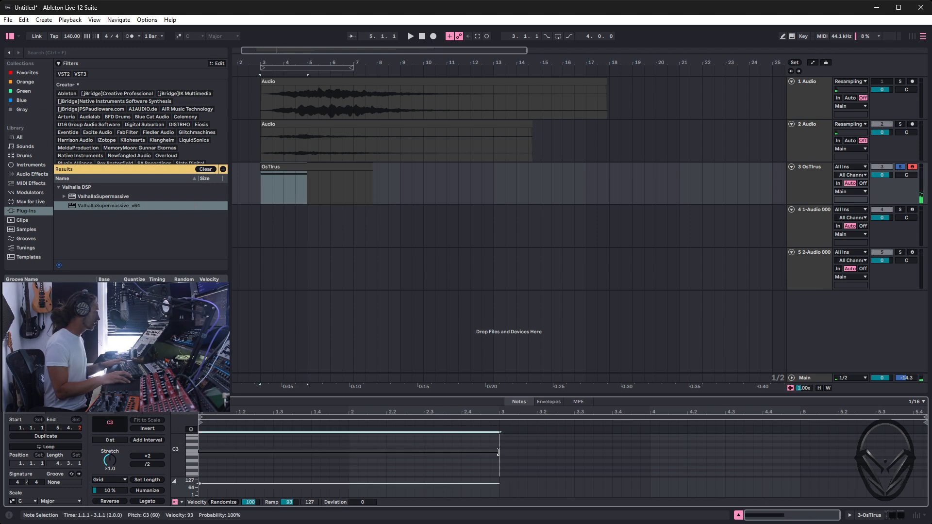
key(space)
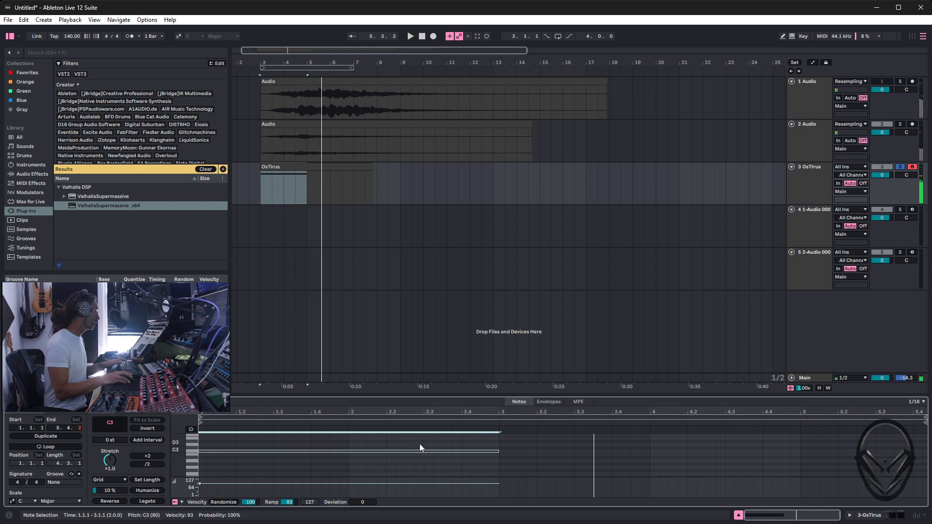
key(space)
Step: Transpose the clip's note down two octaves to C1 and listen to it
key(shift+Down)
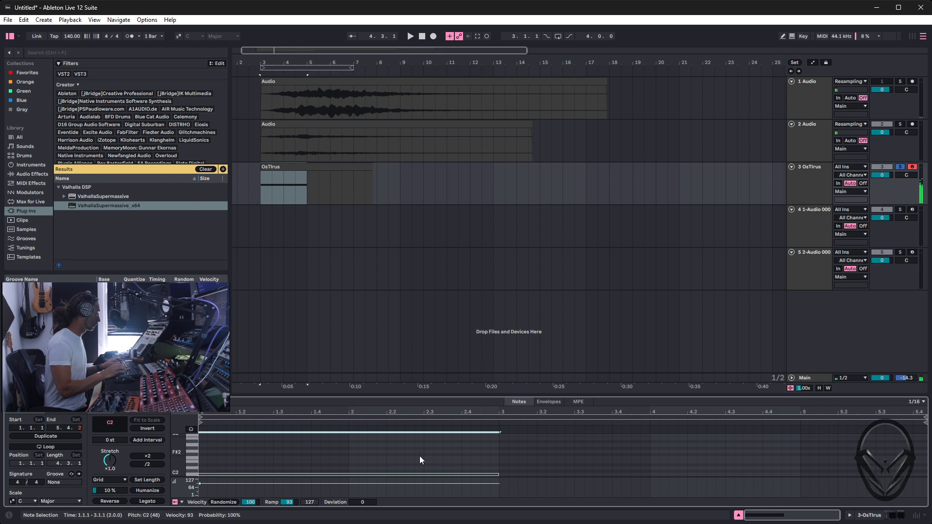
key(space)
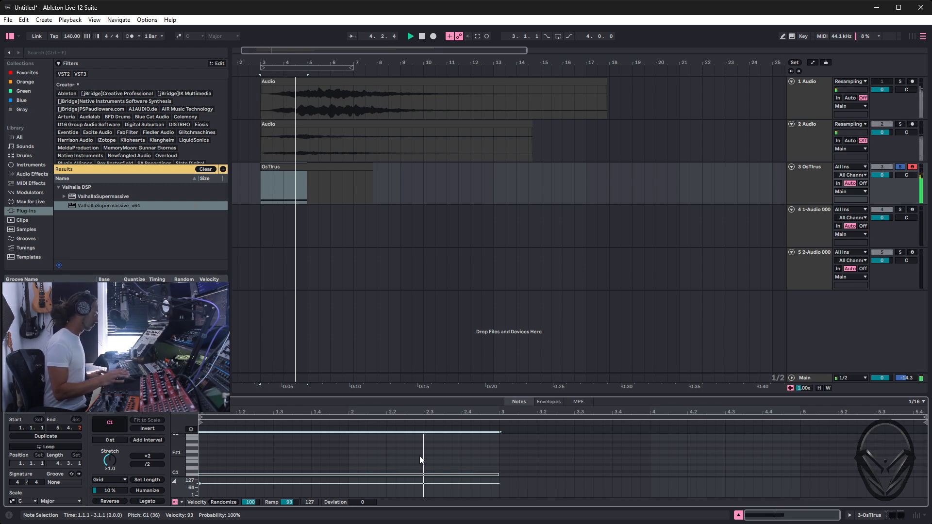
key(space)
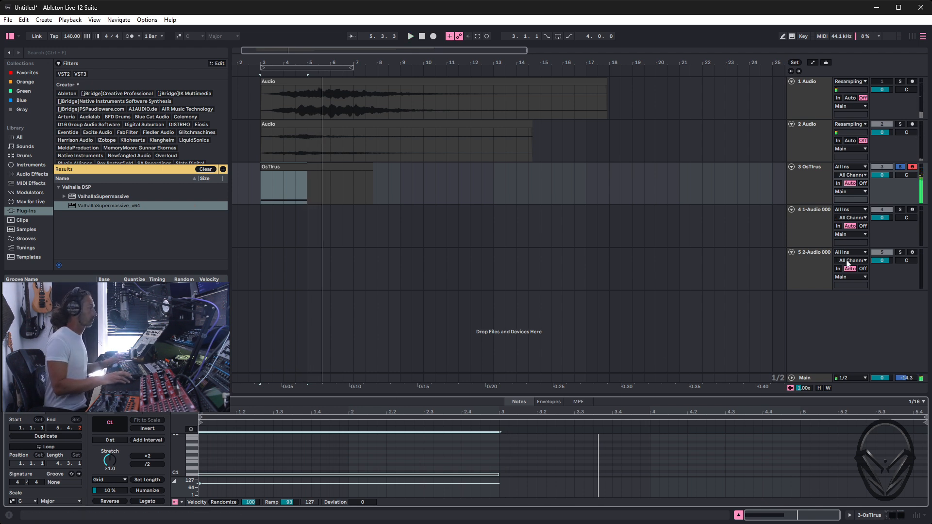
Step: Insert an audio track below 2 Audio, set its input to Resampling, and arm it
click(811, 167)
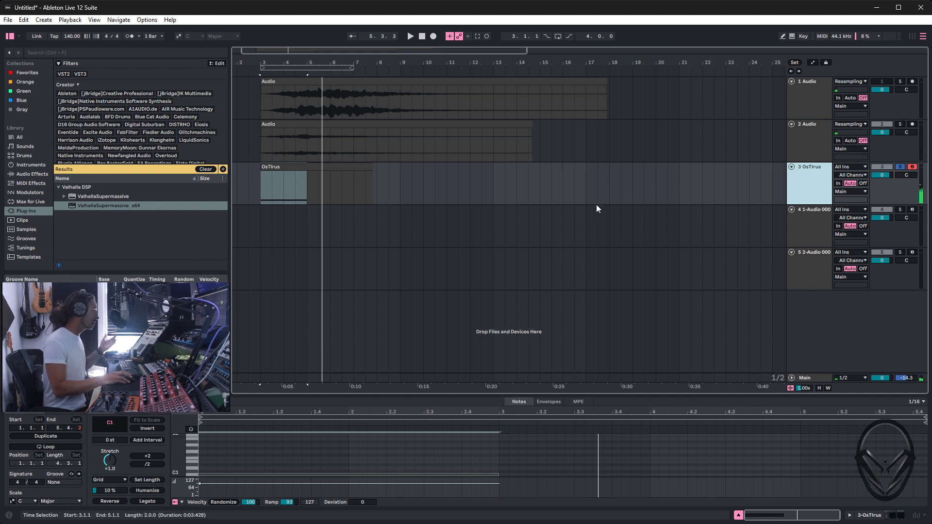
right_click(809, 133)
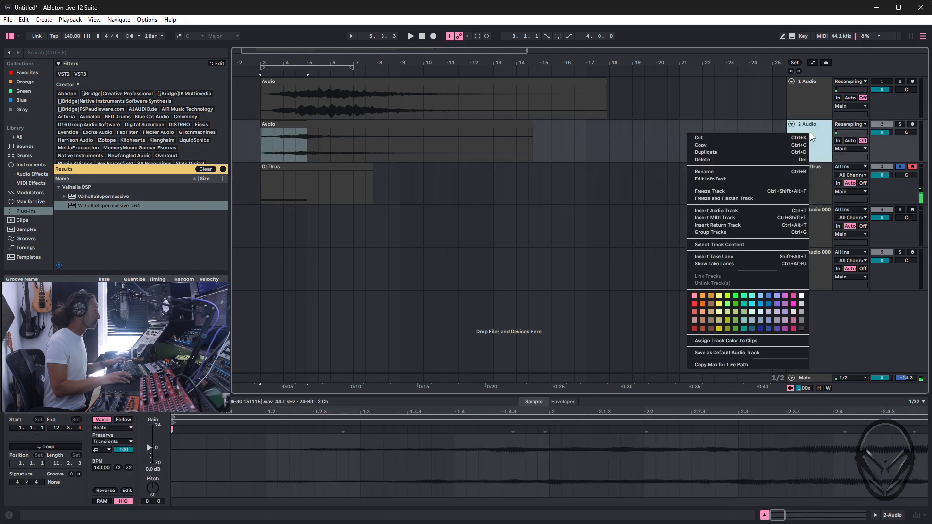
click(785, 211)
click(859, 167)
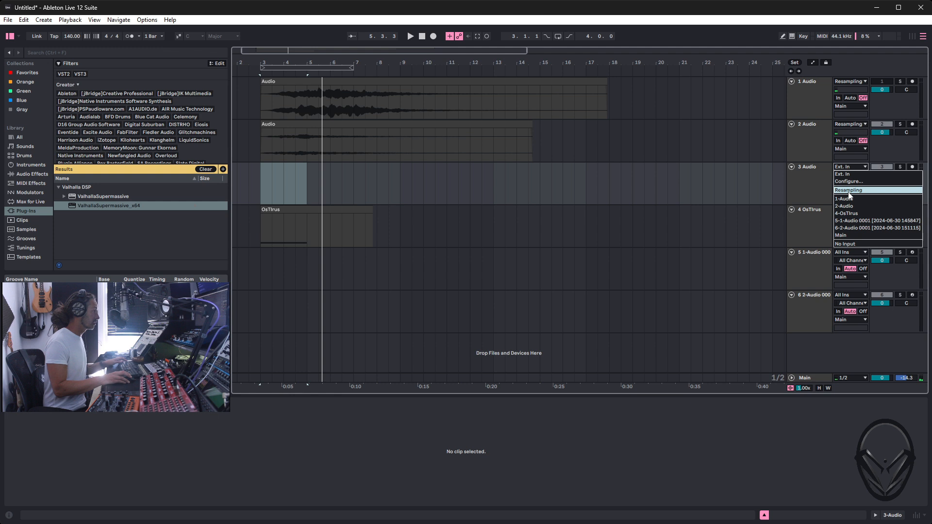
click(848, 190)
click(915, 168)
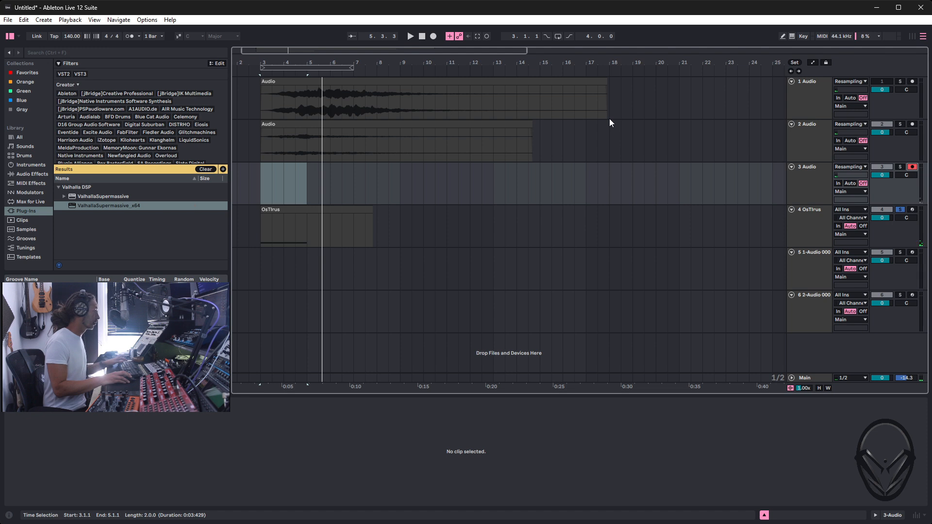
Step: Select the OsTIrus clip, arm its track, and play the clip back
click(277, 209)
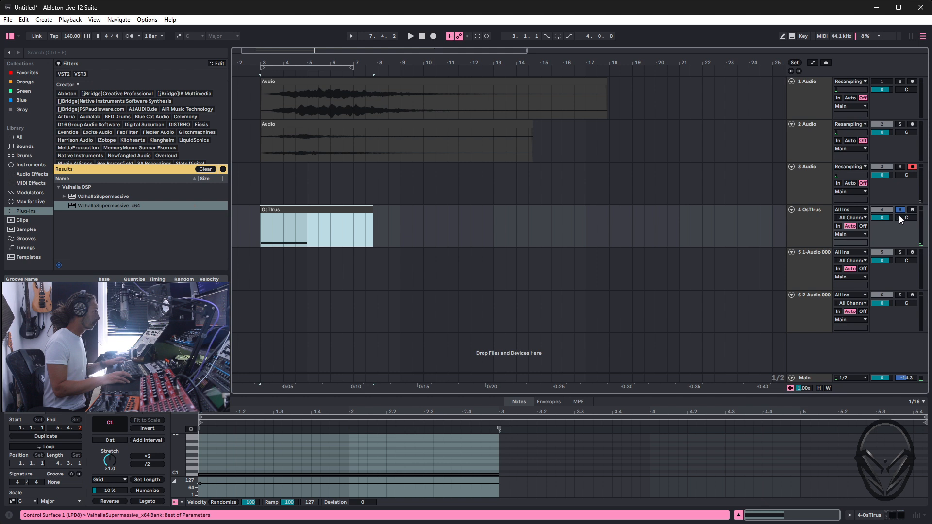
click(912, 209)
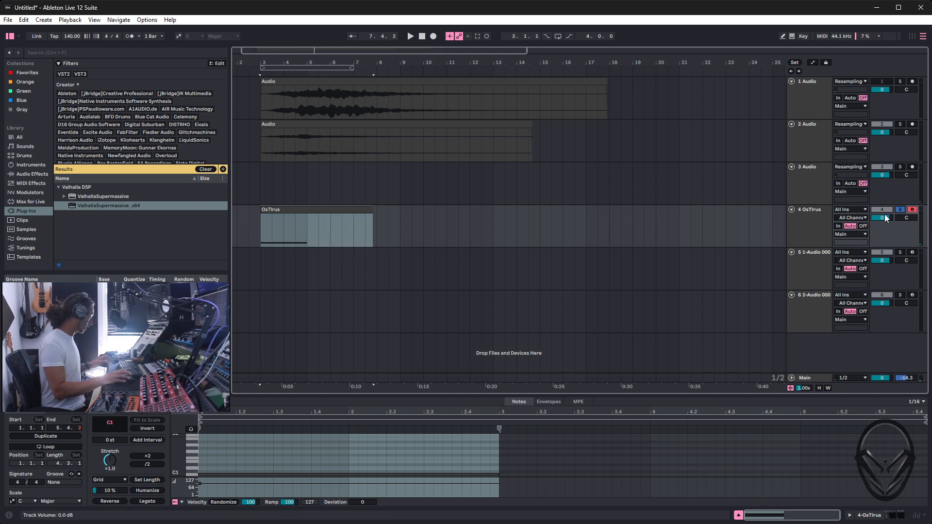
key(space)
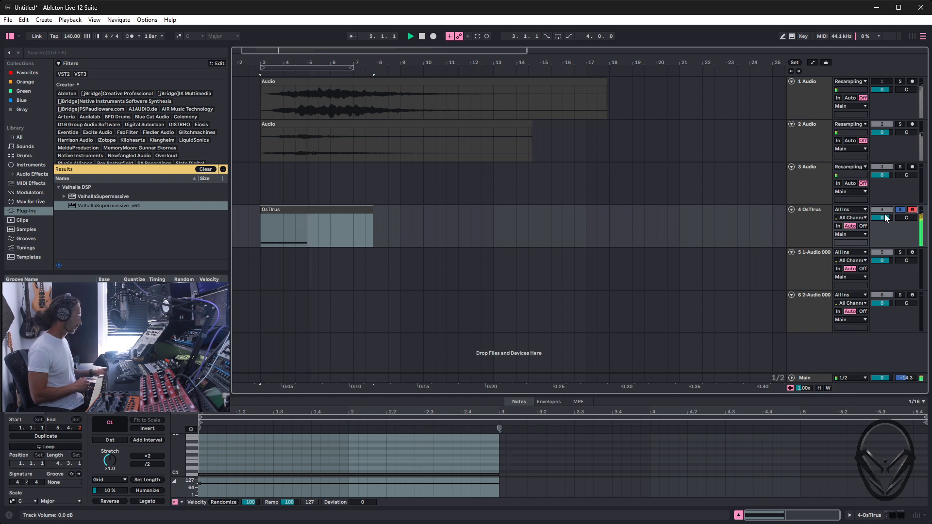
key(space)
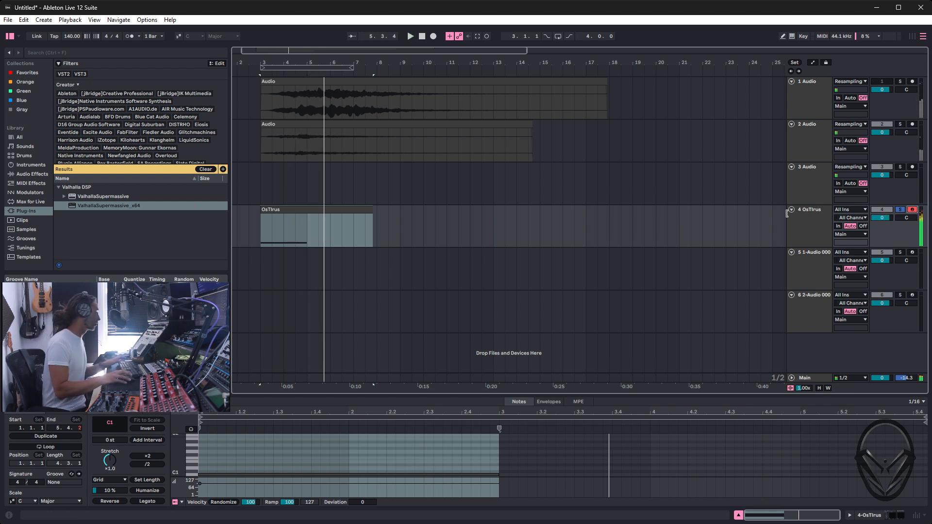
Step: Show the OsTIrus clip's MIDI Ctrl envelope for 1: Modulation Wheel
click(547, 402)
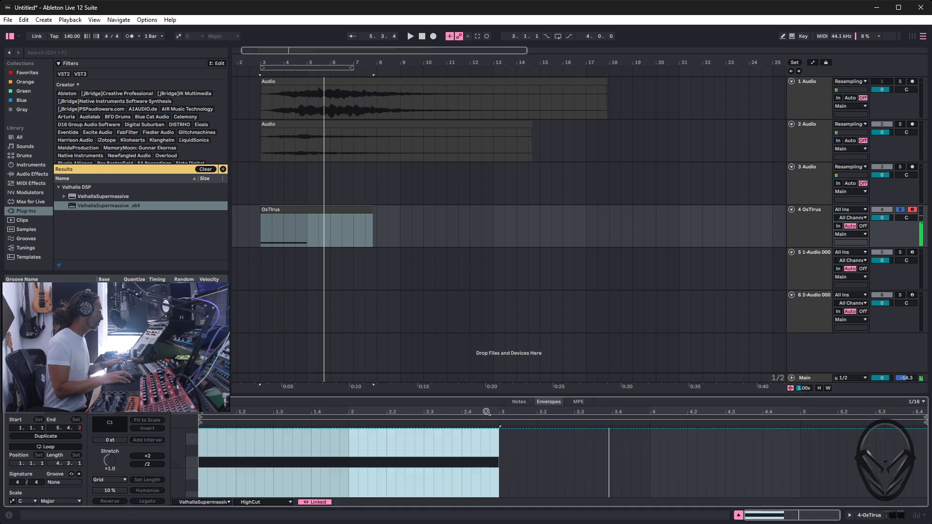
click(224, 500)
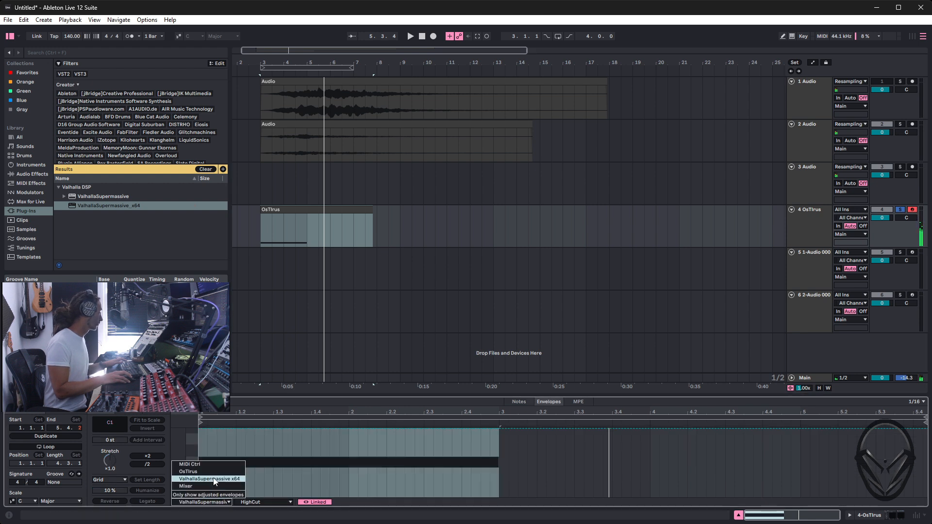
click(212, 465)
click(250, 502)
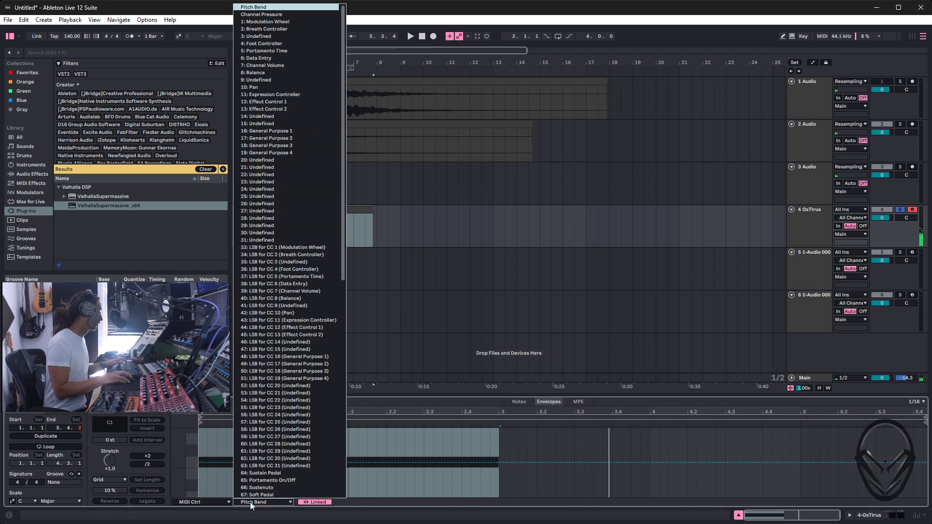
click(264, 21)
Step: Draw a modulation wheel ramp from zero to maximum that ends at the note's end at bar 3, and play it back
click(468, 444)
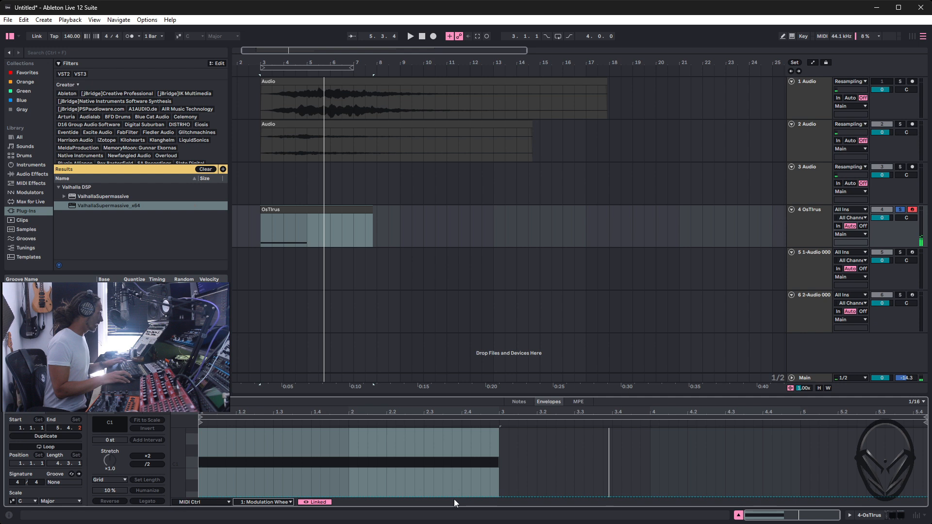
click(471, 496)
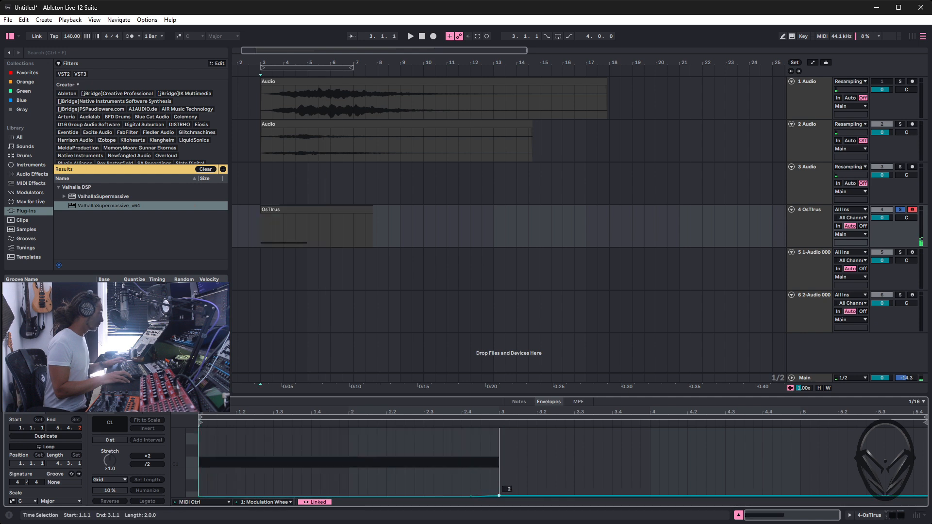
drag(499, 497, 500, 430)
key(space)
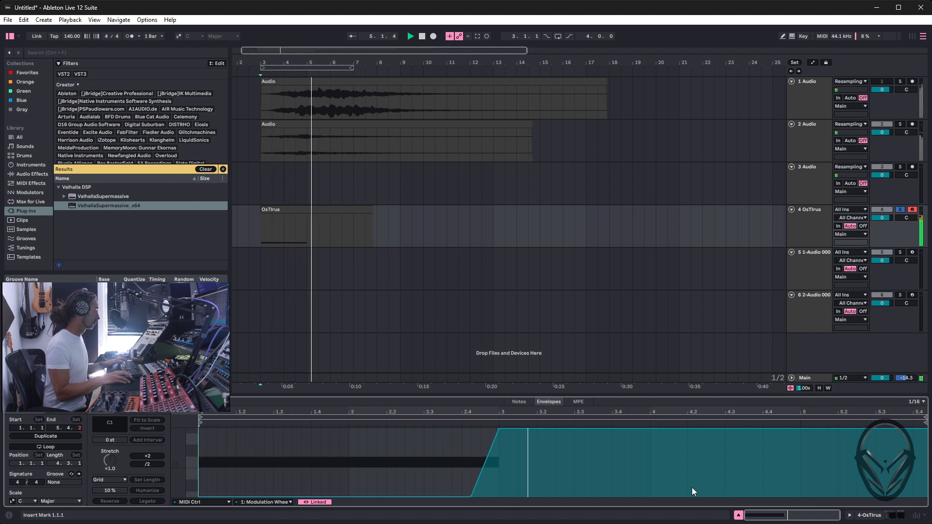
key(space)
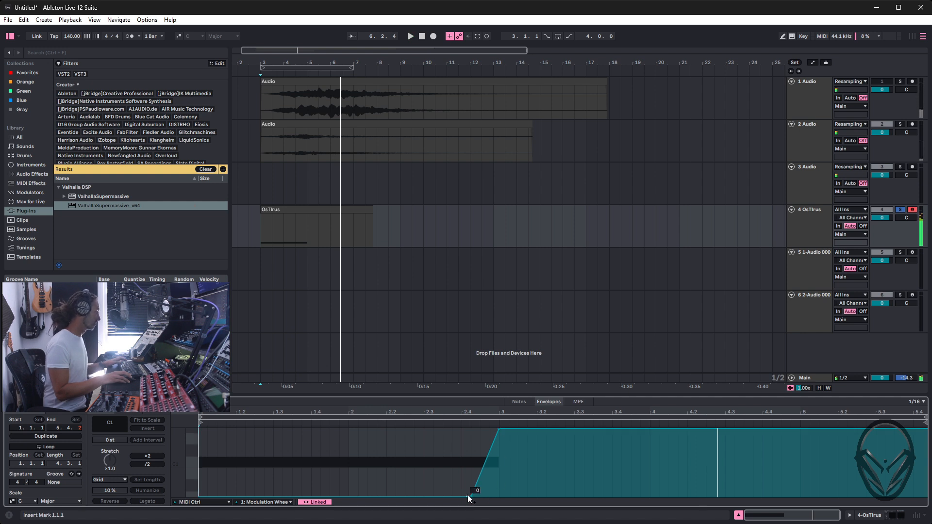
Step: Move both breakpoints of the modulation wheel ramp slightly earlier, so it peaks before the note ends, and play it back
drag(469, 496, 461, 494)
drag(499, 430, 490, 429)
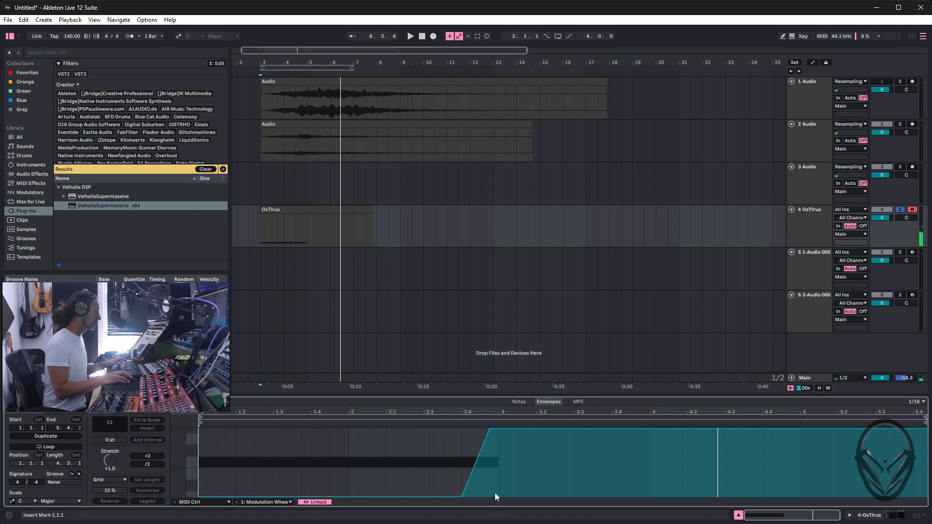
key(space)
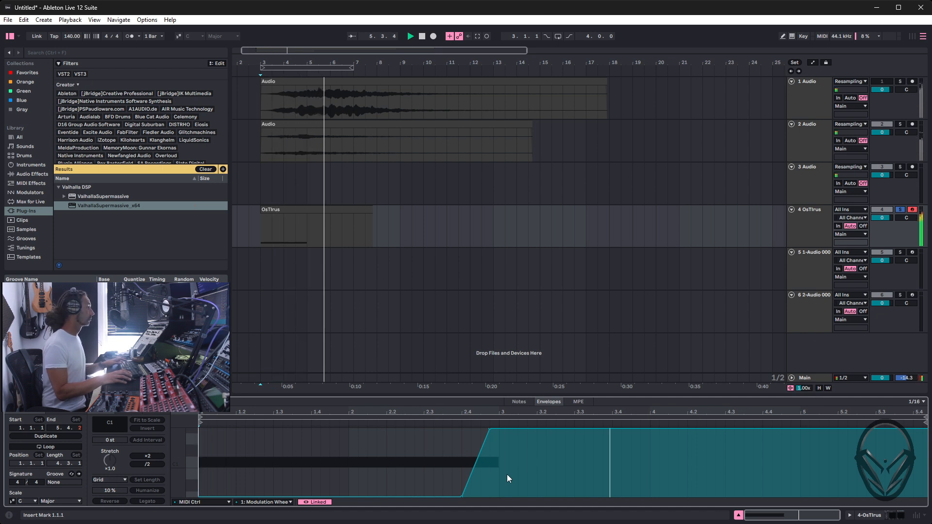
key(space)
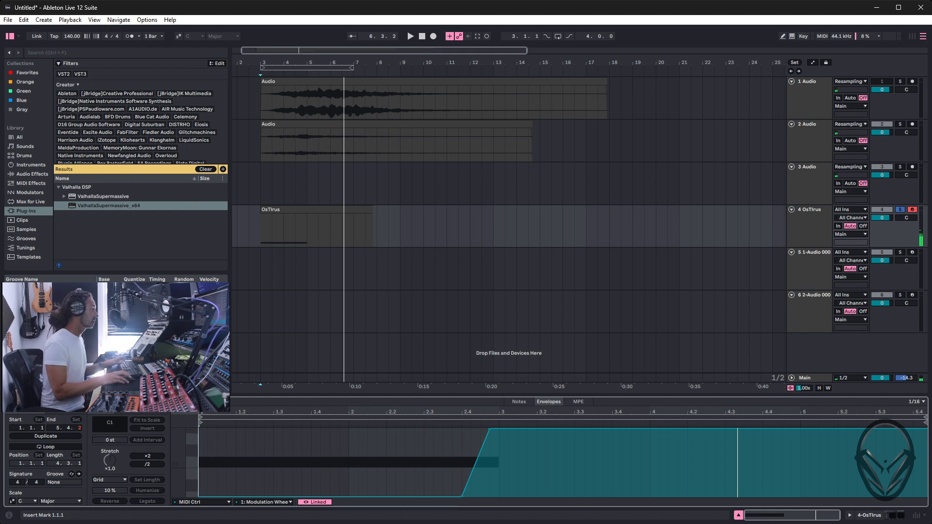
Step: Arm 3 Audio and resample the OsTIrus clip onto it from 3.1.1 until the reverb tail fades, at about 14.3.4
click(912, 167)
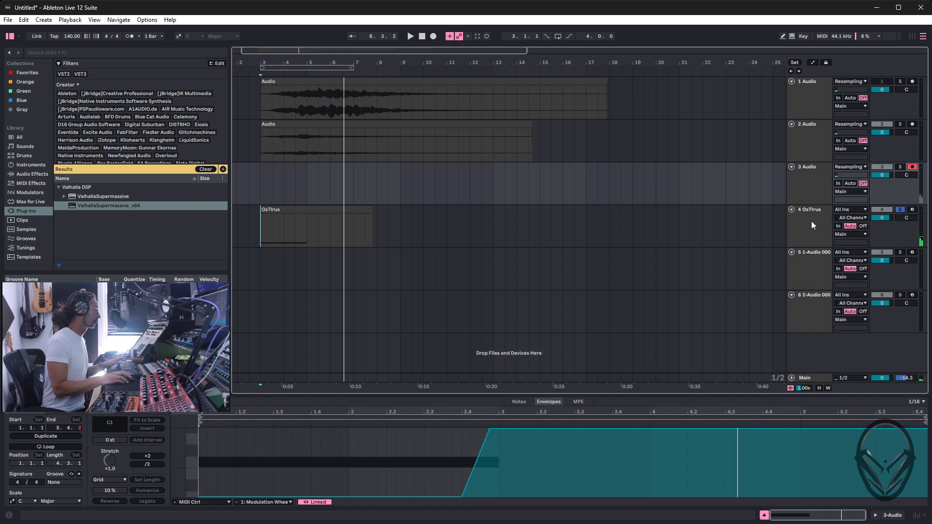
click(264, 213)
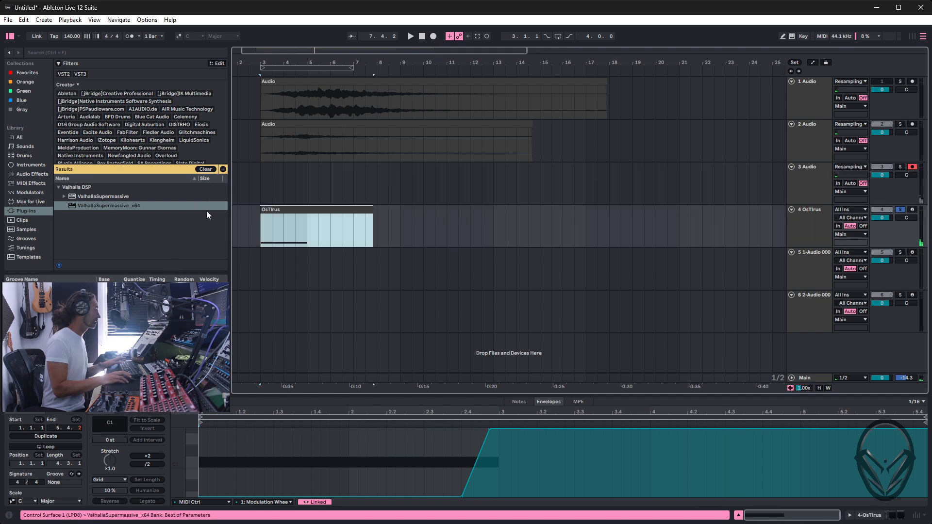
click(258, 183)
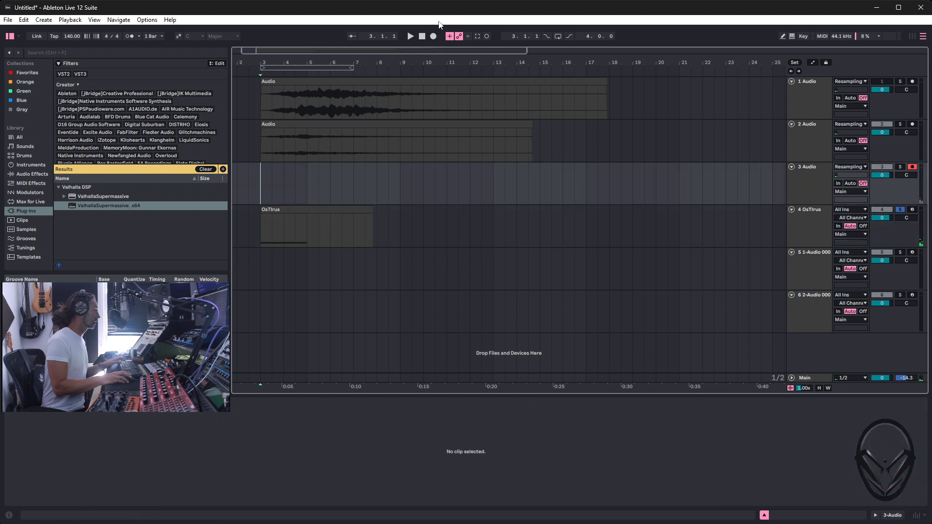
click(434, 36)
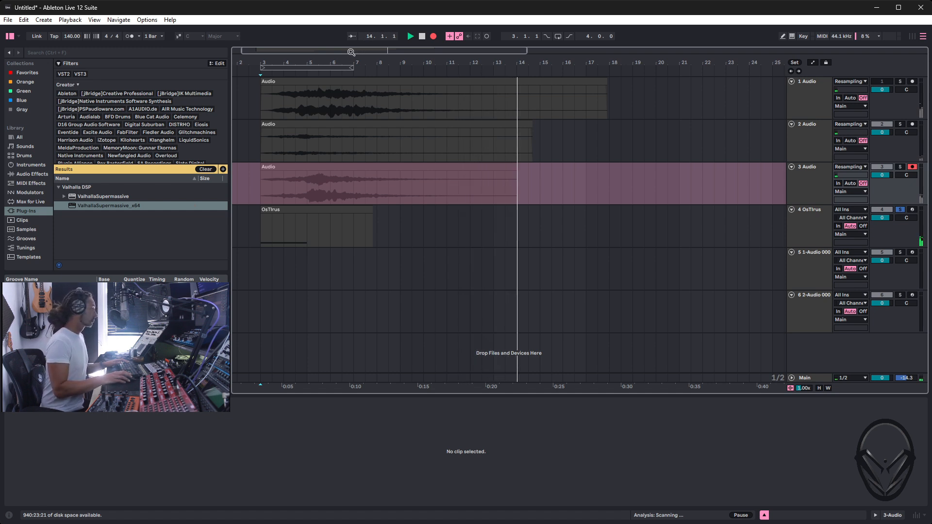
key(space)
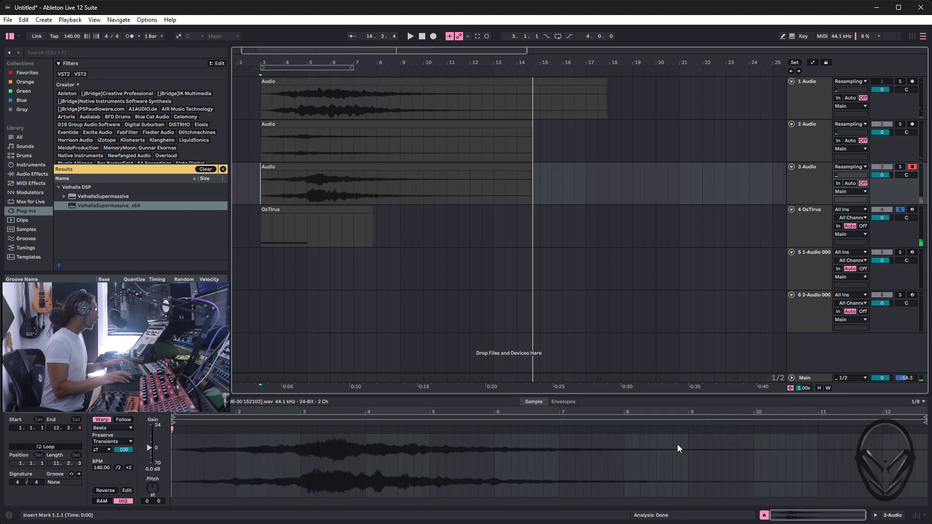
Step: Copy the Sampler, Compressor and ValhallaSupermassive chain from 6 2-Audio onto a new track below it, and solo the new track
click(802, 321)
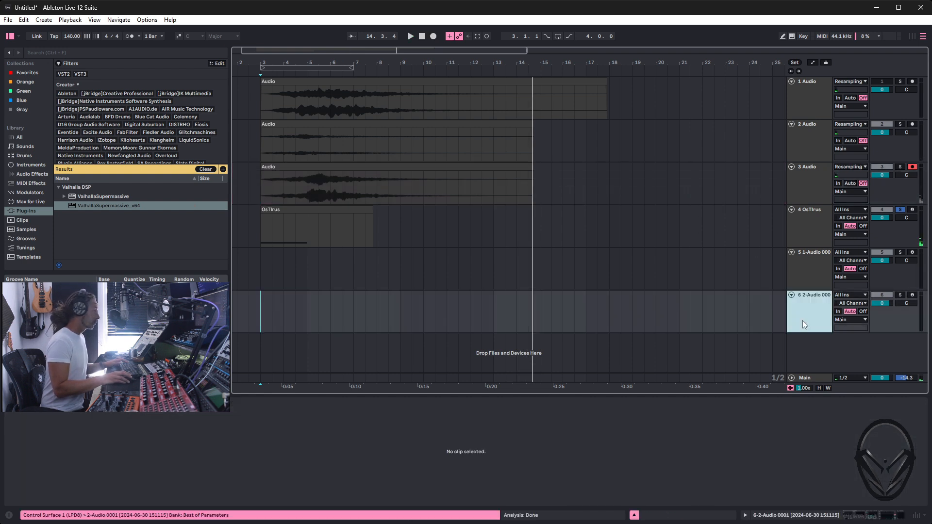
double_click(824, 297)
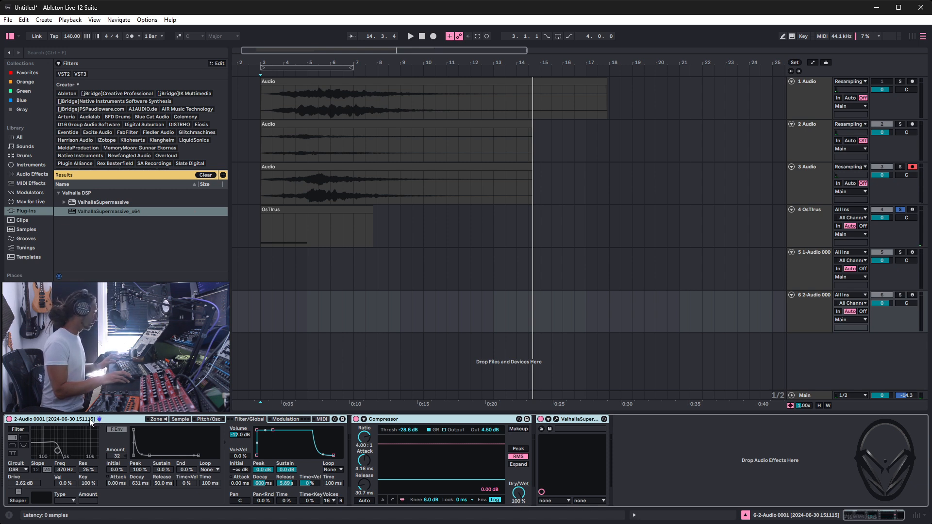
drag(270, 328, 272, 365)
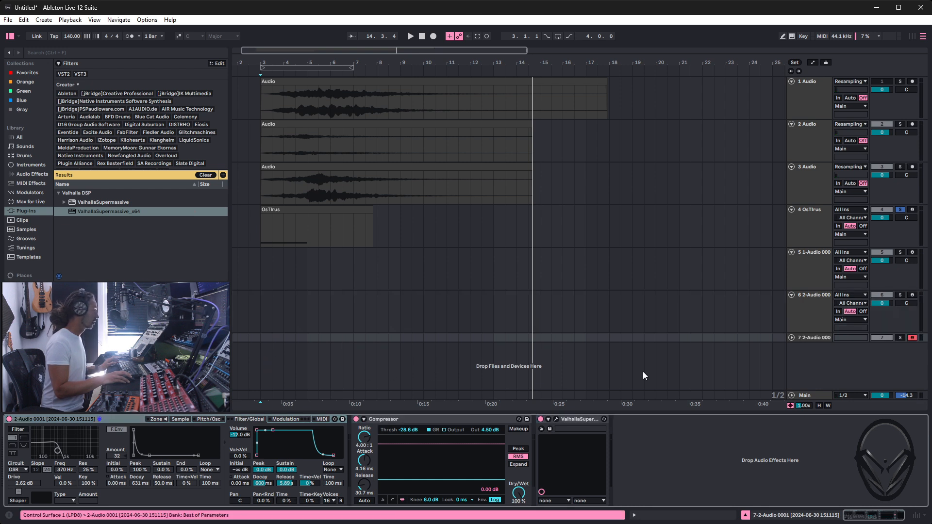
click(899, 338)
Step: Load the 3 Audio recording into the Sampler on the newly copied track, replacing its current sample
click(823, 340)
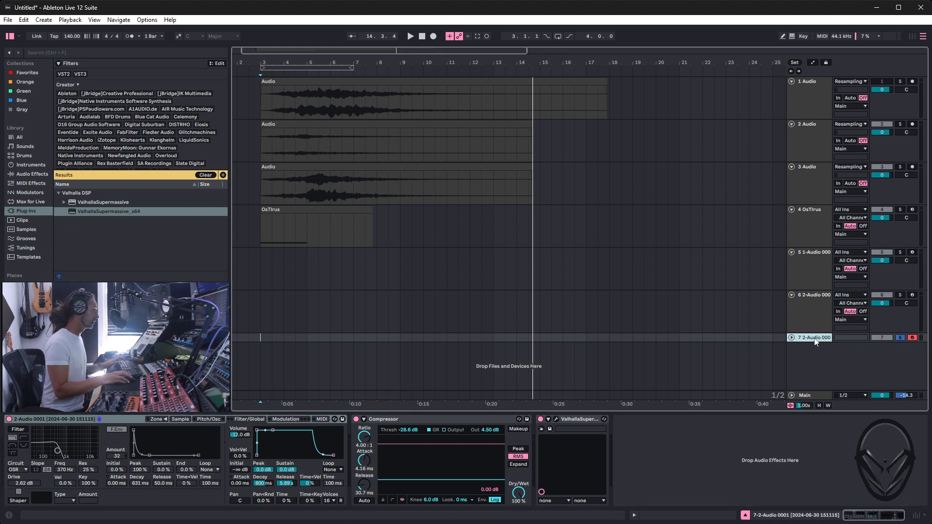
click(180, 419)
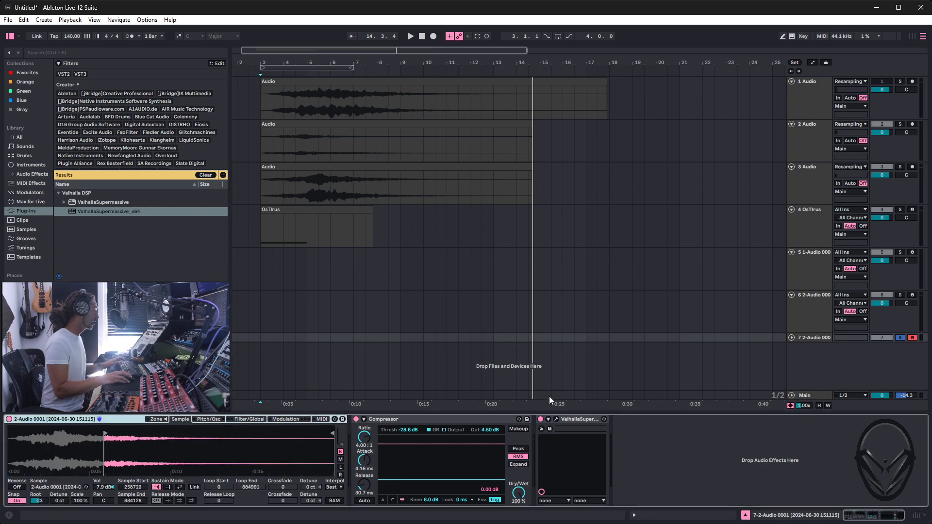
click(354, 167)
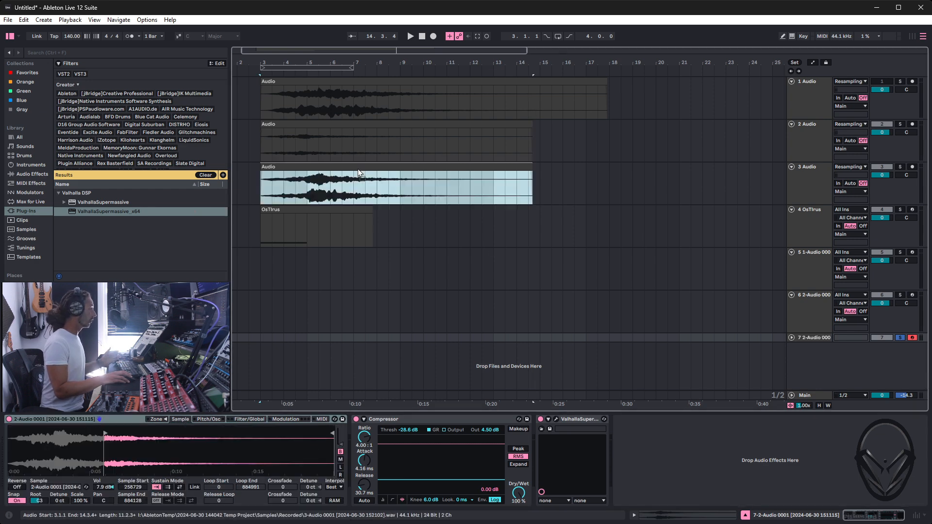
drag(153, 496, 151, 463)
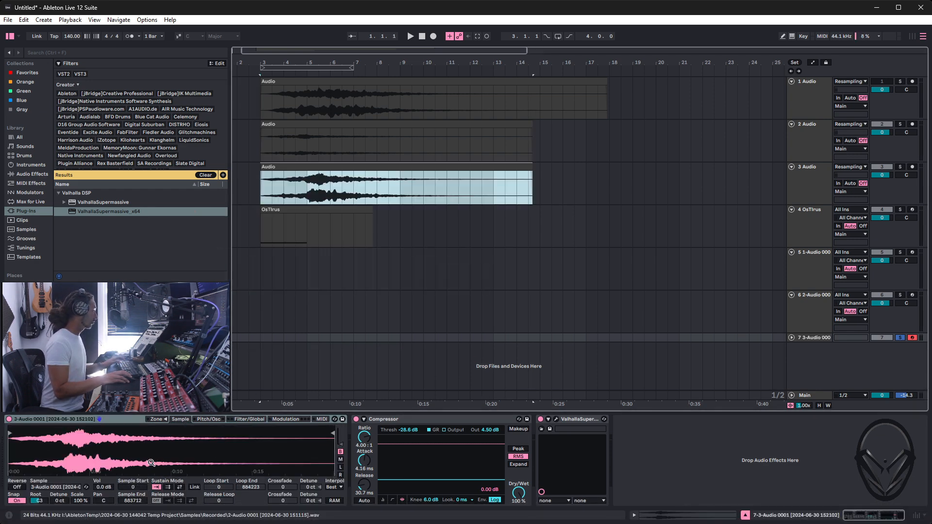
mouse_move(164, 509)
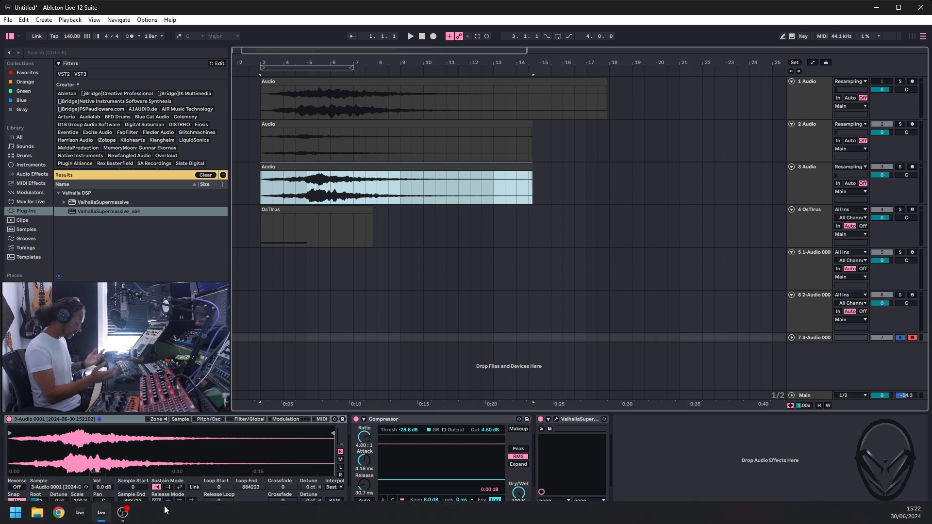
Step: Bypass the Compressor and ValhallaSupermassive, and move the Sampler's sample start past the swell to about 221481
click(356, 419)
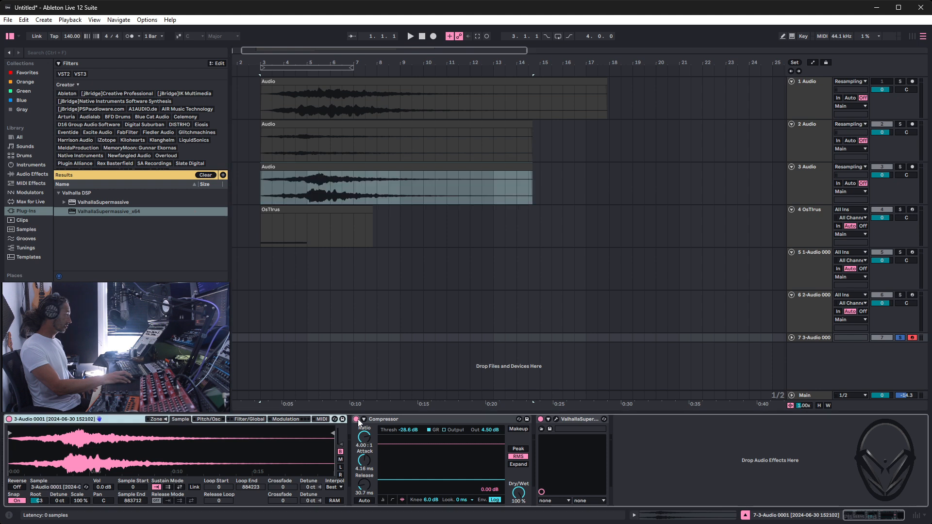
click(541, 421)
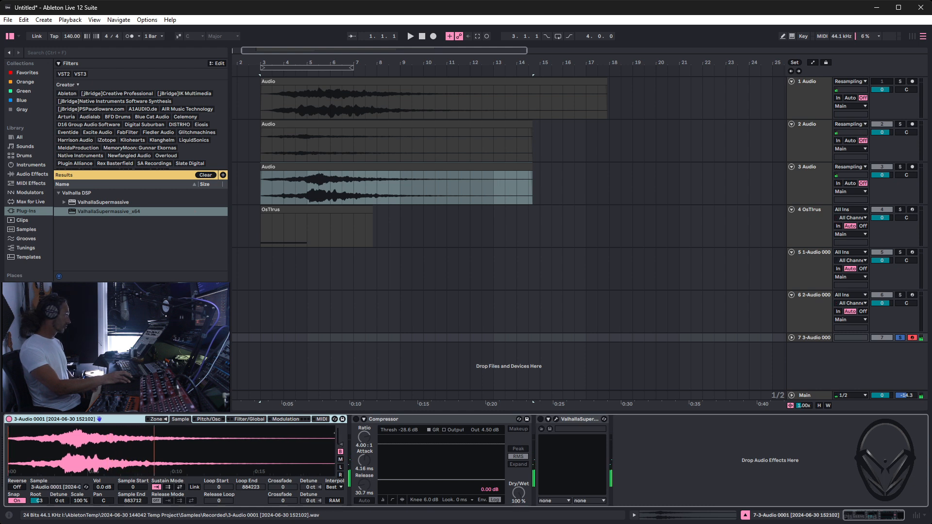
drag(10, 434, 95, 433)
drag(89, 434, 94, 433)
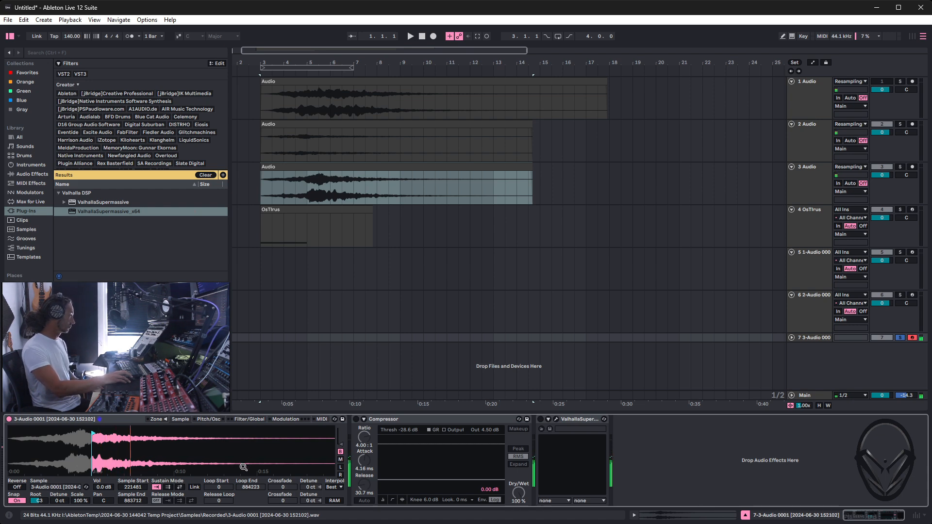
click(330, 211)
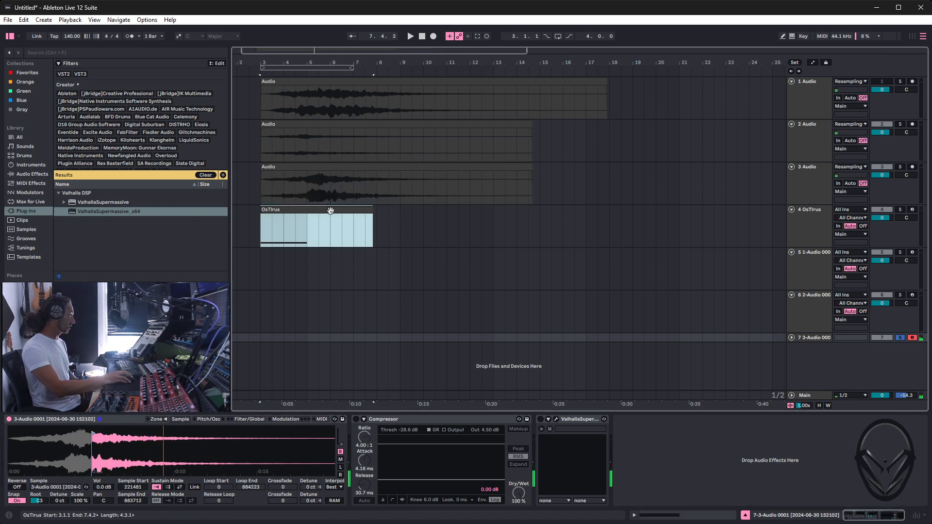
double_click(330, 210)
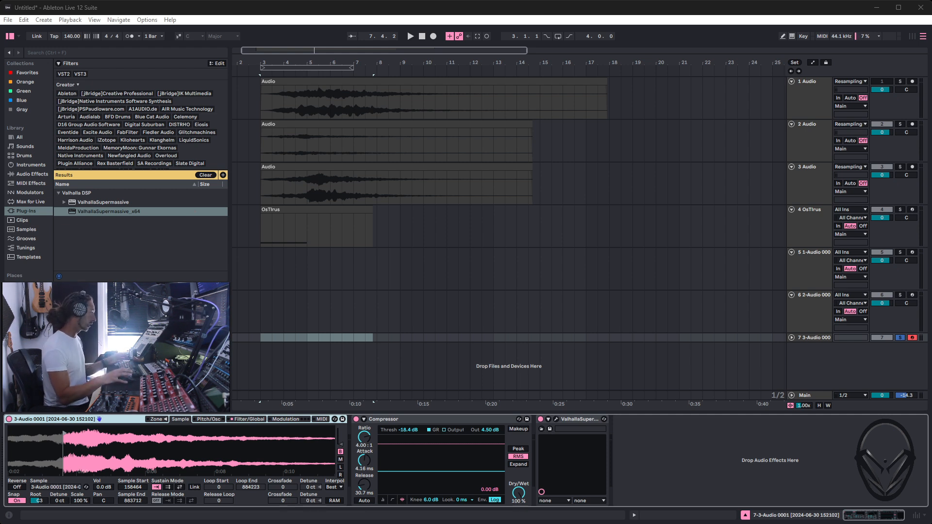
click(386, 168)
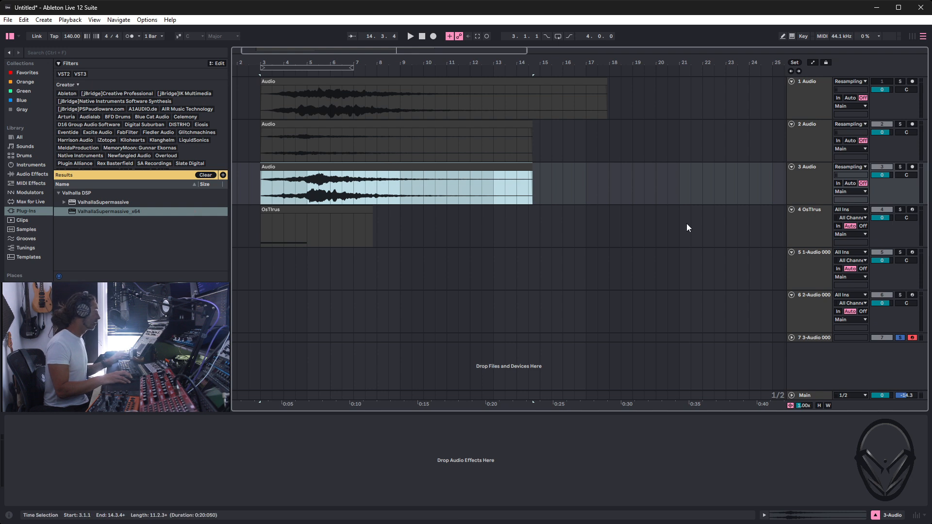
Step: Return to the 7 3-Audio device chain and bypass its Compressor and ValhallaSupermassive to play the Sampler dry
click(821, 338)
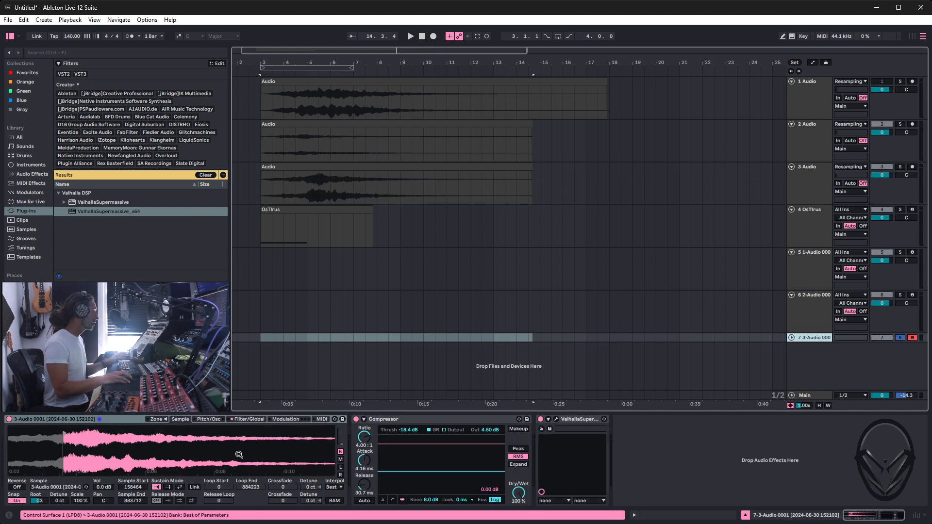
click(356, 419)
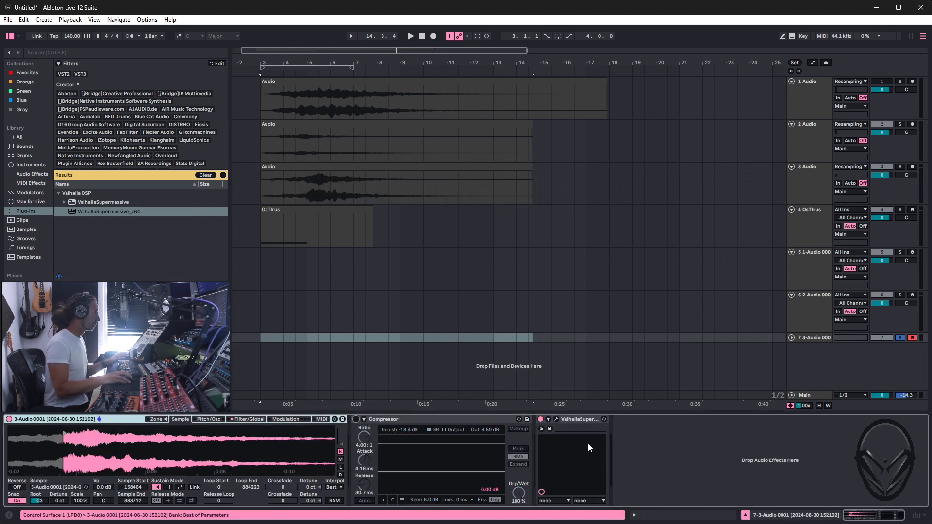
click(540, 419)
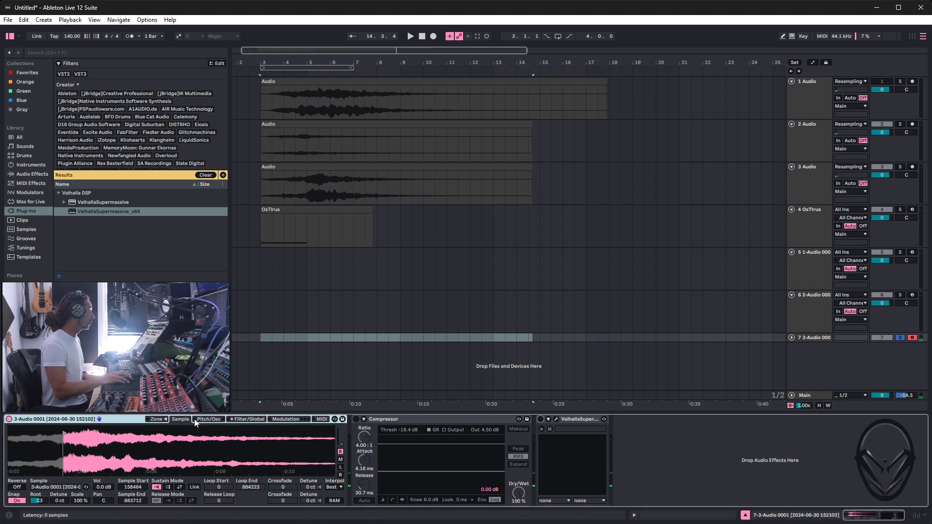
Step: Sweep the Sampler's low-pass filter cutoff down to about 100 Hz and raise it slightly again while playing
click(209, 419)
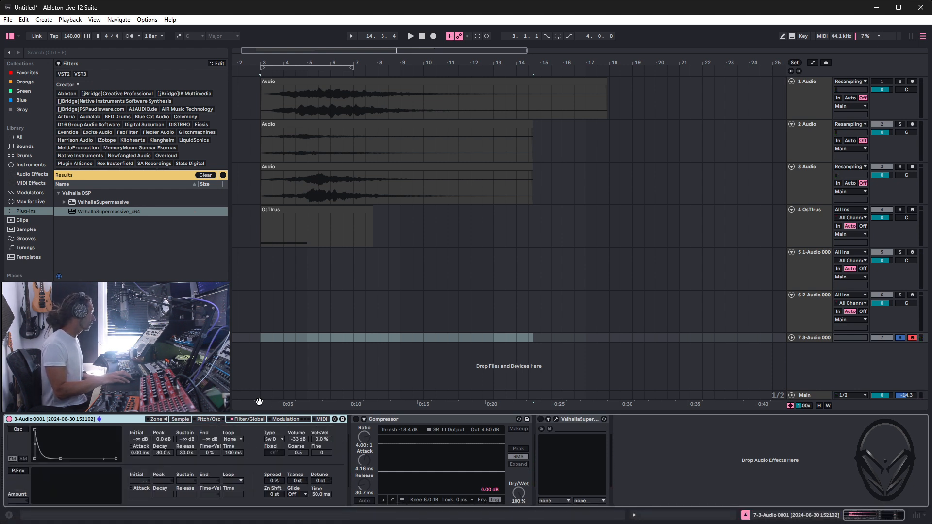
click(244, 418)
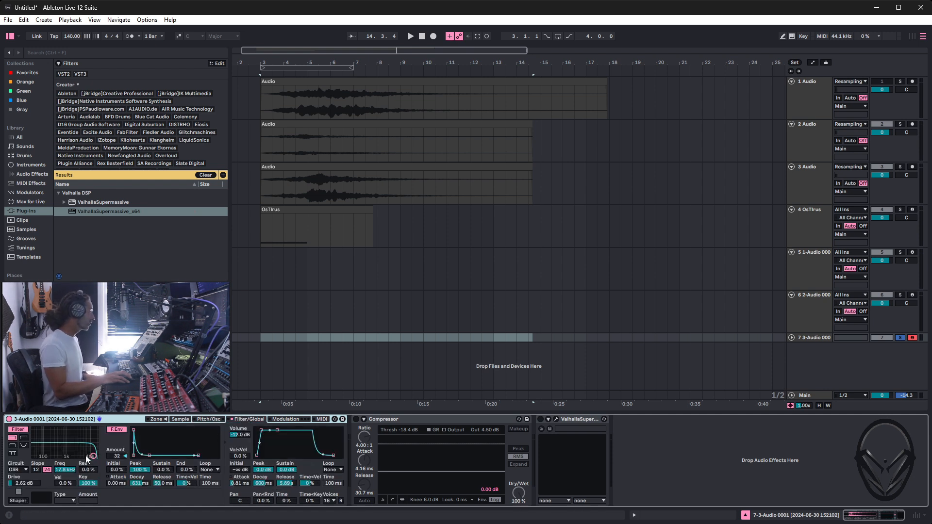
drag(98, 456, 54, 455)
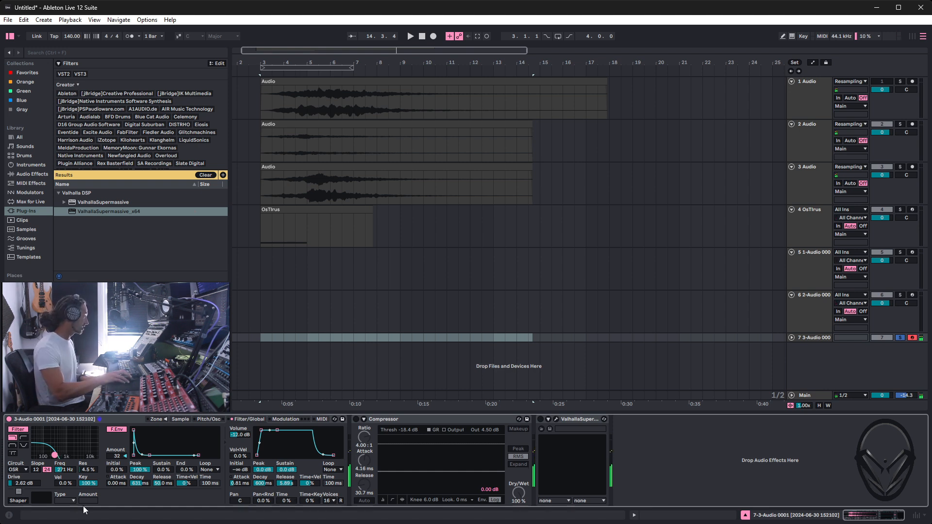
drag(55, 455, 45, 456)
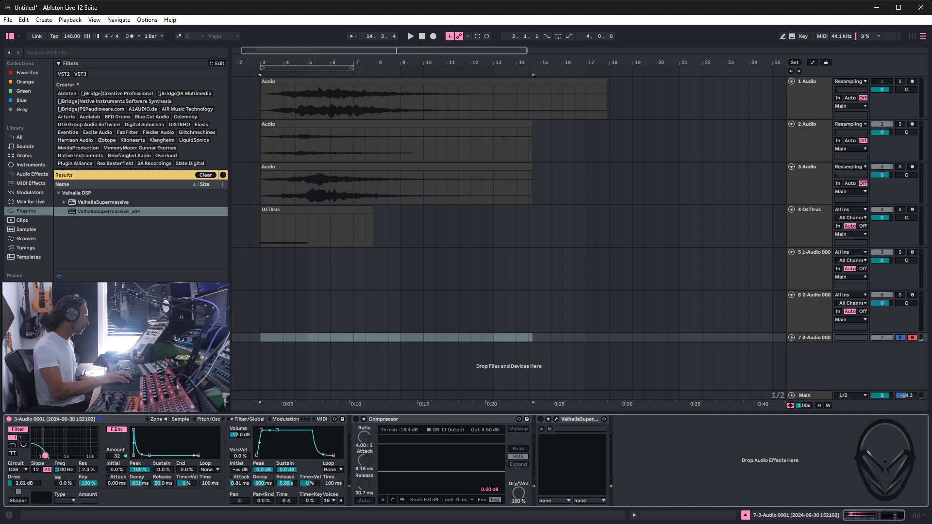
drag(45, 456, 49, 456)
Step: Re-enable the Compressor and ValhallaSupermassive on 7 3-Audio, and lower the Sampler's filter cutoff slightly below 271 Hz
click(357, 419)
click(541, 420)
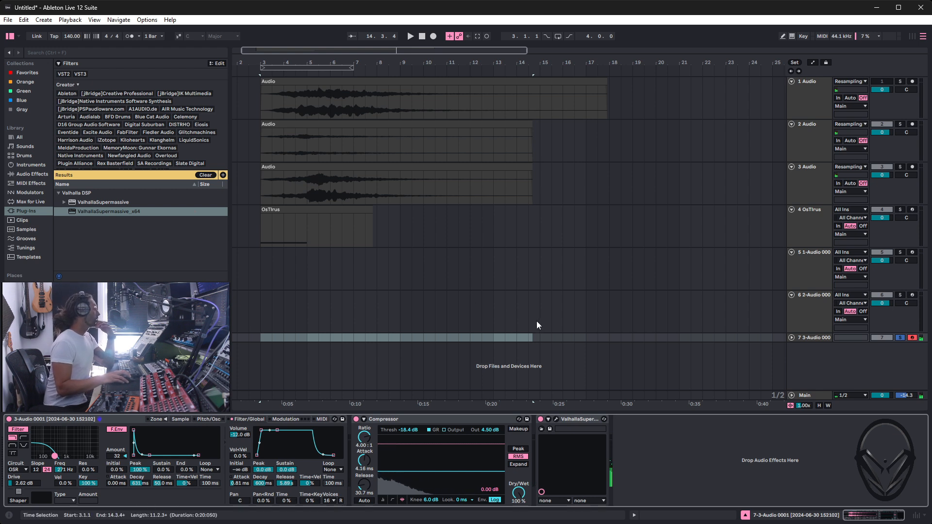
click(816, 338)
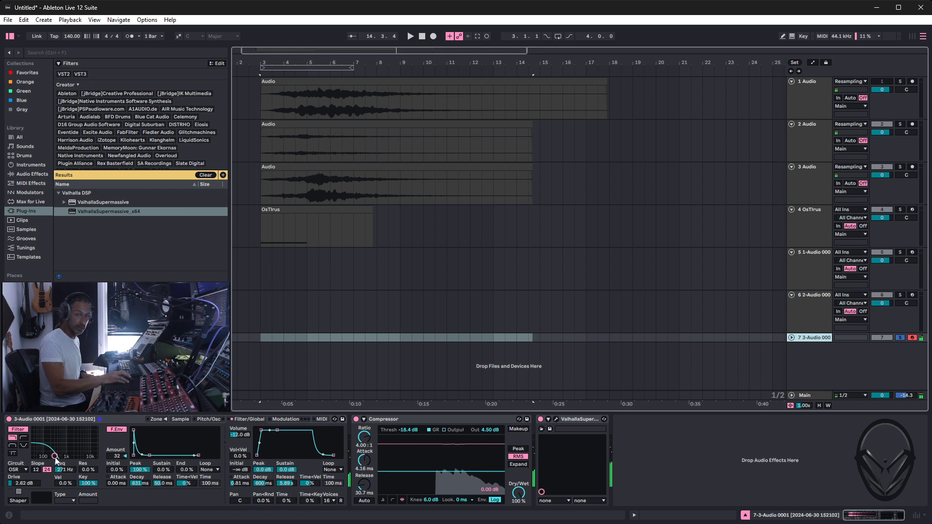
mouse_move(55, 457)
mouse_down()
mouse_move(89, 456)
mouse_move(49, 456)
mouse_up()
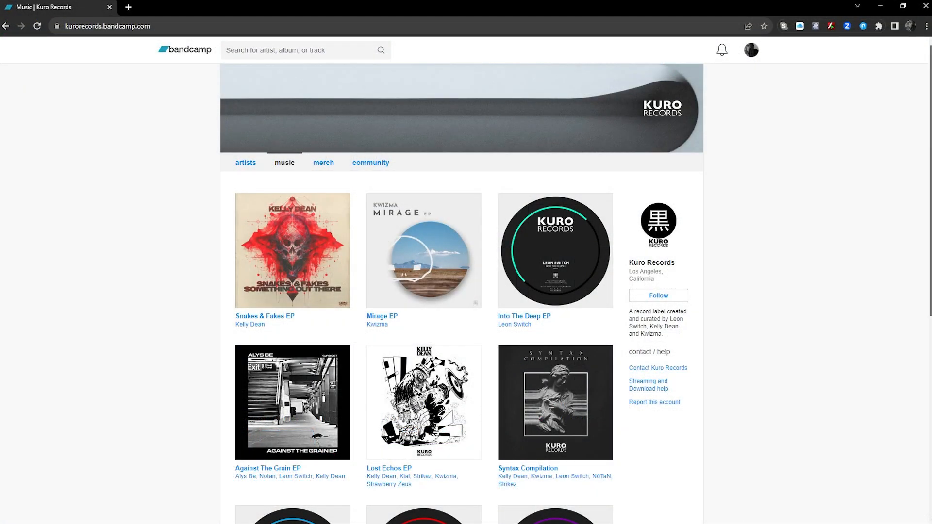
Step: Switch to the browser and look through the Kuro Records releases on Bandcamp
scroll(466, 282, down, 1)
drag(931, 167, 921, 341)
drag(920, 326, 913, 140)
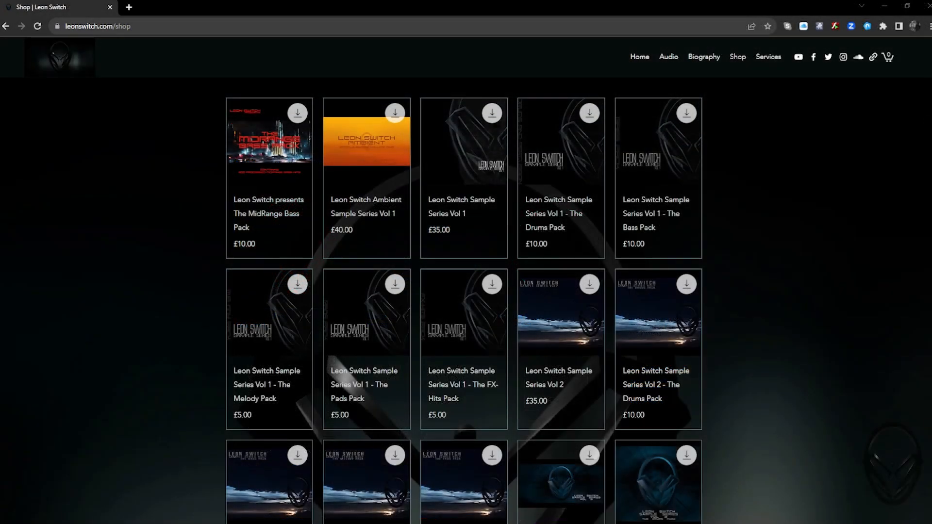
Step: Look through the sample packs and their prices in the leonswitch.com shop, then return to the first row
scroll(464, 301, down, 2)
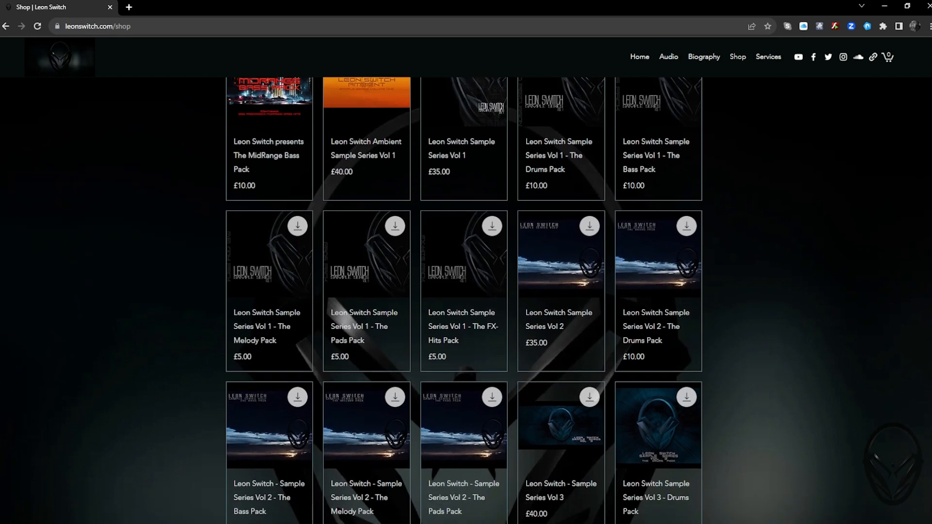
scroll(464, 301, down, 1)
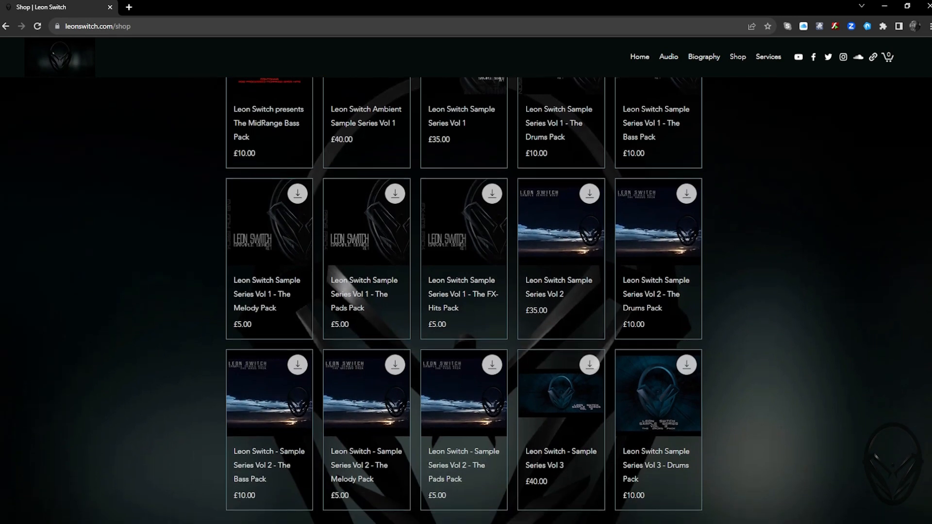
scroll(464, 301, down, 1)
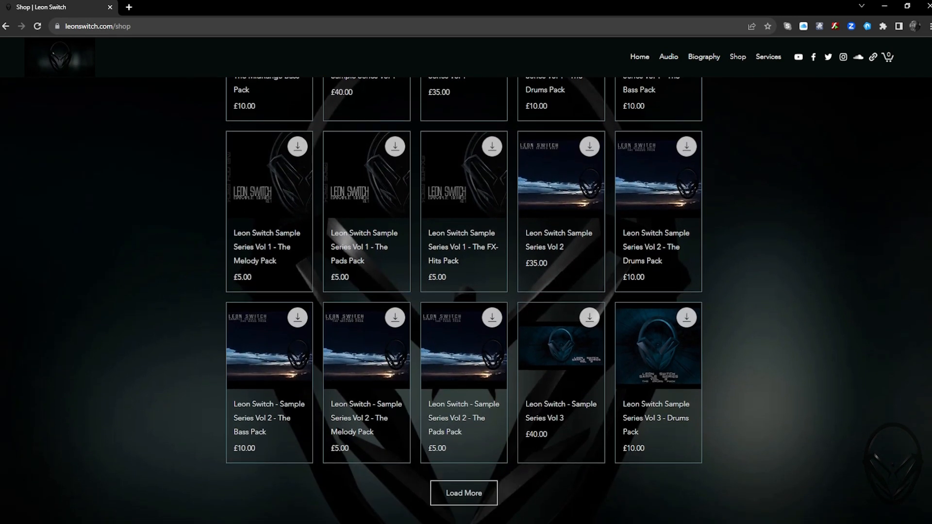
scroll(465, 301, up, 2)
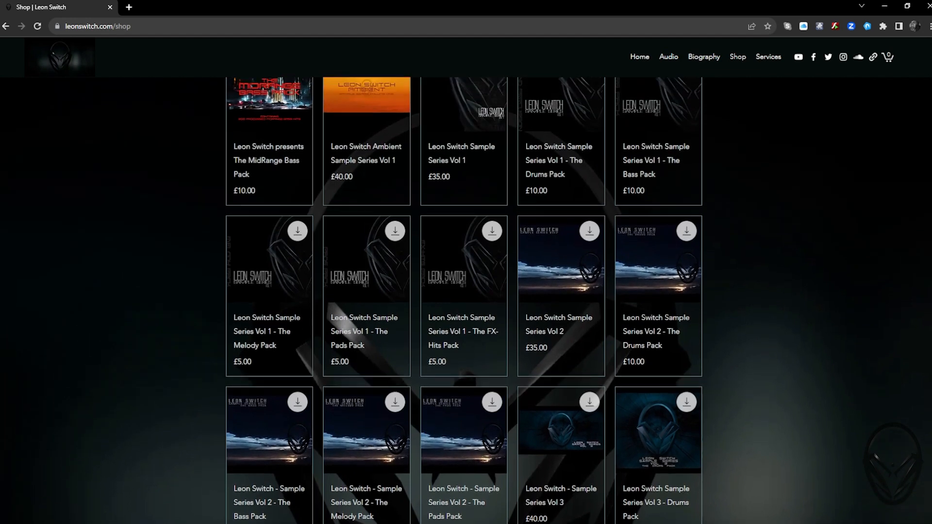
scroll(465, 301, up, 2)
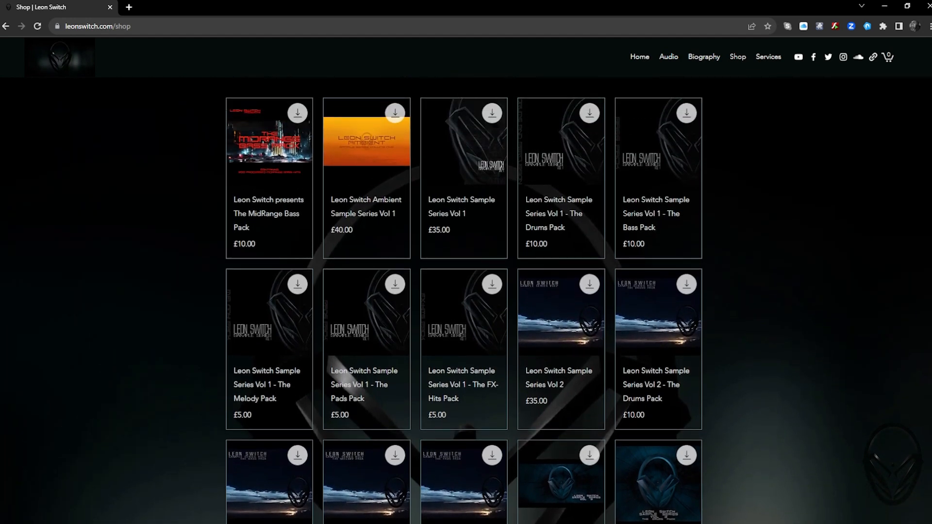